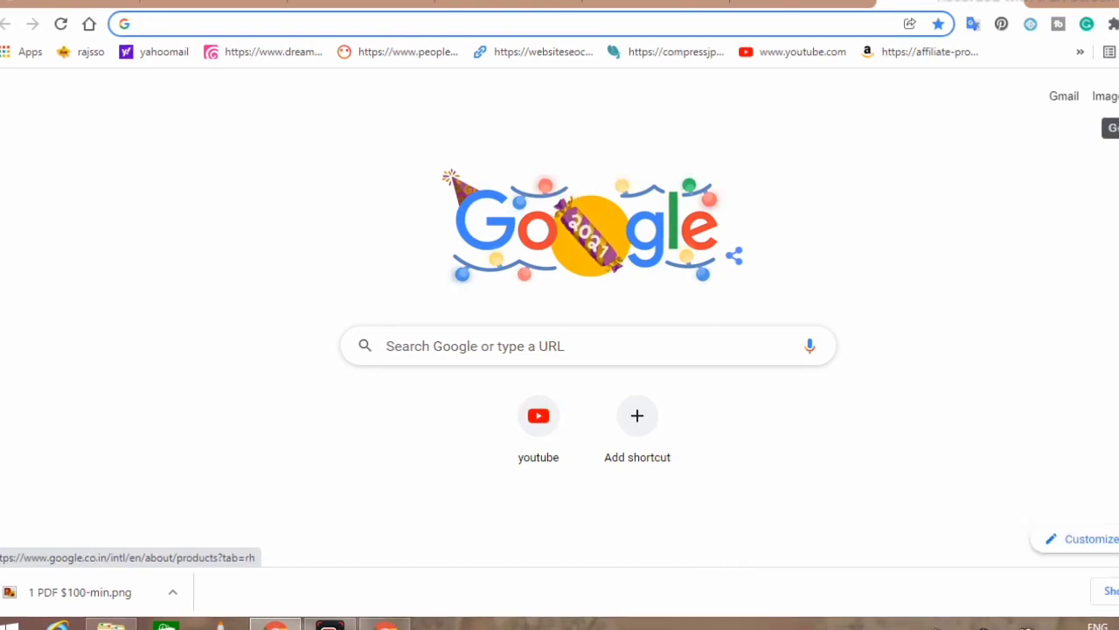
- Open Blogger from the list of Google apps
{"action": "left_click", "coordinate": [1116, 96]}
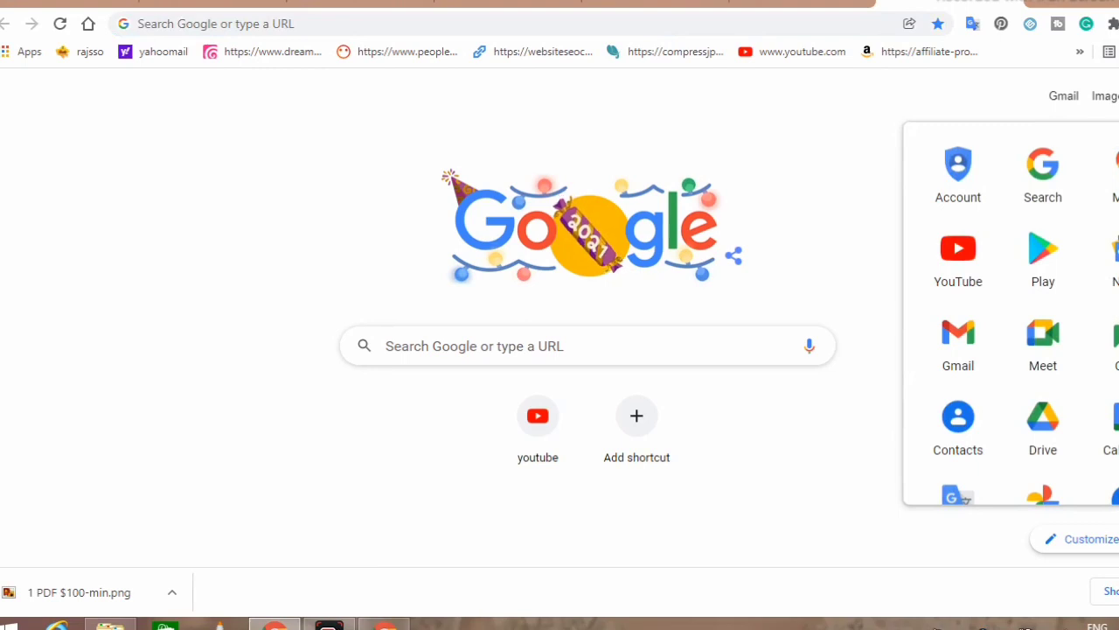
{"action": "scroll", "coordinate": [1011, 315], "scroll_direction": "down", "scroll_amount": 3}
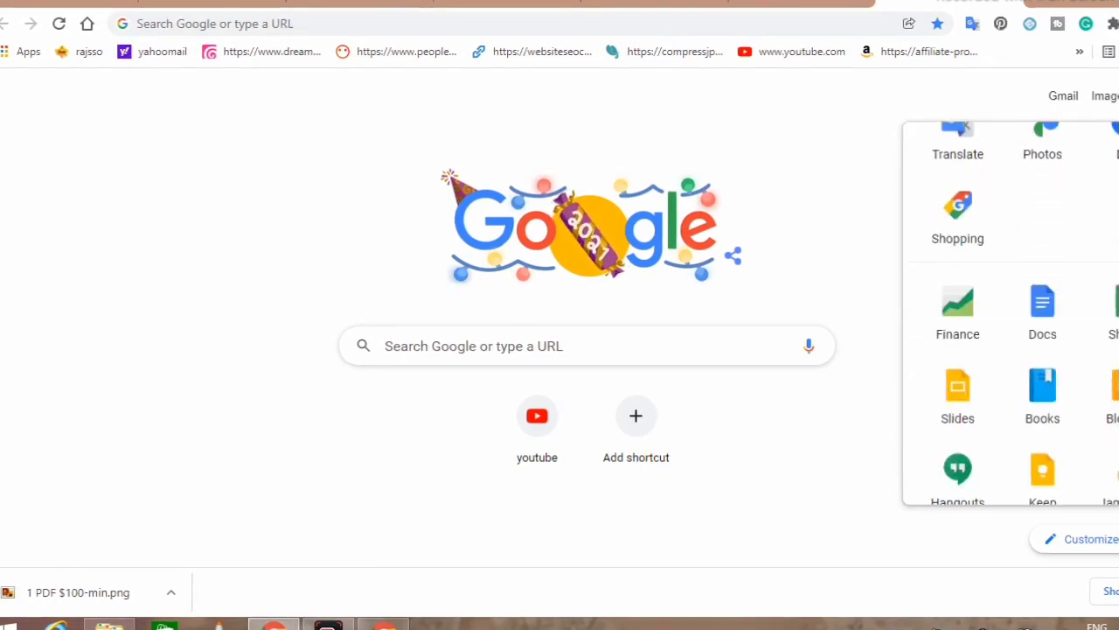
{"action": "scroll", "coordinate": [1010, 315], "scroll_direction": "down", "scroll_amount": 2}
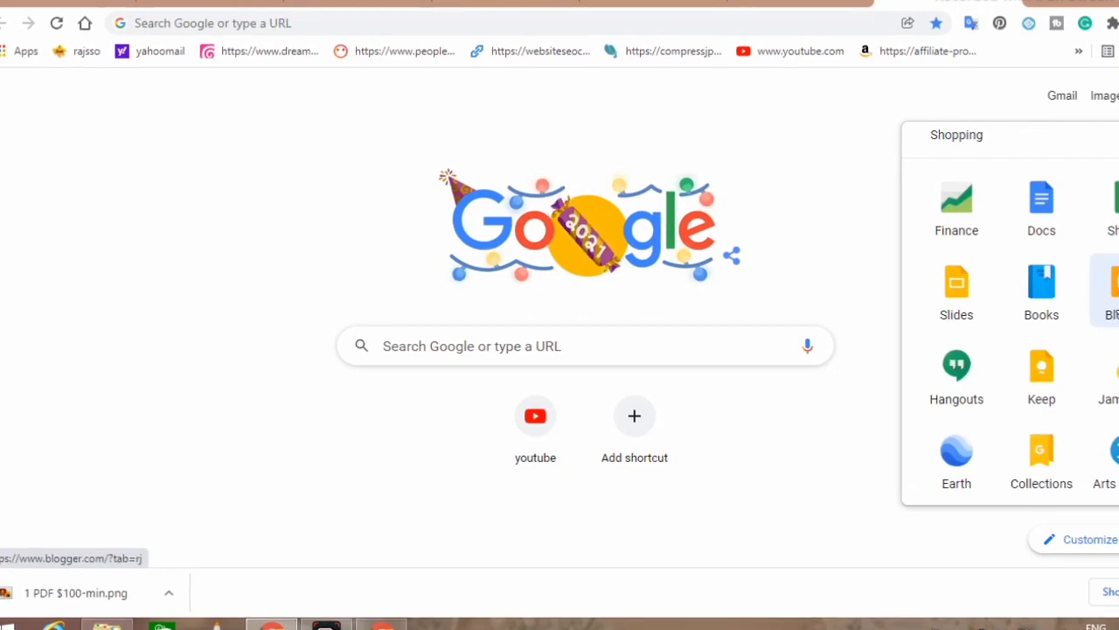
{"action": "left_click", "coordinate": [1115, 313]}
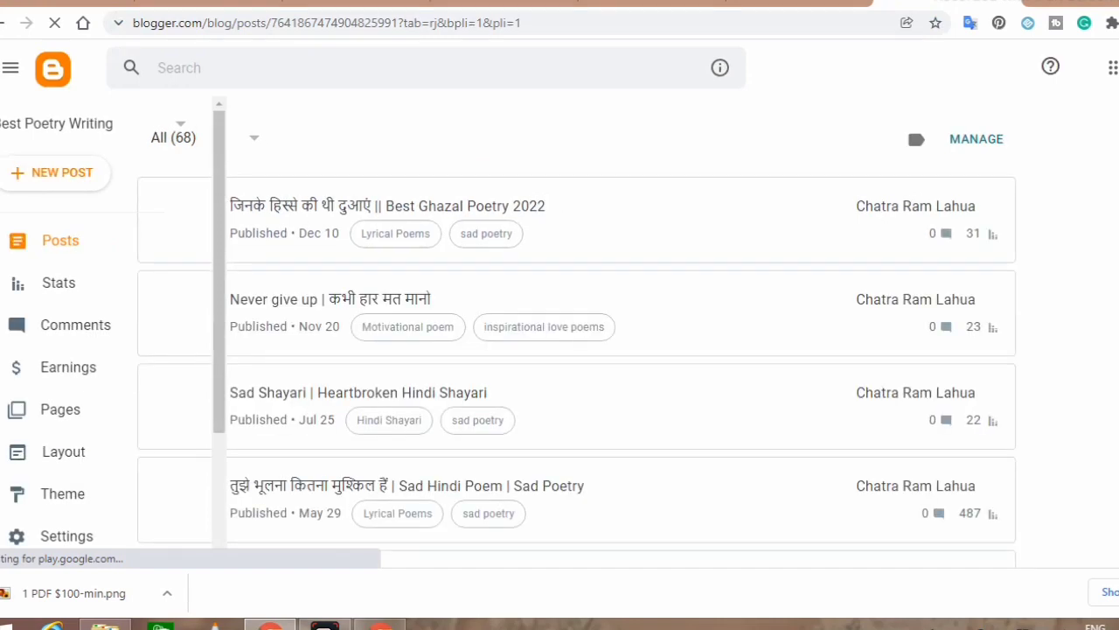
{"action": "mouse_move", "coordinate": [1115, 311]}
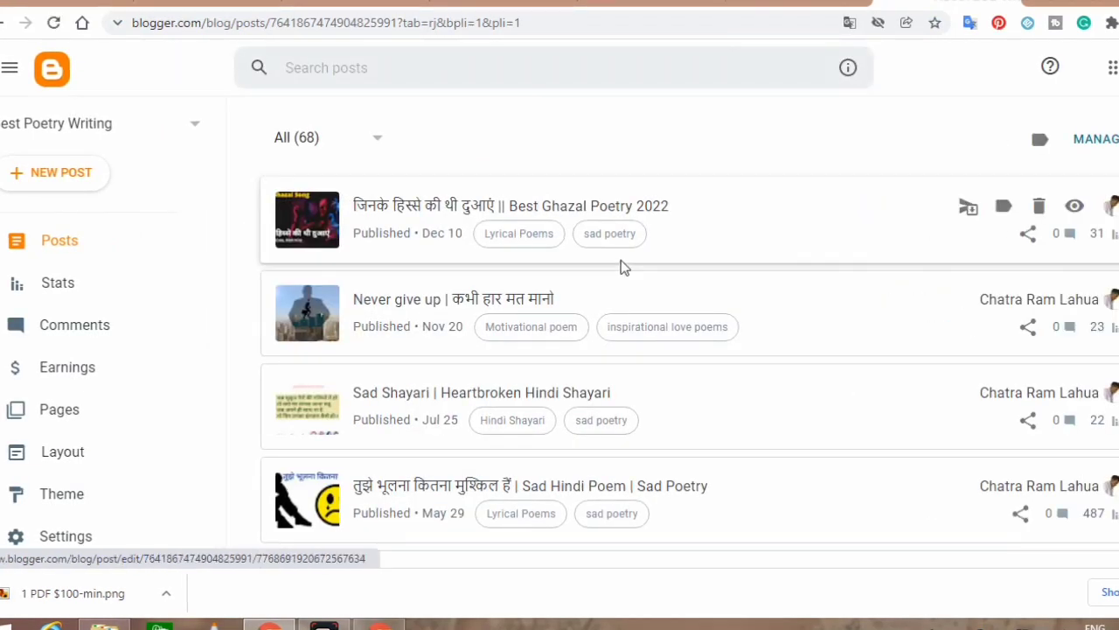
- Start a new blog and give it the title "Healthy tips"
{"action": "left_click", "coordinate": [181, 129]}
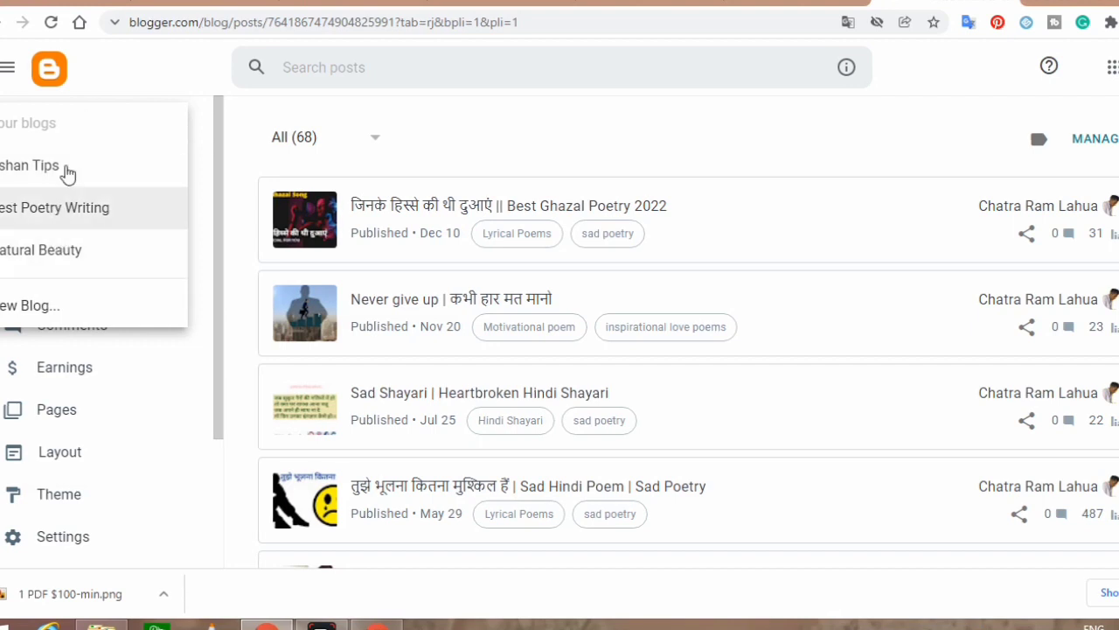
{"action": "left_click", "coordinate": [35, 308]}
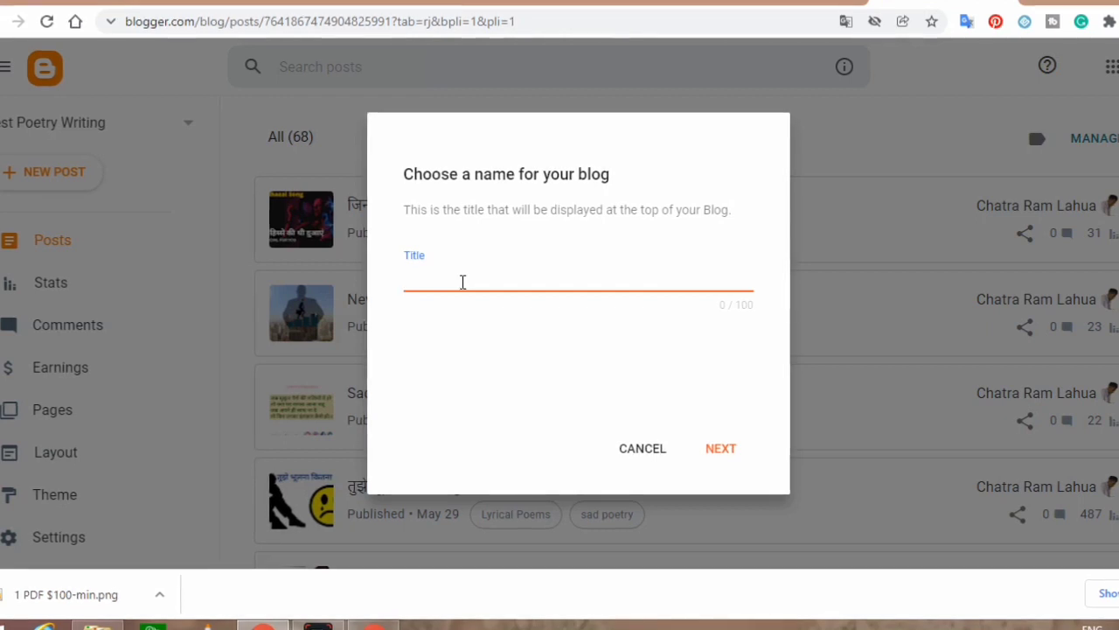
{"action": "type", "text": "Hea"}
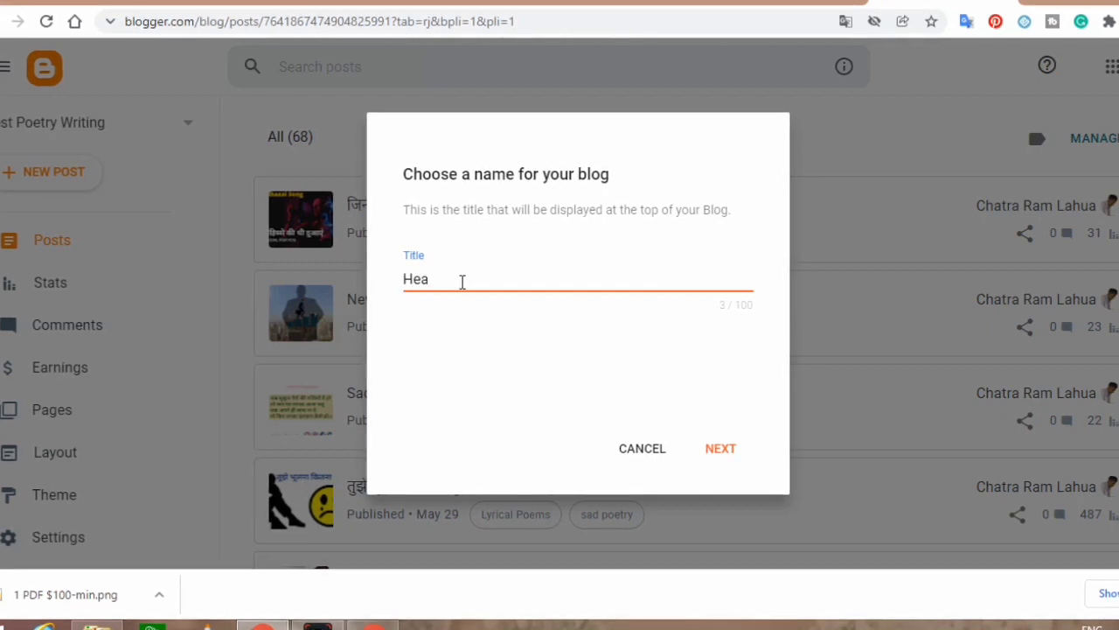
{"action": "type", "text": "lth"}
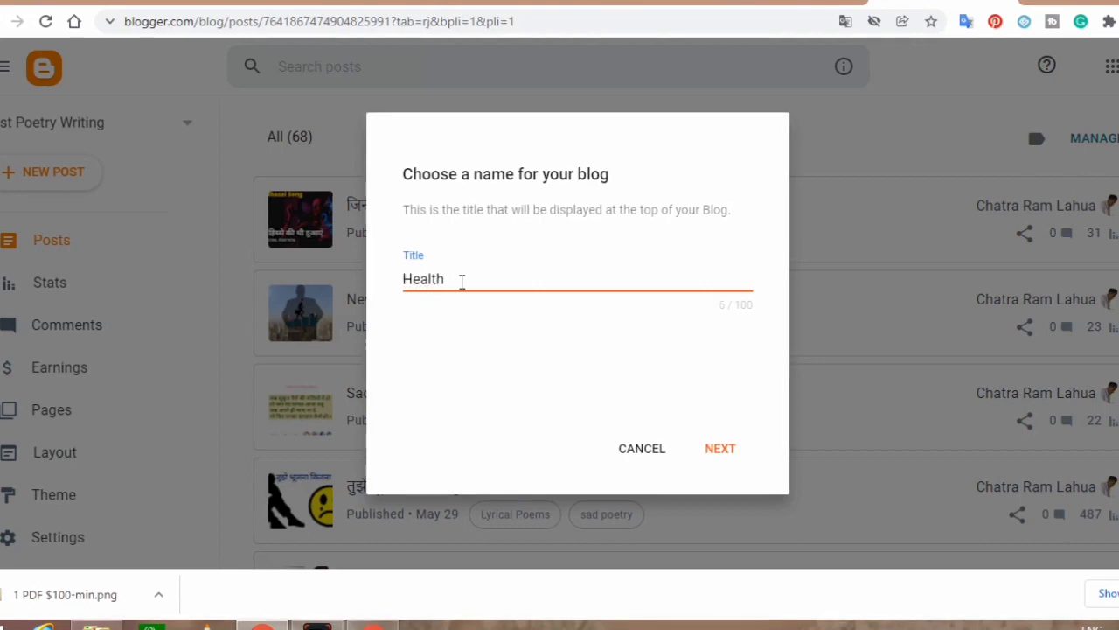
{"action": "type", "text": "y tip"}
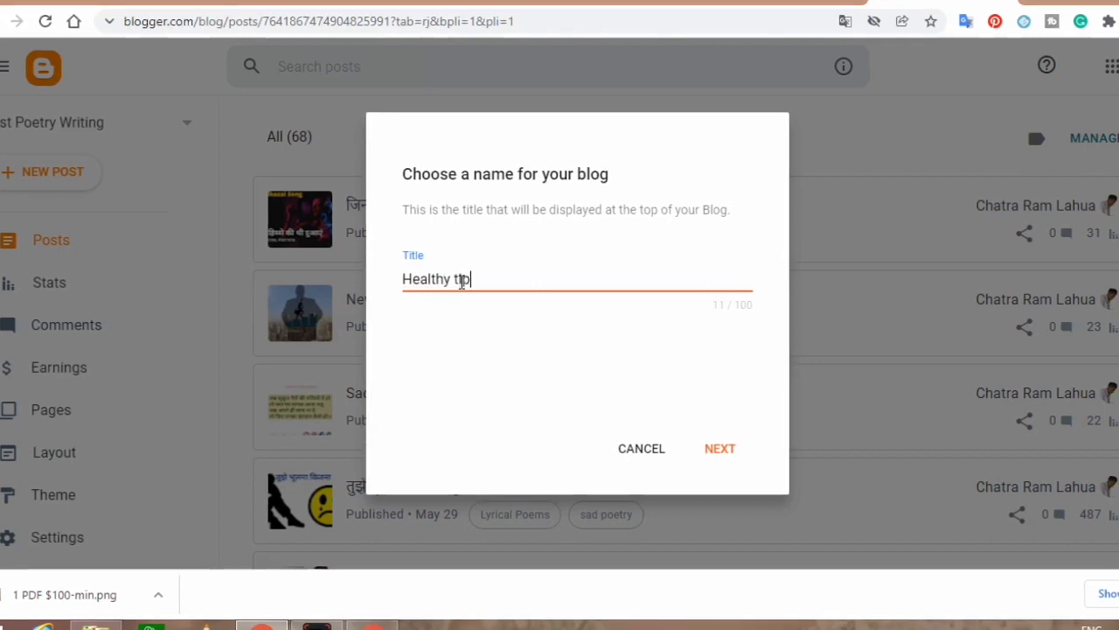
{"action": "type", "text": "s"}
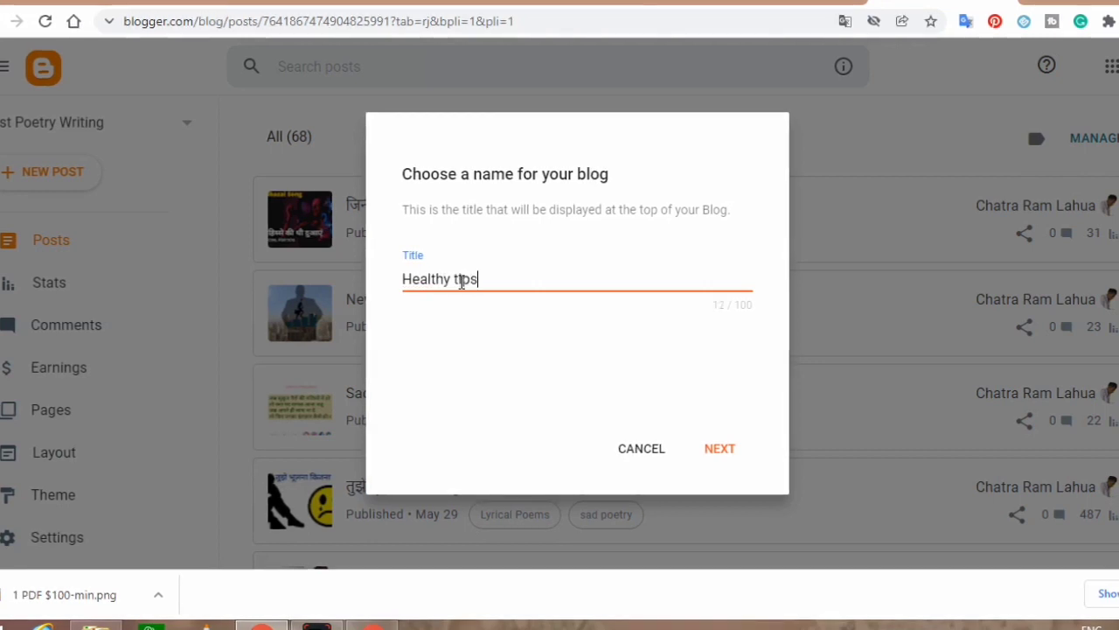
{"action": "left_click", "coordinate": [718, 454]}
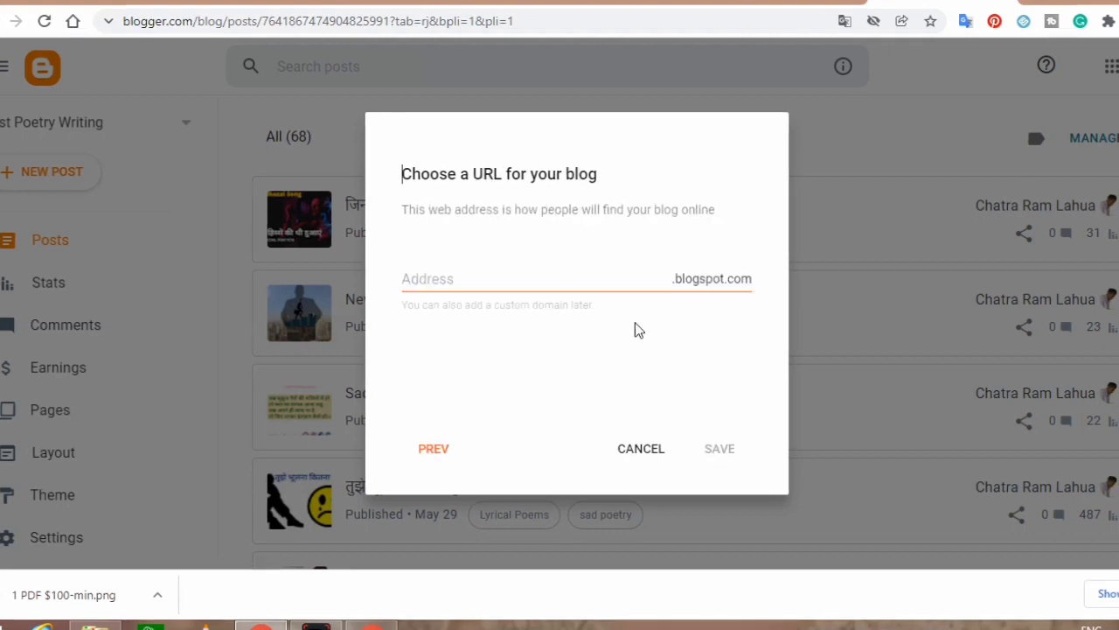
- Enter healthytips as the blogspot.com address of the new blog, correcting the first letter
{"action": "left_click", "coordinate": [556, 276]}
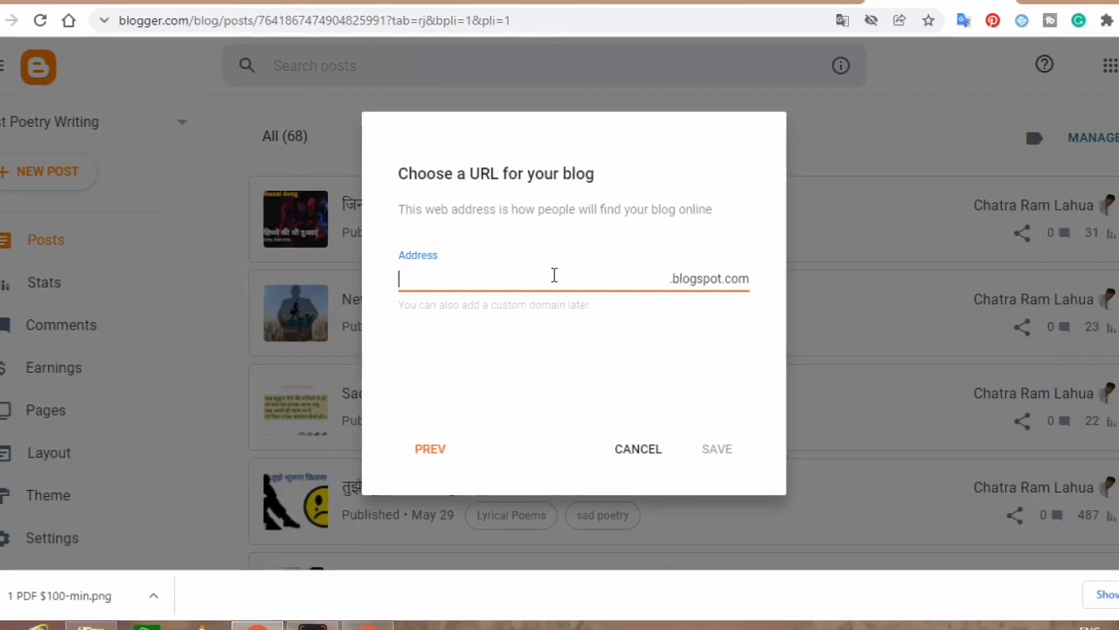
{"action": "type", "text": "Hea"}
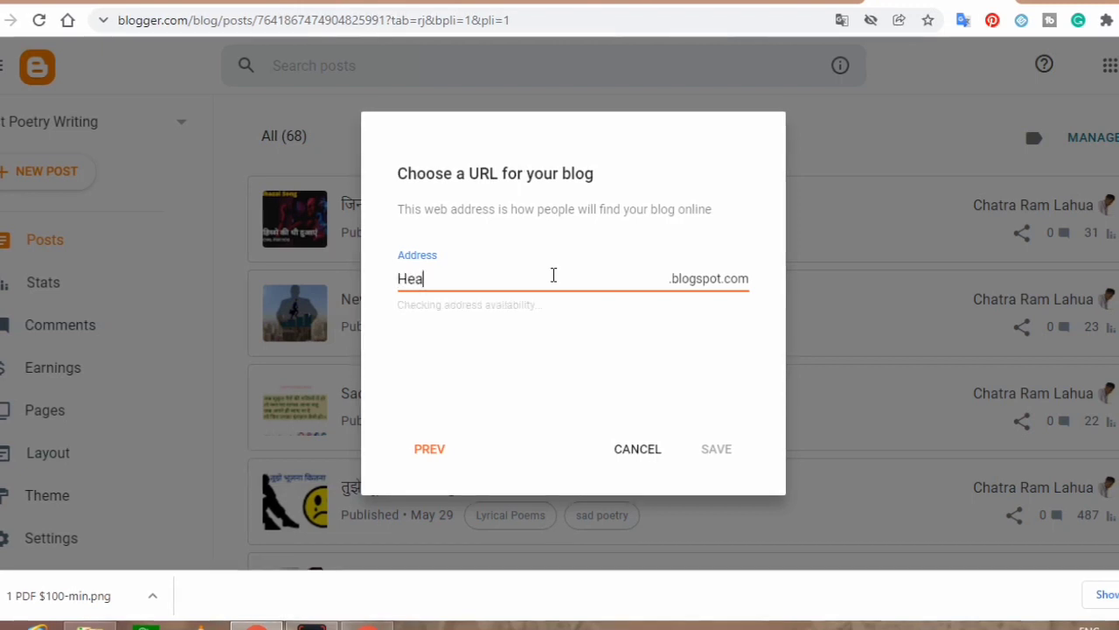
{"action": "type", "text": "lthy"}
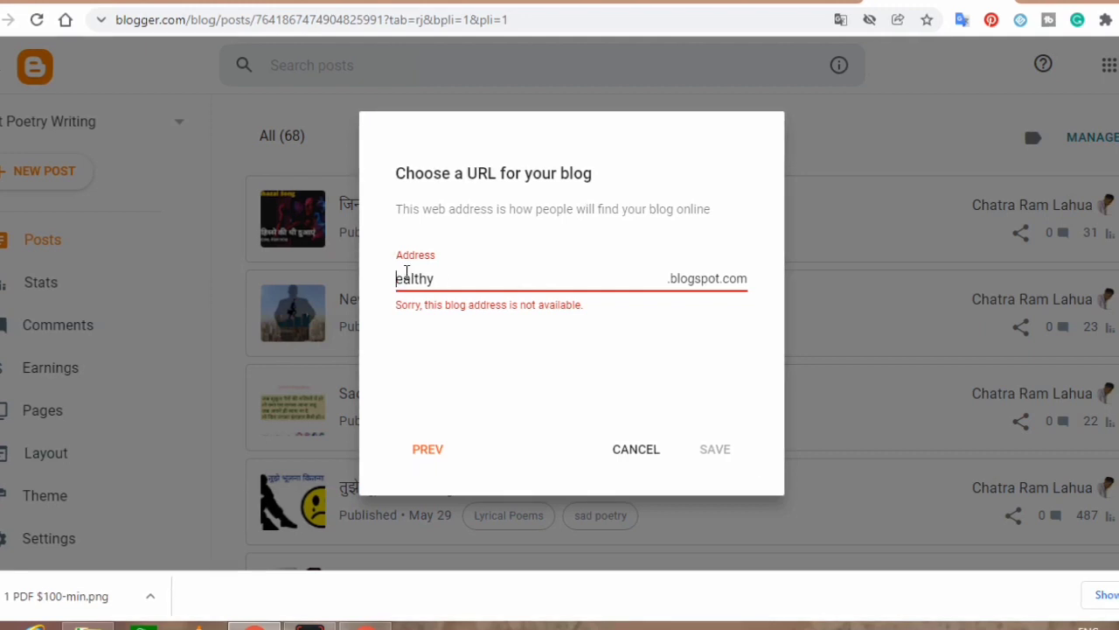
{"action": "type", "text": "t"}
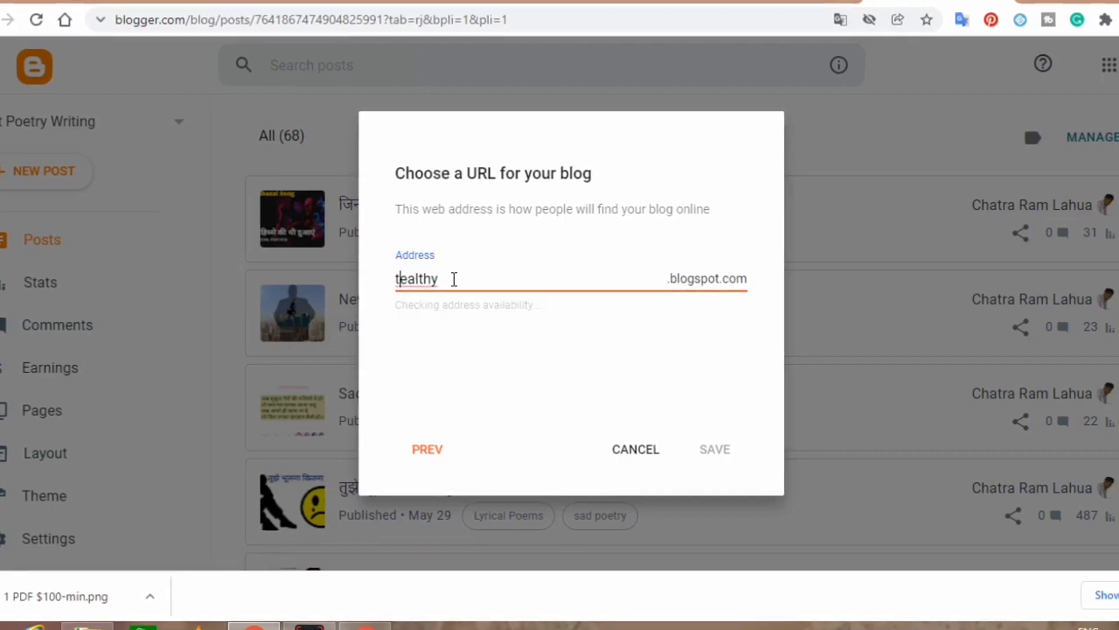
{"action": "left_click", "coordinate": [454, 278]}
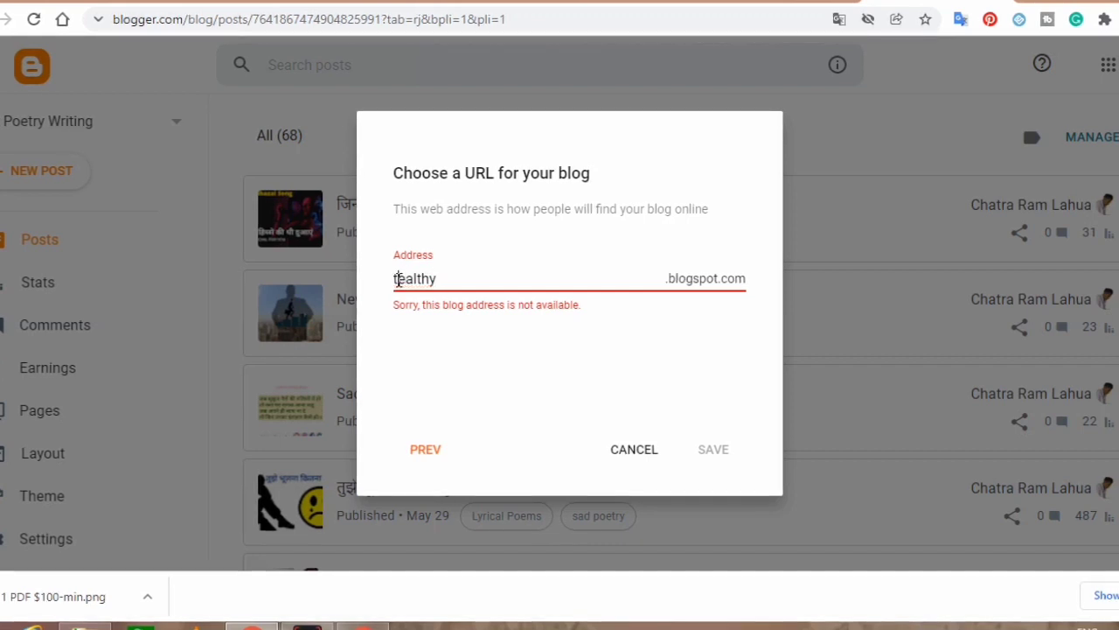
{"action": "type", "text": "hy"}
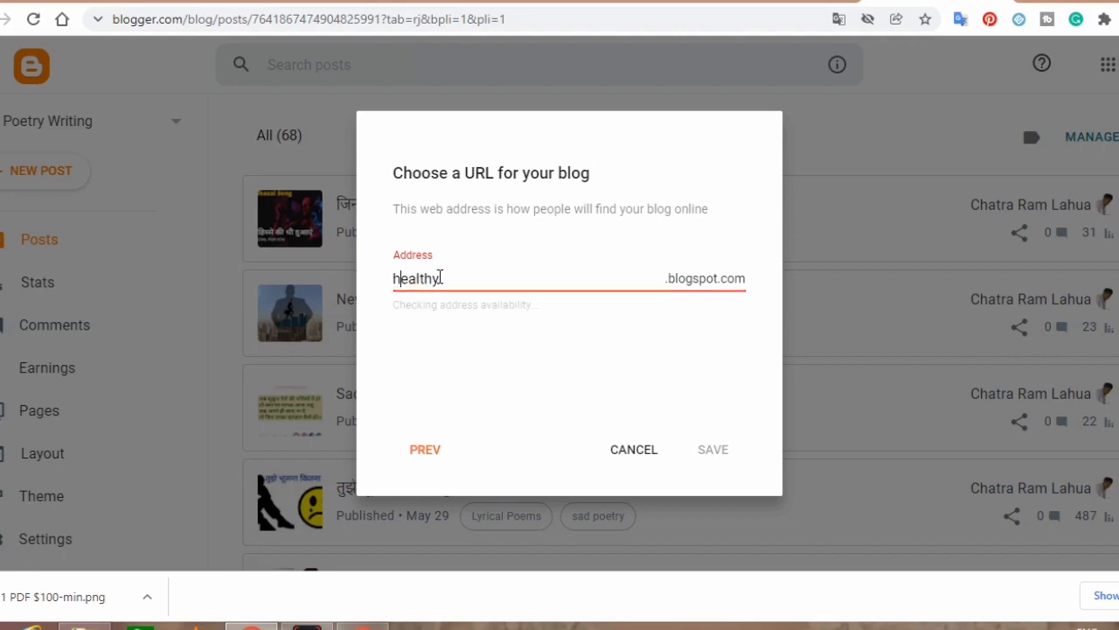
{"action": "type", "text": "tips"}
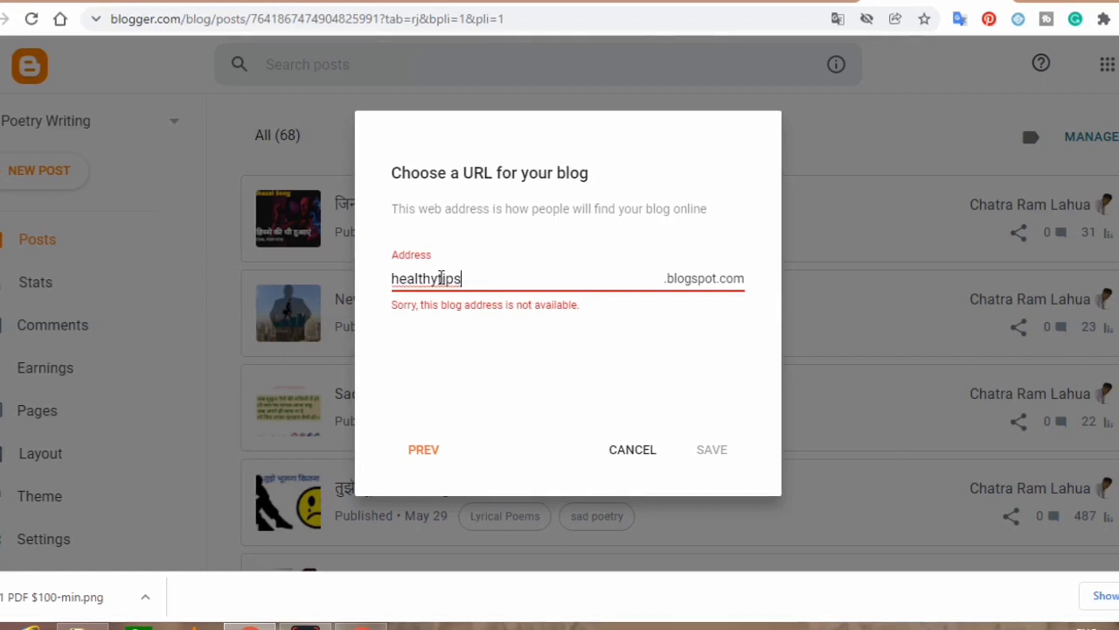
- Try the blog addresses healthytips2021 and healthytips2022, and remove the year from the address
{"action": "type", "text": "2021"}
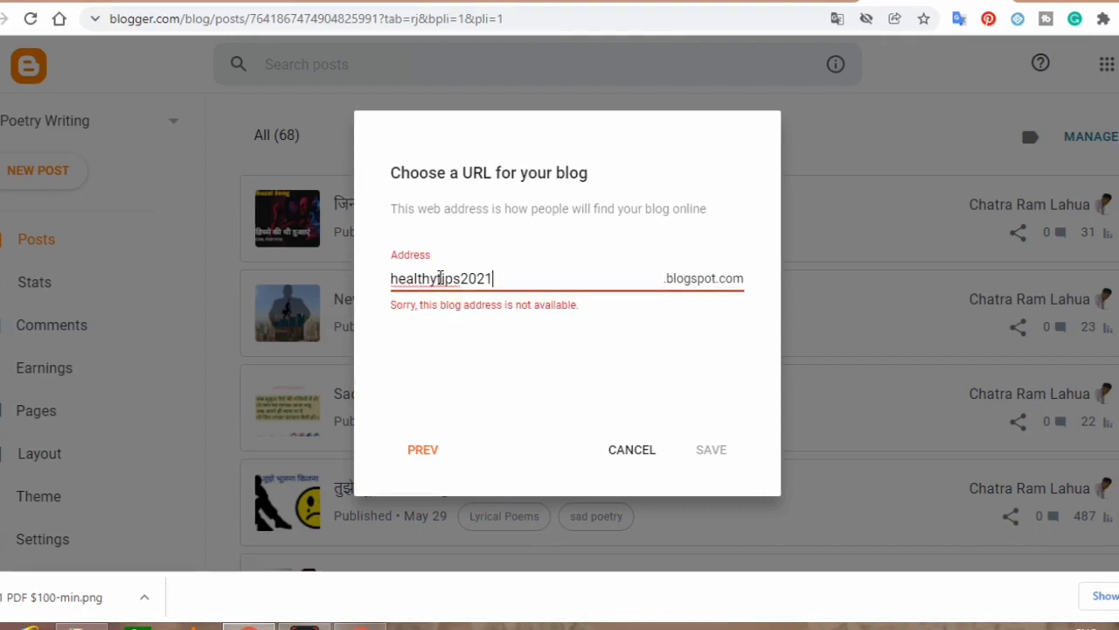
{"action": "key", "text": "BackSpace"}
{"action": "type", "text": "2"}
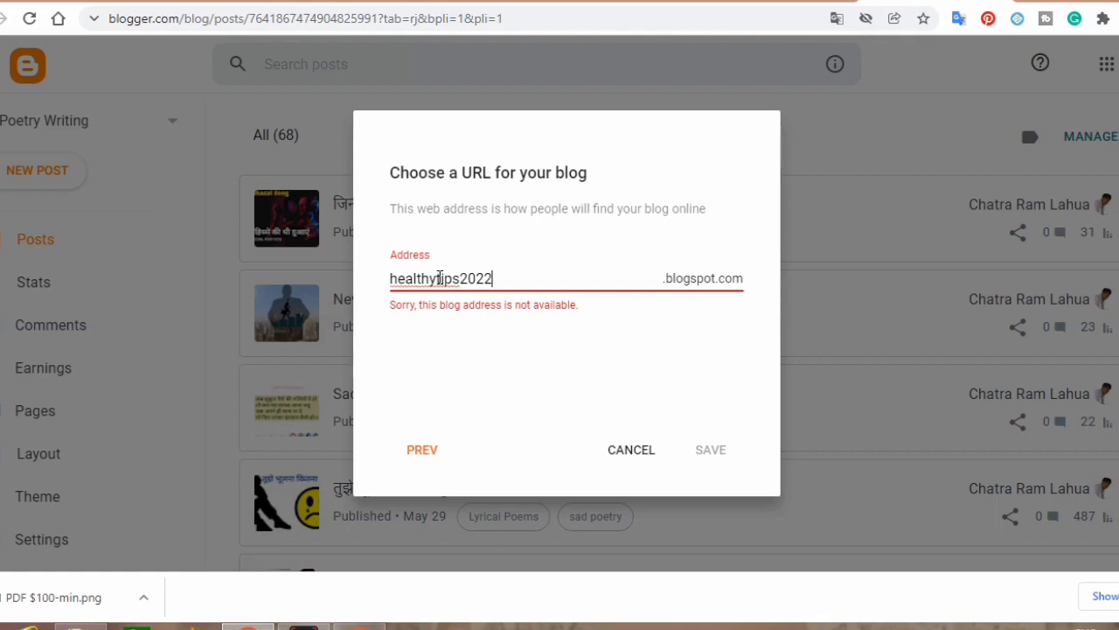
{"action": "key", "text": "BackSpace"}
{"action": "key", "text": "BackSpace"}
{"action": "key", "text": "BackSpace"}
{"action": "key", "text": "BackSpace"}
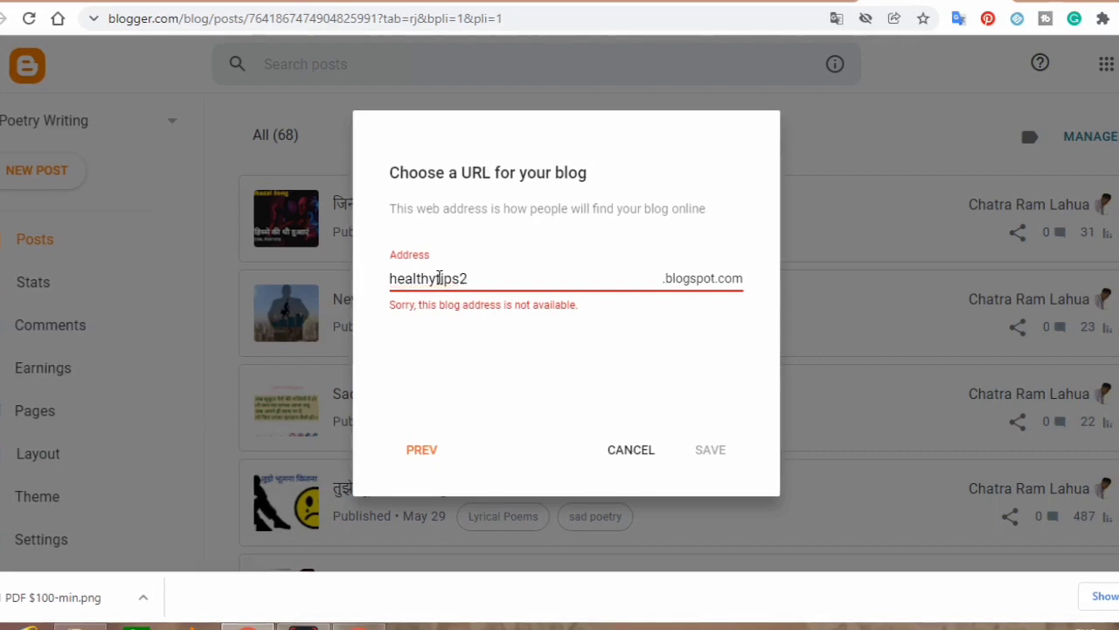
- Complete the blog address as healthytipsbycr and save the new blog
{"action": "type", "text": "by"}
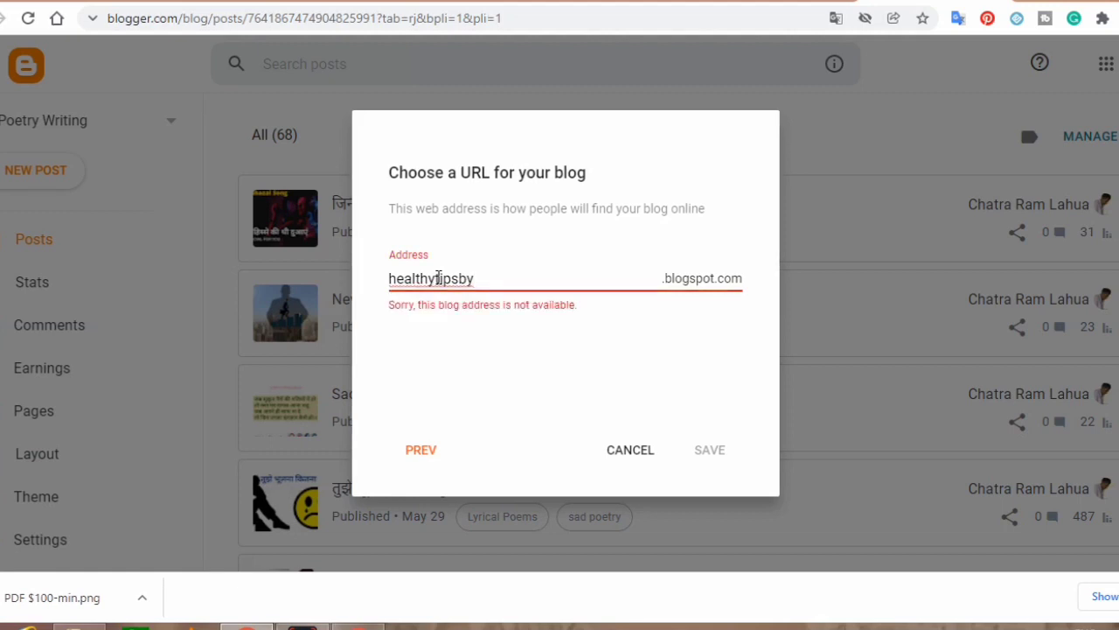
{"action": "type", "text": "cr"}
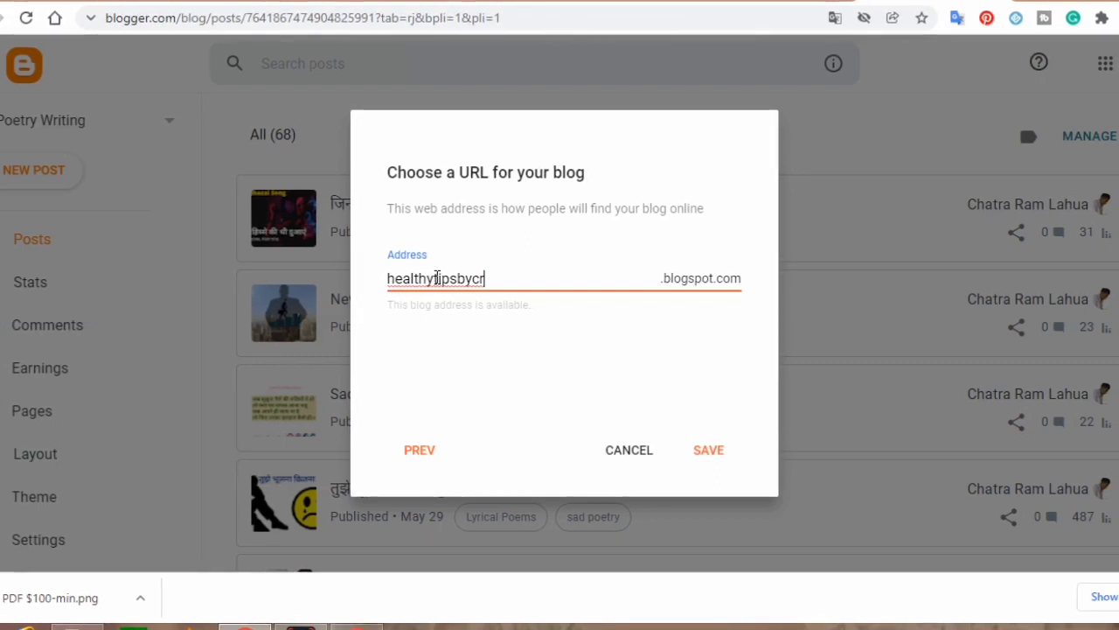
{"action": "left_click", "coordinate": [609, 360]}
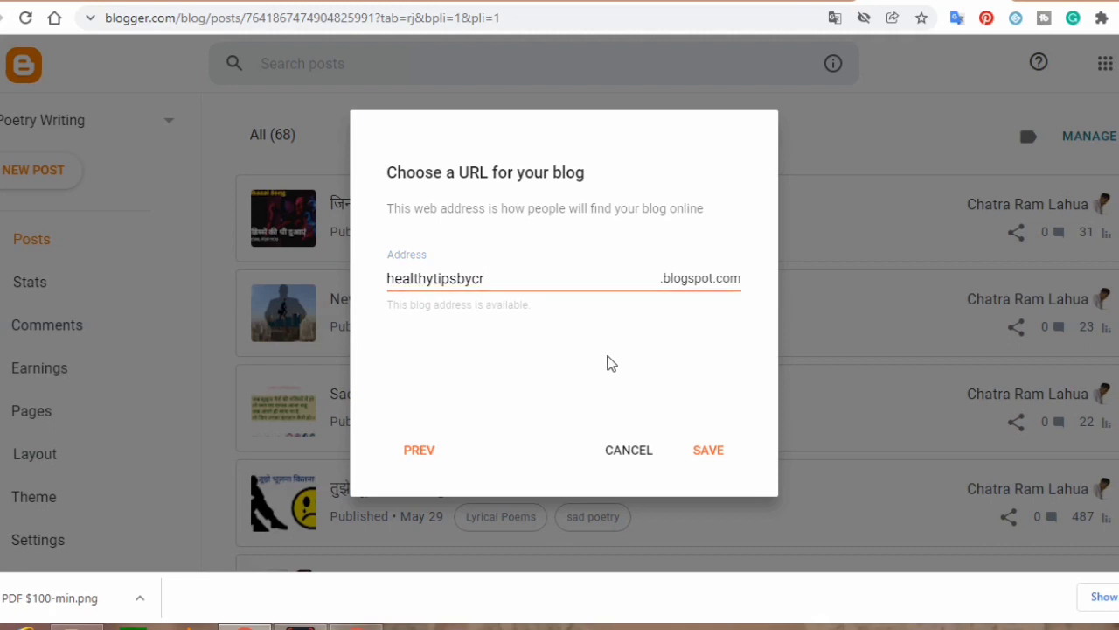
{"action": "left_click", "coordinate": [706, 452]}
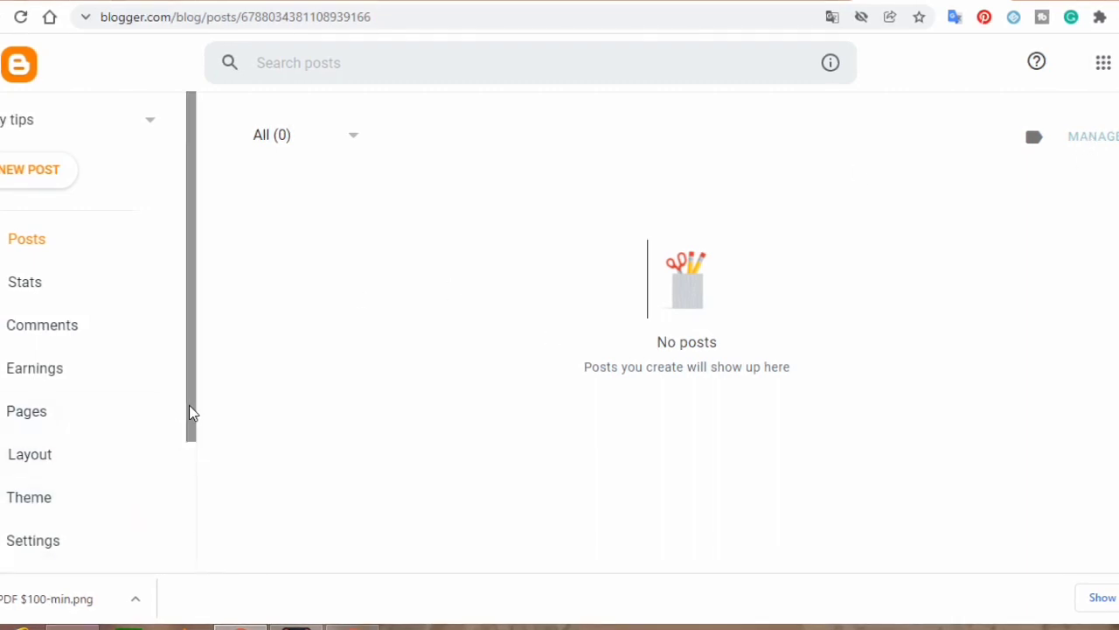
- Copy the link address of the new blog and open it in a new browser tab to view the site
{"action": "left_click_drag", "start_coordinate": [189, 411], "coordinate": [184, 498]}
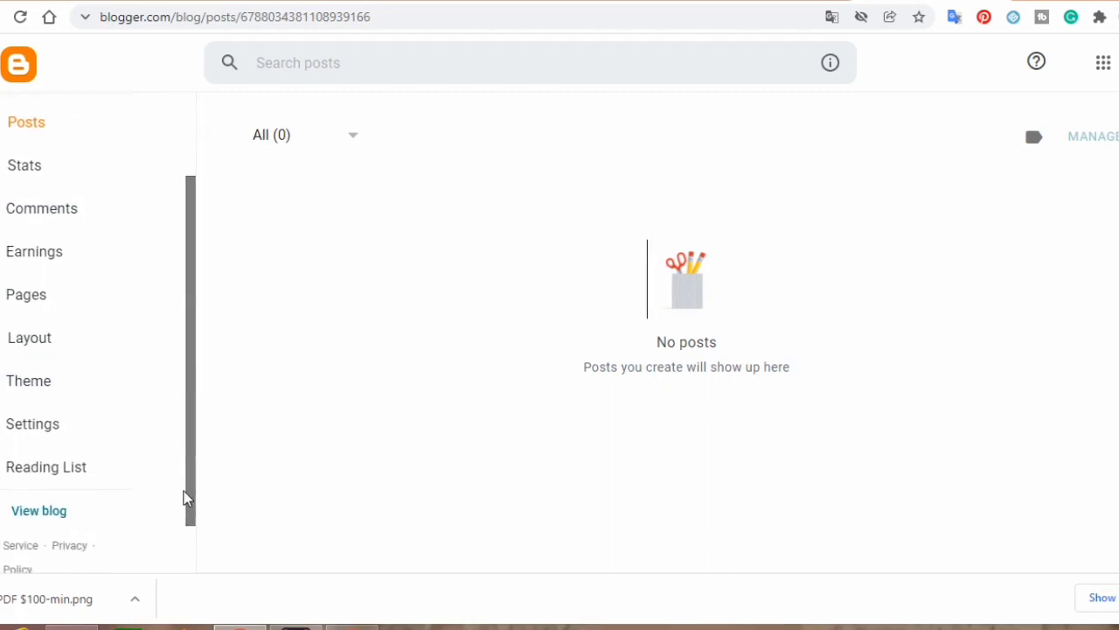
{"action": "right_click", "coordinate": [53, 520]}
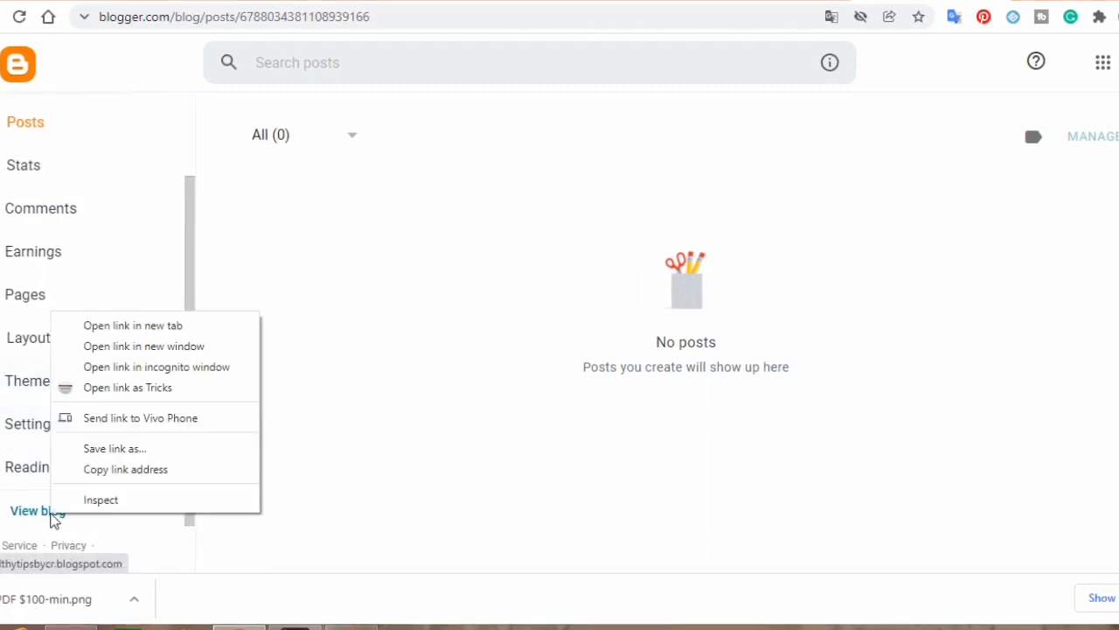
{"action": "left_click", "coordinate": [126, 470]}
{"action": "key", "text": "ctrl+t"}
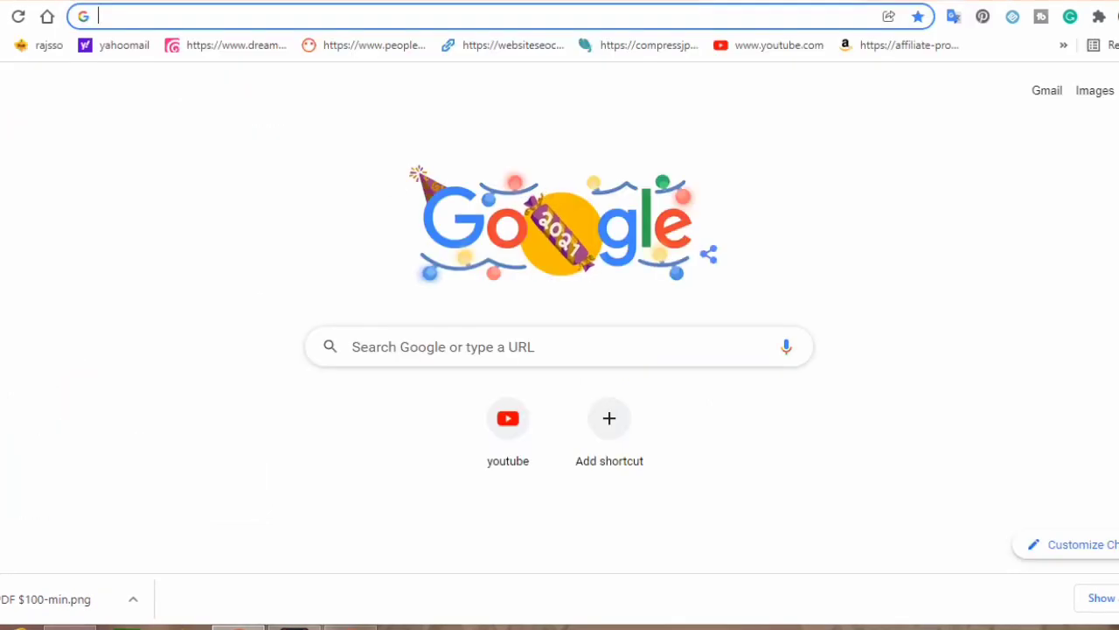
{"action": "key", "text": "ctrl+v"}
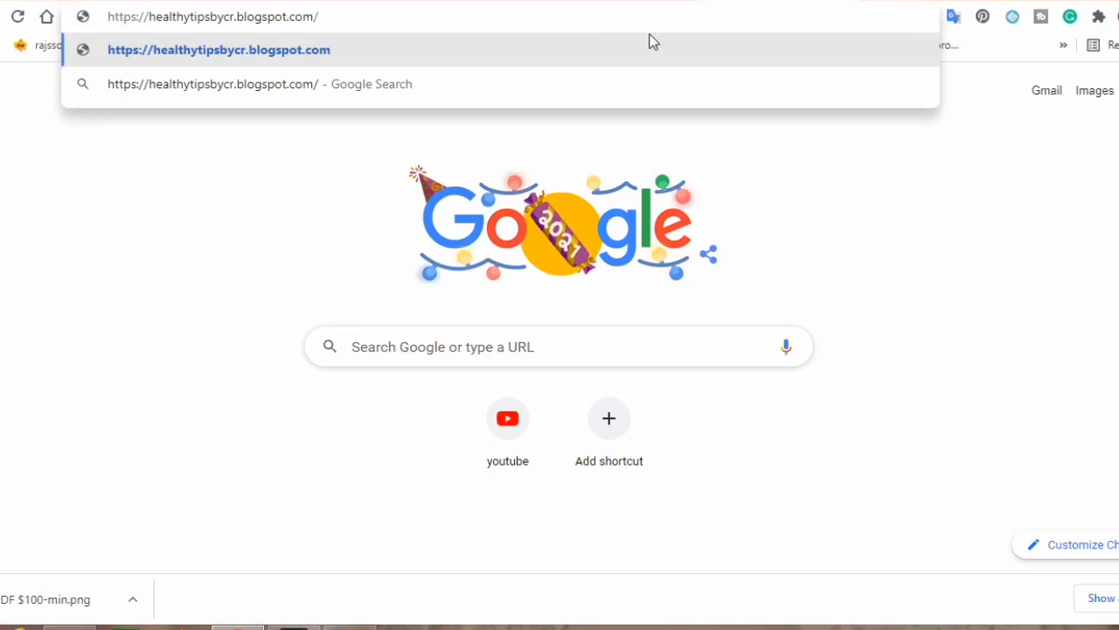
{"action": "key", "text": "Return"}
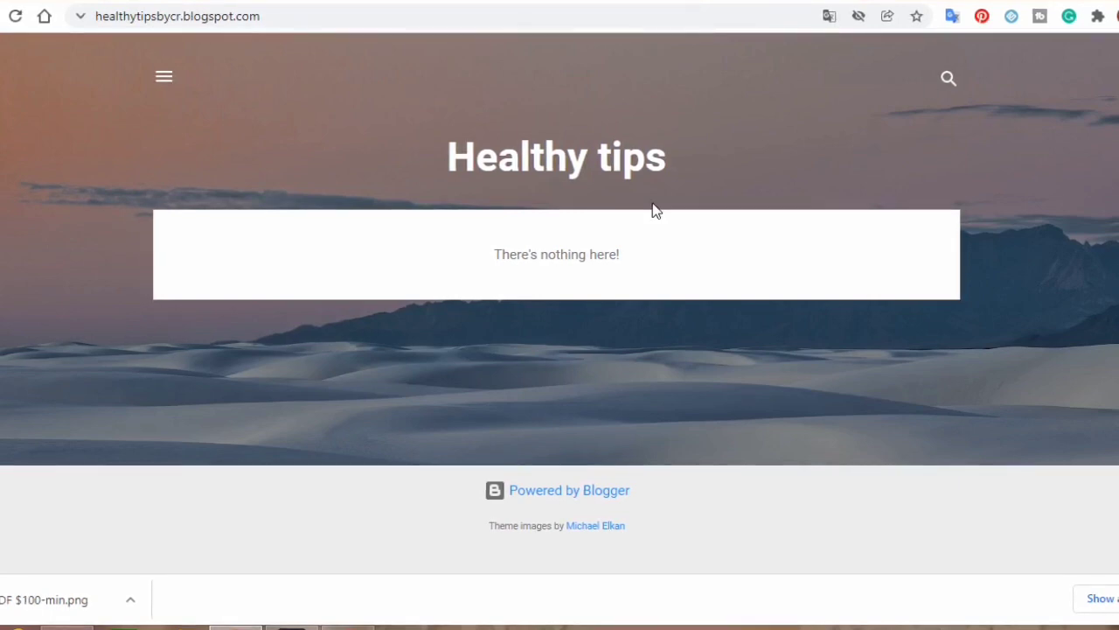
- Apply the Contempo Flamingo theme to the Healthy tips blog
{"action": "left_click", "coordinate": [652, 1]}
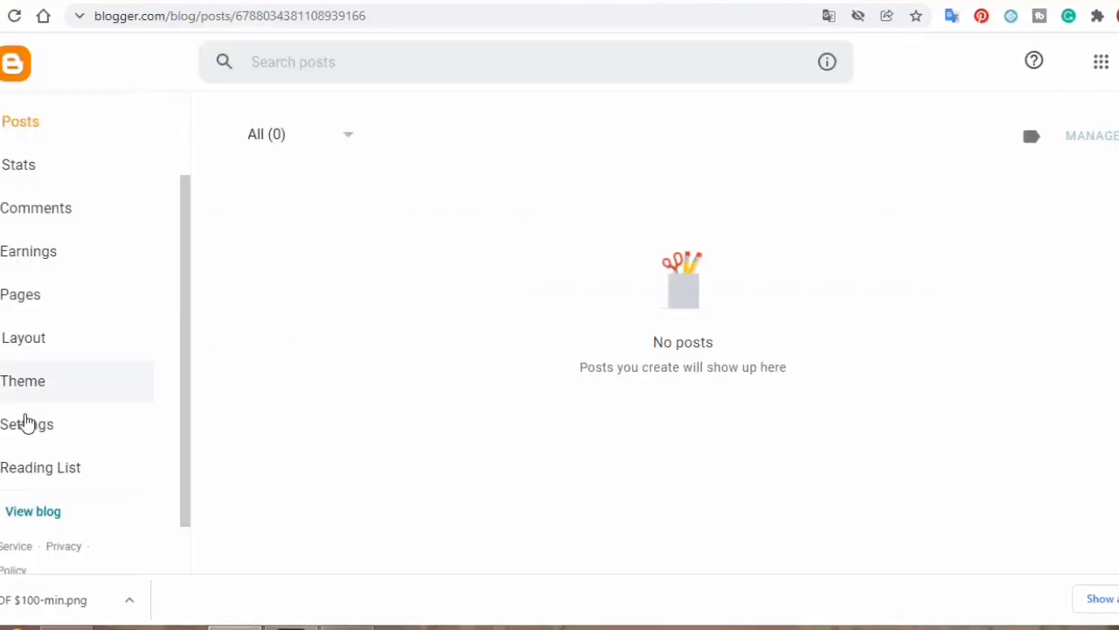
{"action": "left_click", "coordinate": [39, 381]}
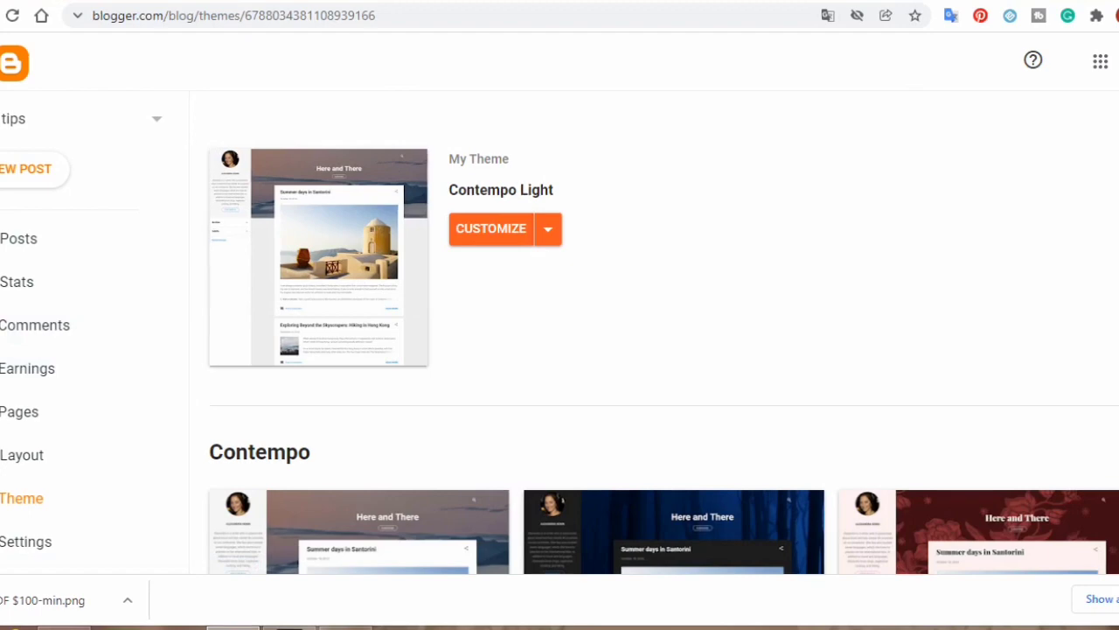
{"action": "scroll", "coordinate": [663, 332], "scroll_direction": "down", "scroll_amount": 7}
{"action": "scroll", "coordinate": [663, 332], "scroll_direction": "down", "scroll_amount": 1}
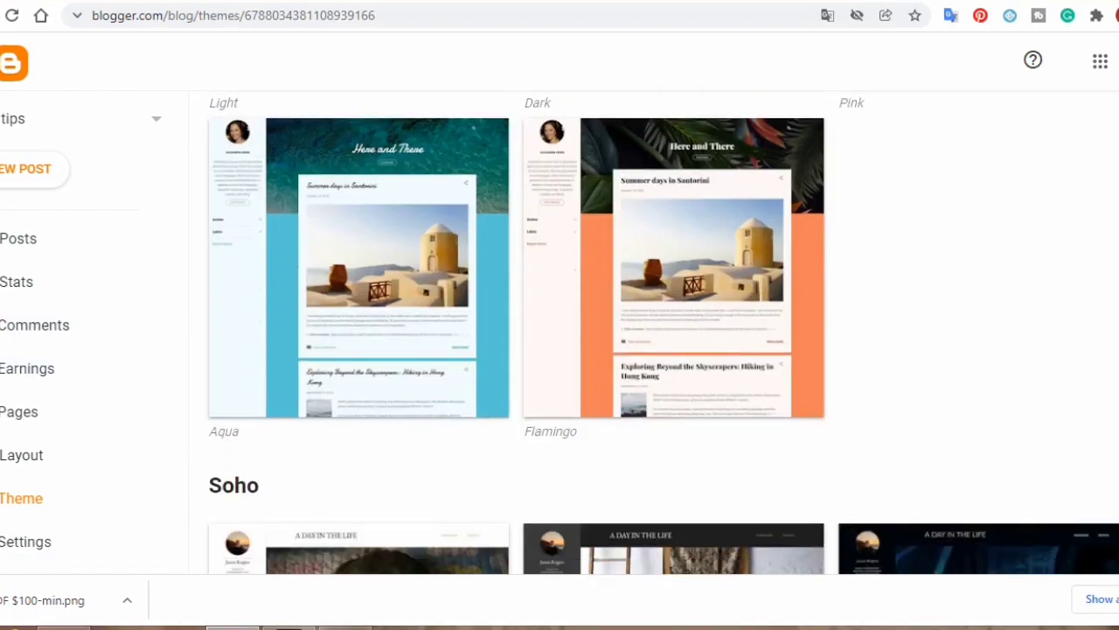
{"action": "left_click", "coordinate": [667, 299]}
{"action": "scroll", "coordinate": [667, 296], "scroll_direction": "down", "scroll_amount": 3}
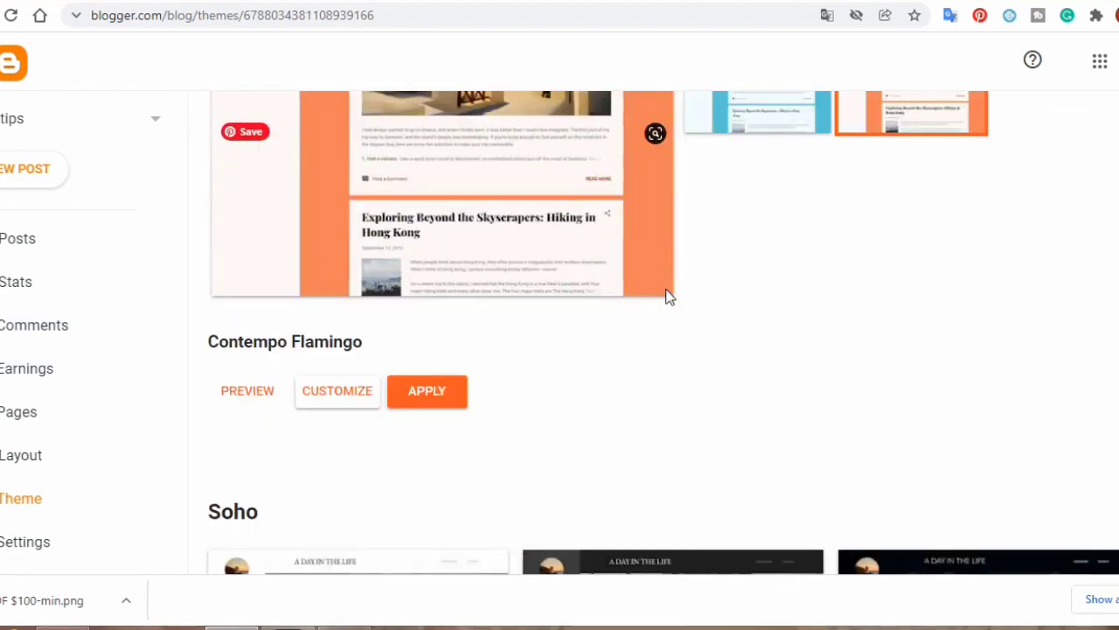
{"action": "left_click", "coordinate": [426, 394]}
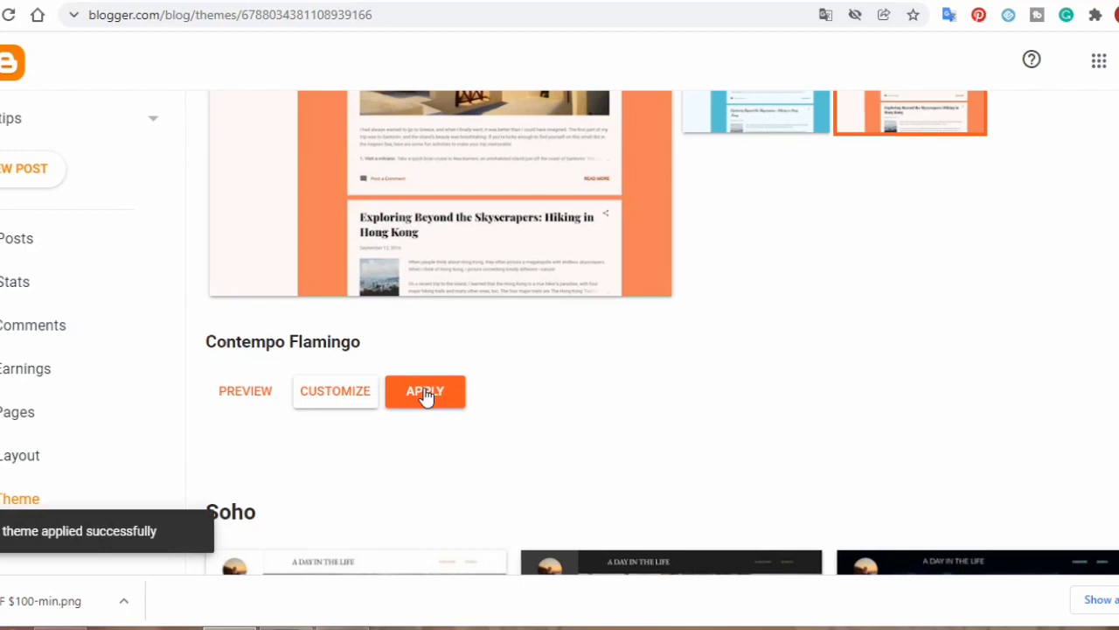
- Create a new post and title it "healthy tips || health and fitness"
{"action": "left_click", "coordinate": [26, 172]}
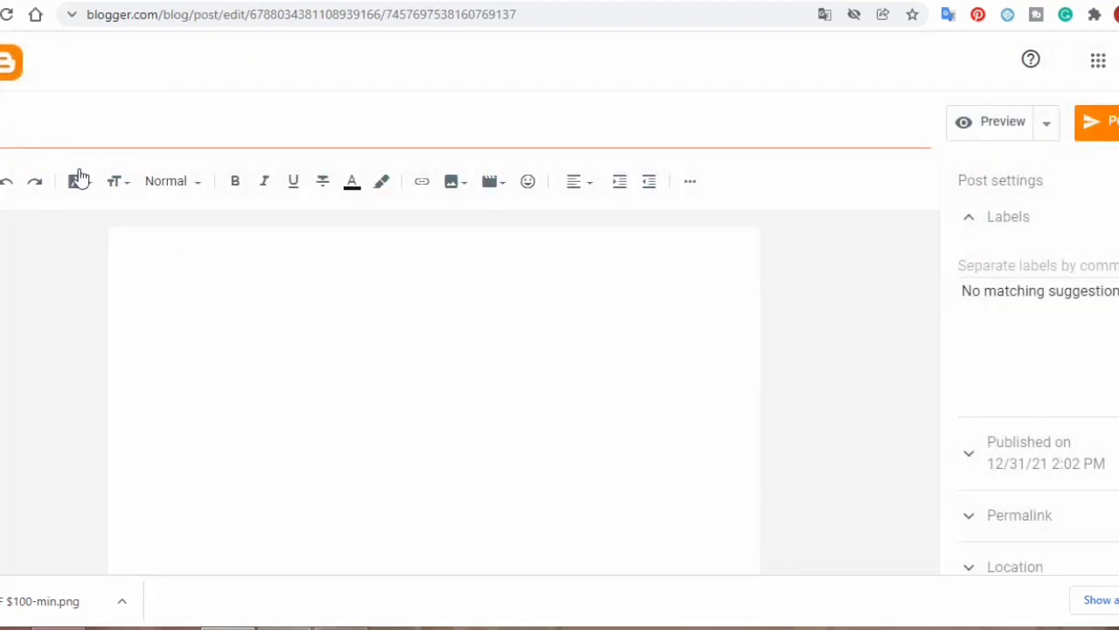
{"action": "left_click", "coordinate": [78, 132]}
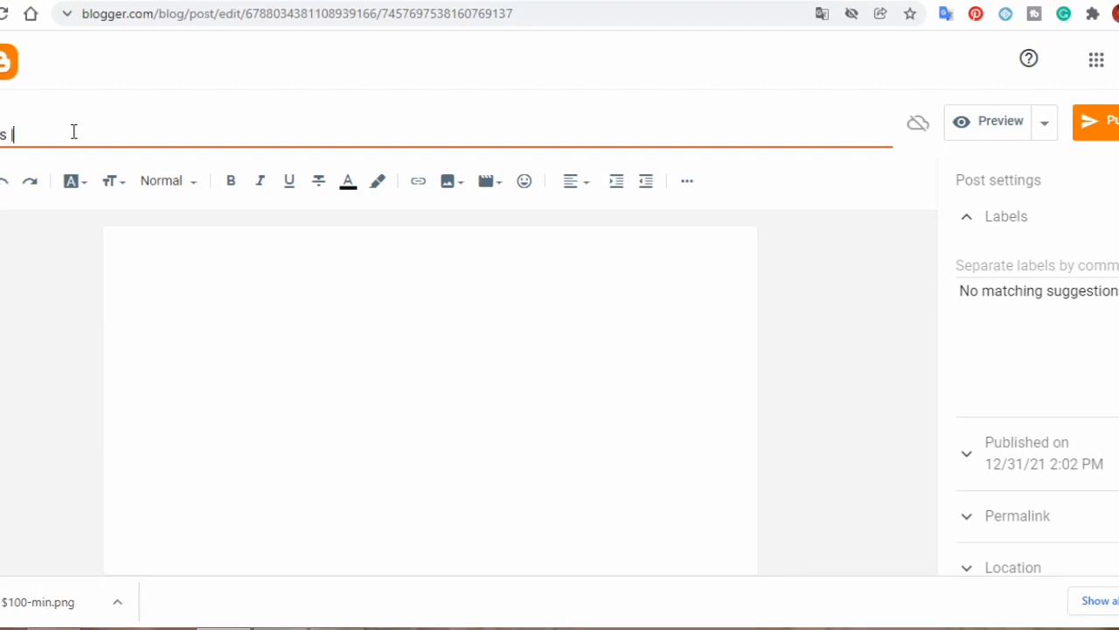
{"action": "type", "text": "||"}
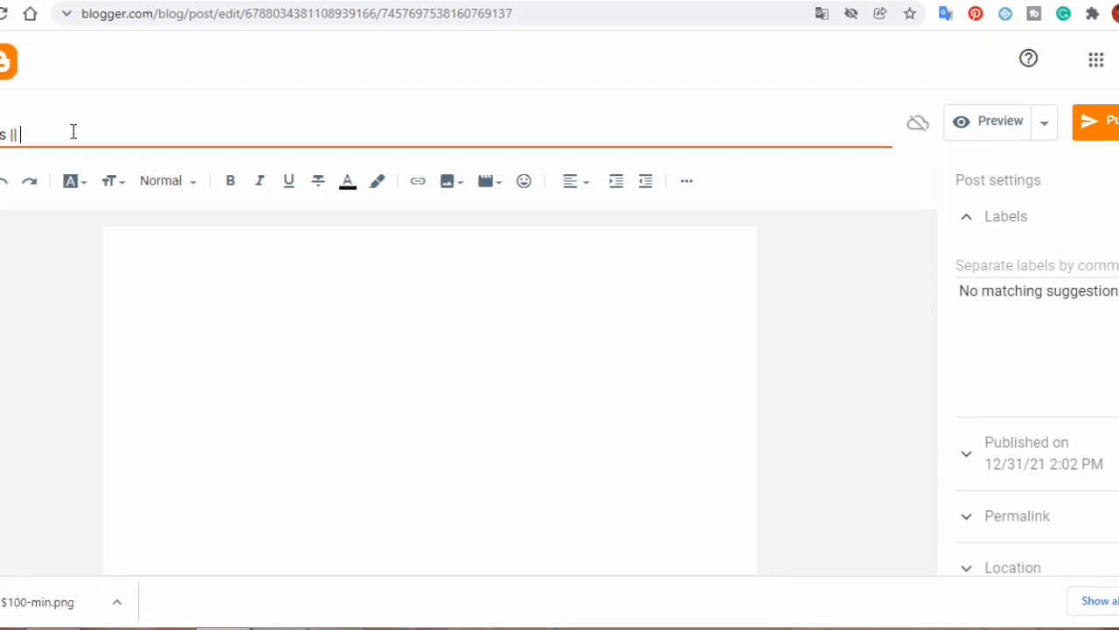
{"action": "type", "text": " b"}
{"action": "key", "text": "BackSpace"}
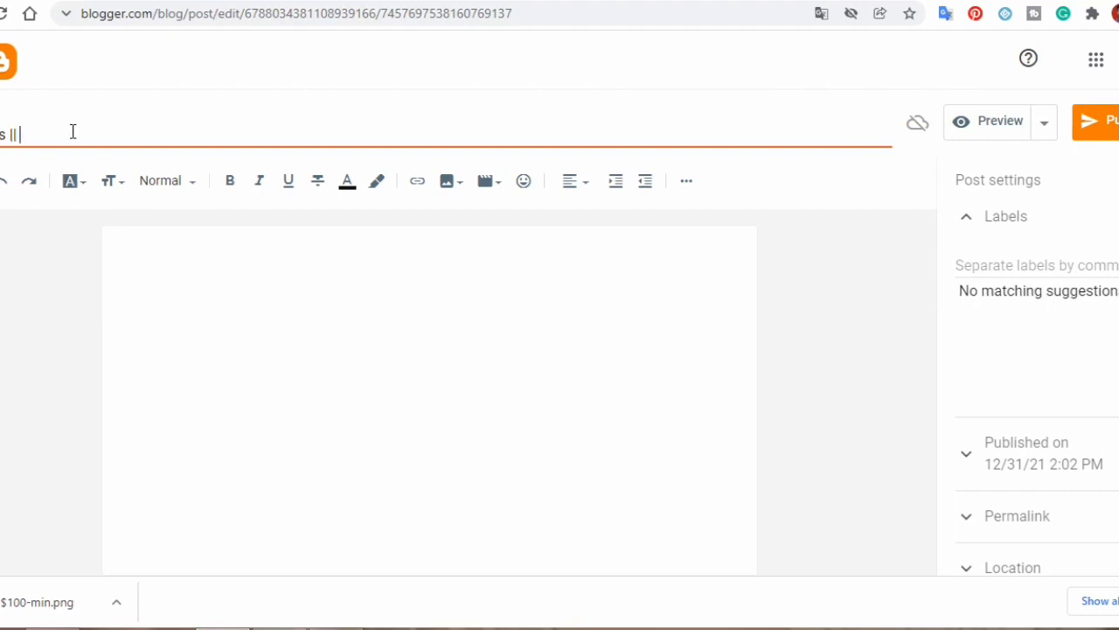
{"action": "type", "text": "hea"}
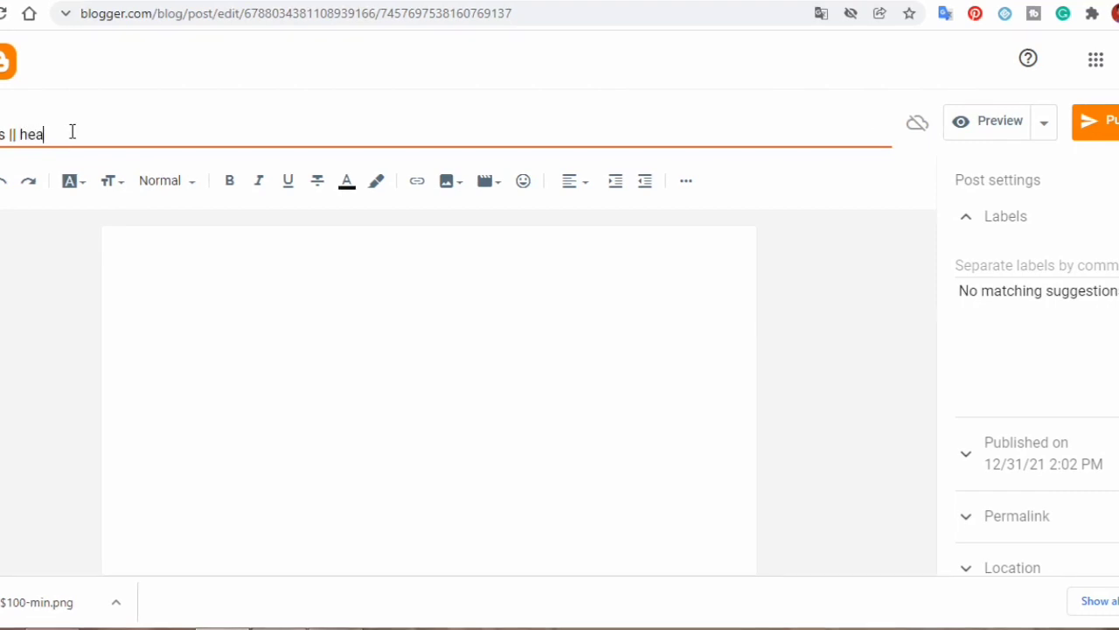
{"action": "type", "text": "lth"}
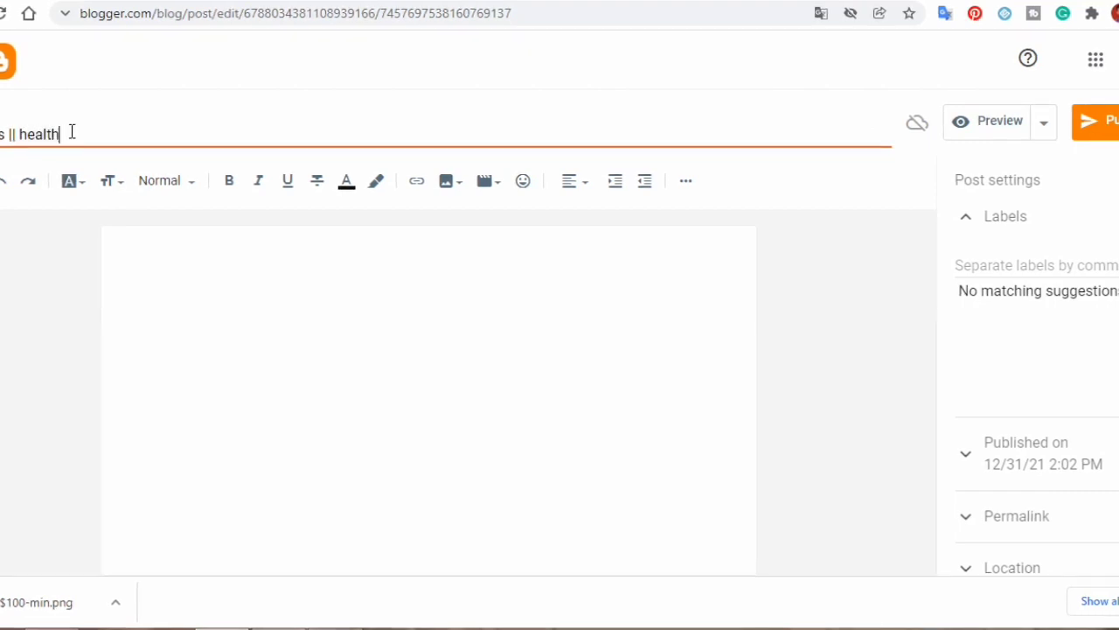
{"action": "type", "text": " an"}
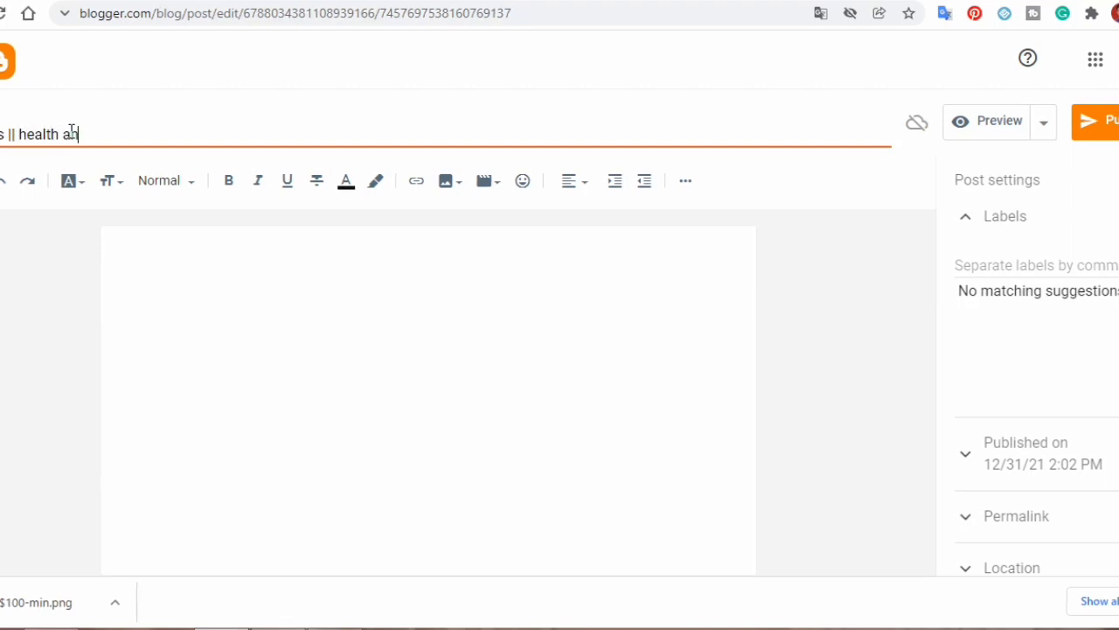
{"action": "type", "text": "d fi"}
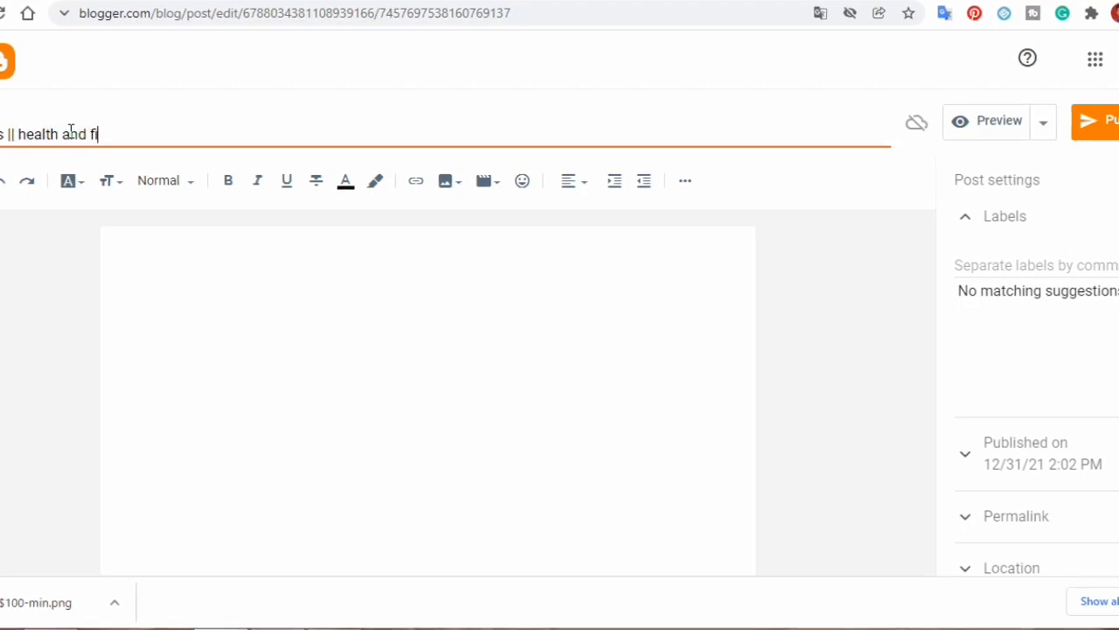
{"action": "type", "text": "tness"}
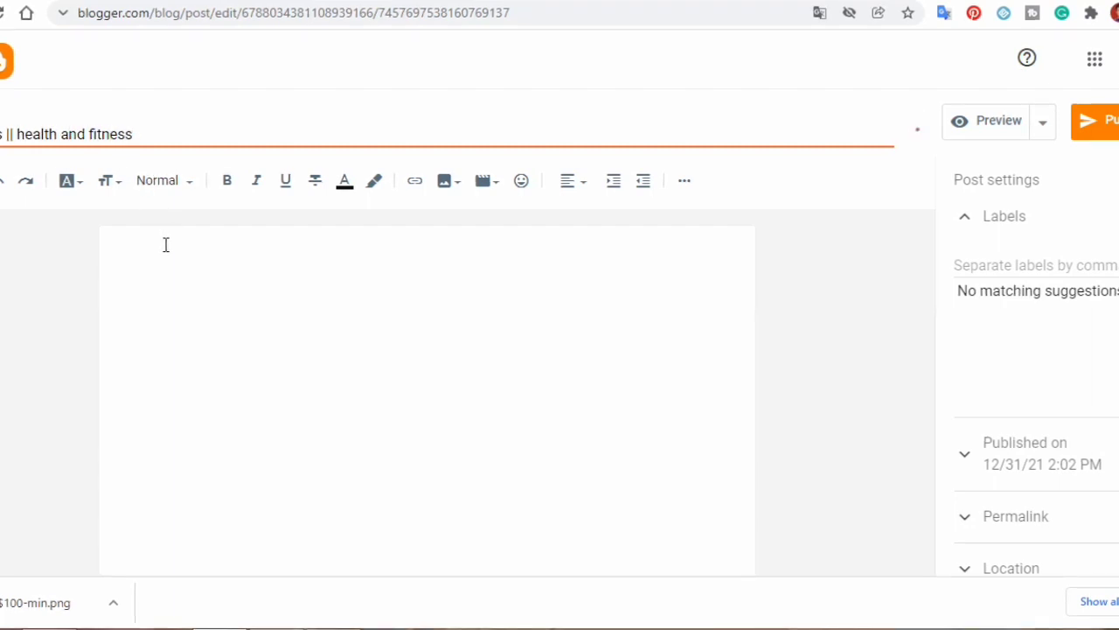
- Copy the full post title and paste it as the first line of the post body
{"action": "left_click", "coordinate": [165, 245]}
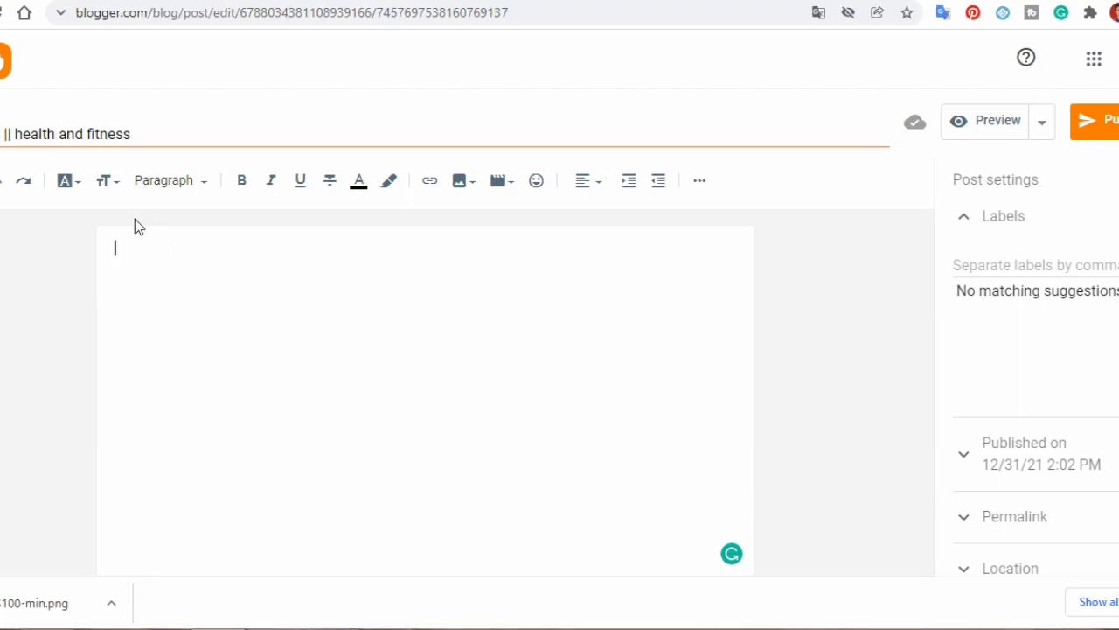
{"action": "key", "text": "ctrl+a"}
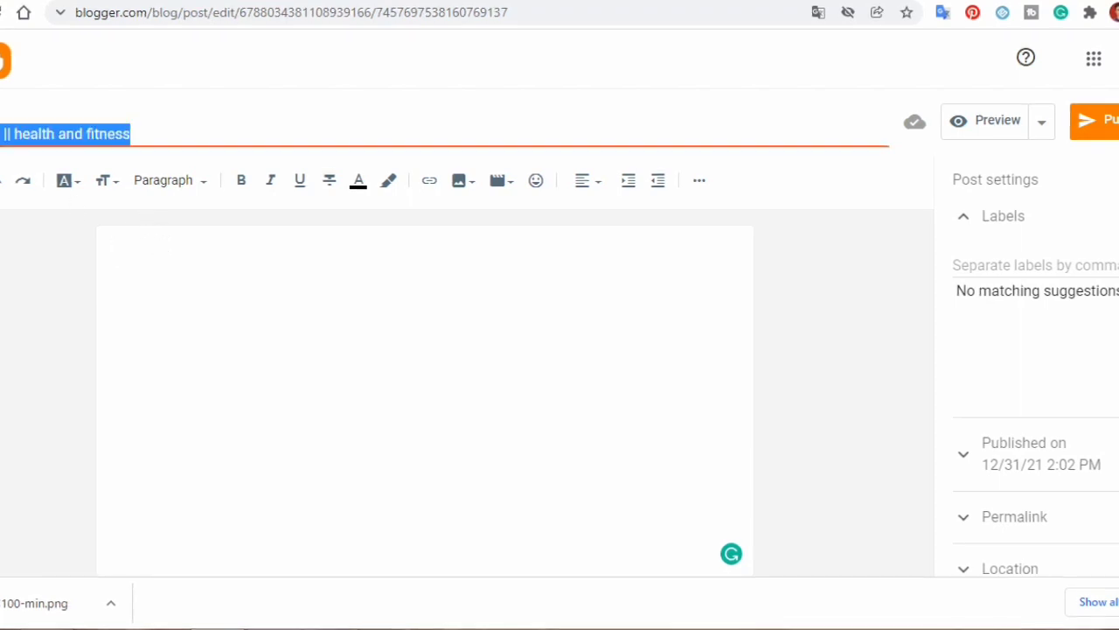
{"action": "right_click", "coordinate": [3, 136]}
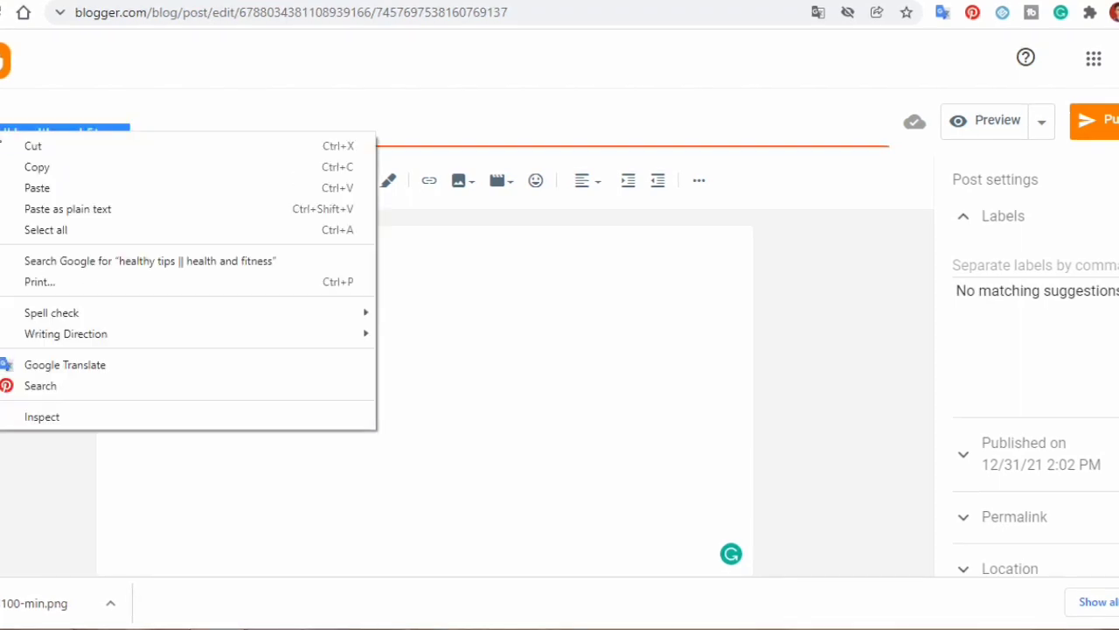
{"action": "left_click", "coordinate": [40, 166]}
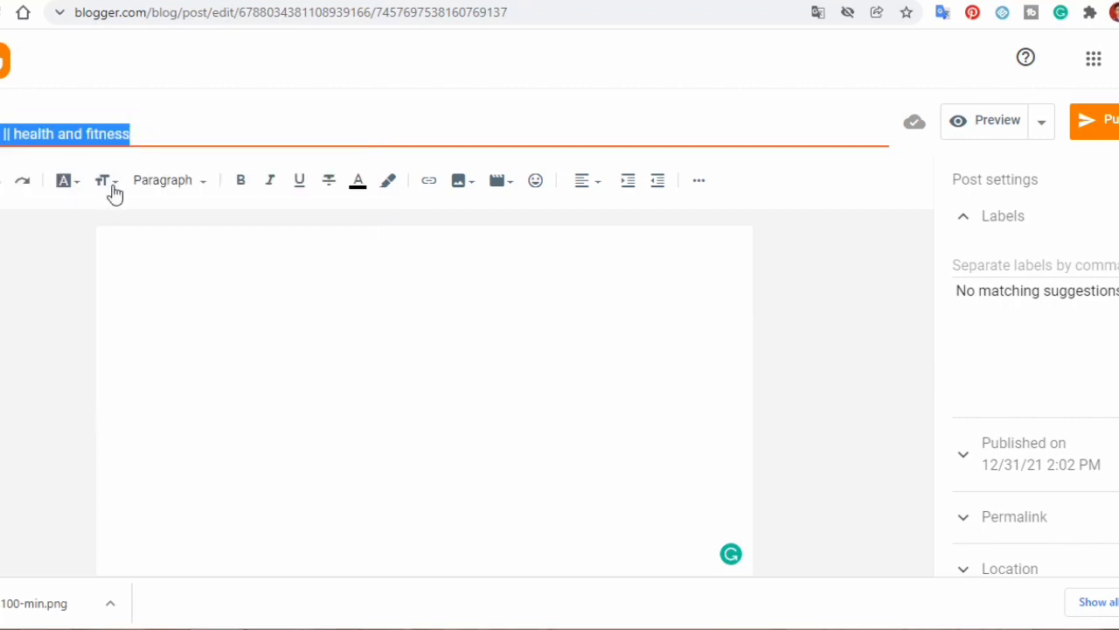
{"action": "left_click", "coordinate": [129, 247]}
{"action": "key", "text": "ctrl+v"}
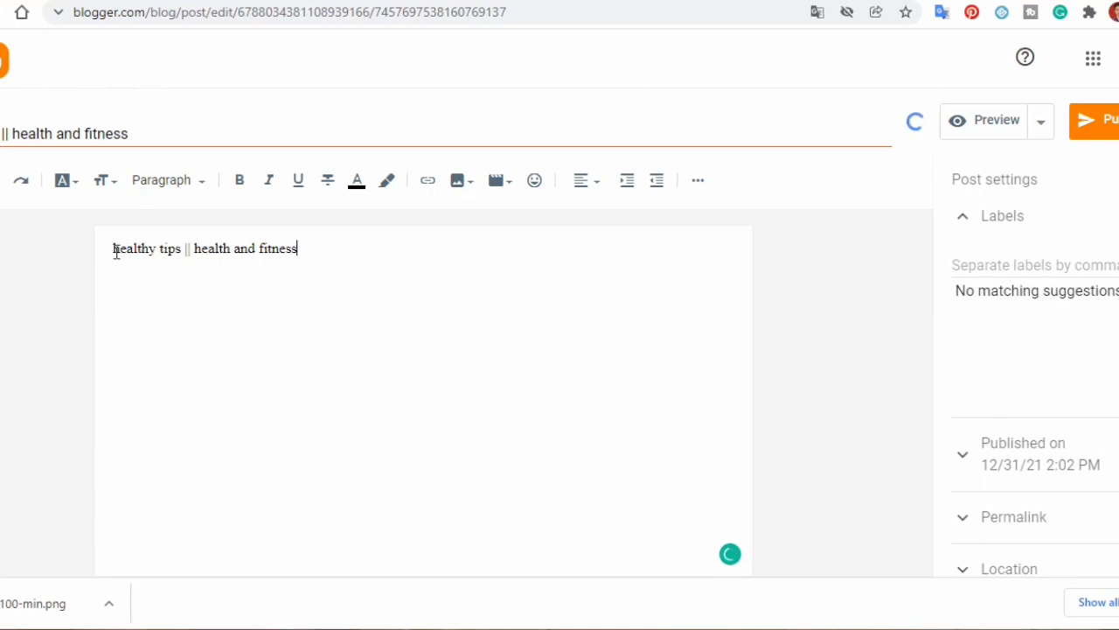
- Format the "healthy tips || health and fitness" line in the post body as a Major Heading
{"action": "left_click_drag", "start_coordinate": [114, 248], "coordinate": [308, 250]}
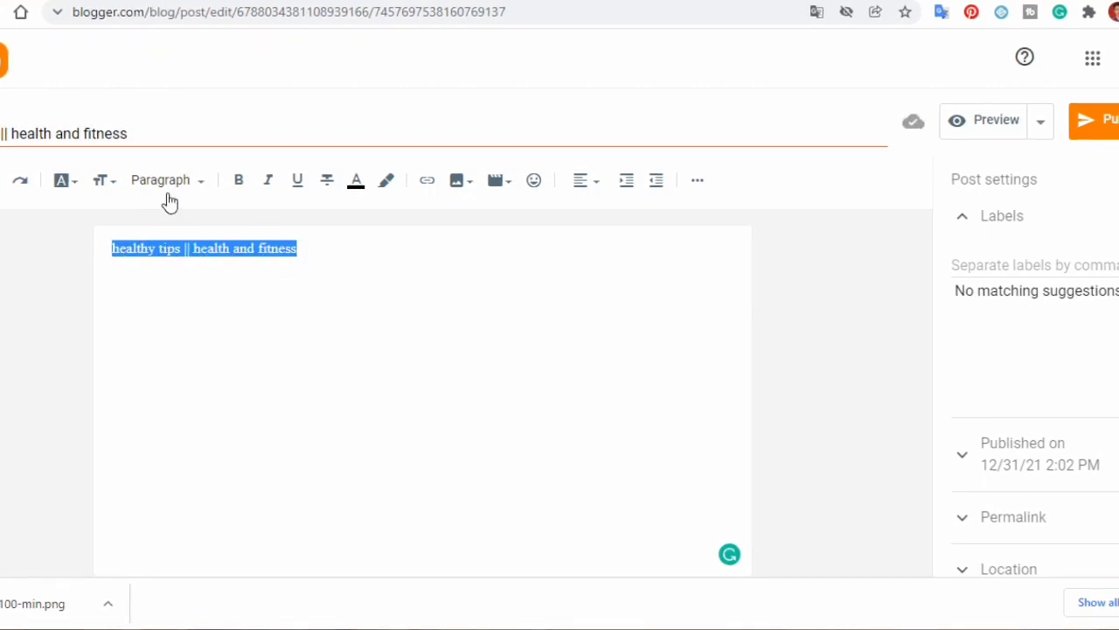
{"action": "left_click", "coordinate": [201, 185]}
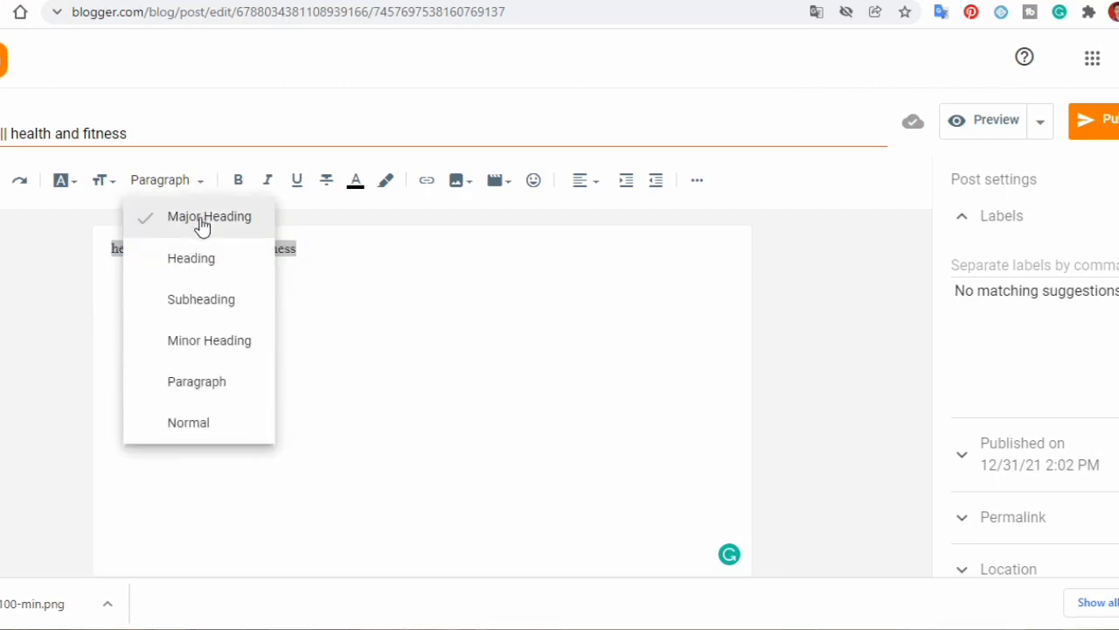
{"action": "left_click", "coordinate": [200, 219]}
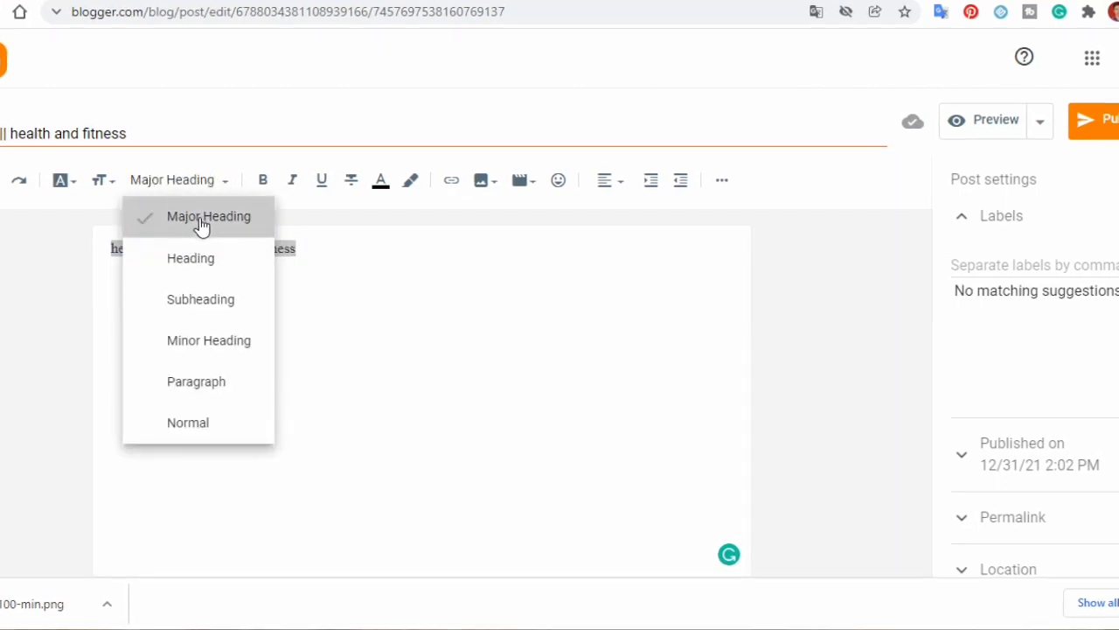
{"action": "left_click", "coordinate": [541, 252]}
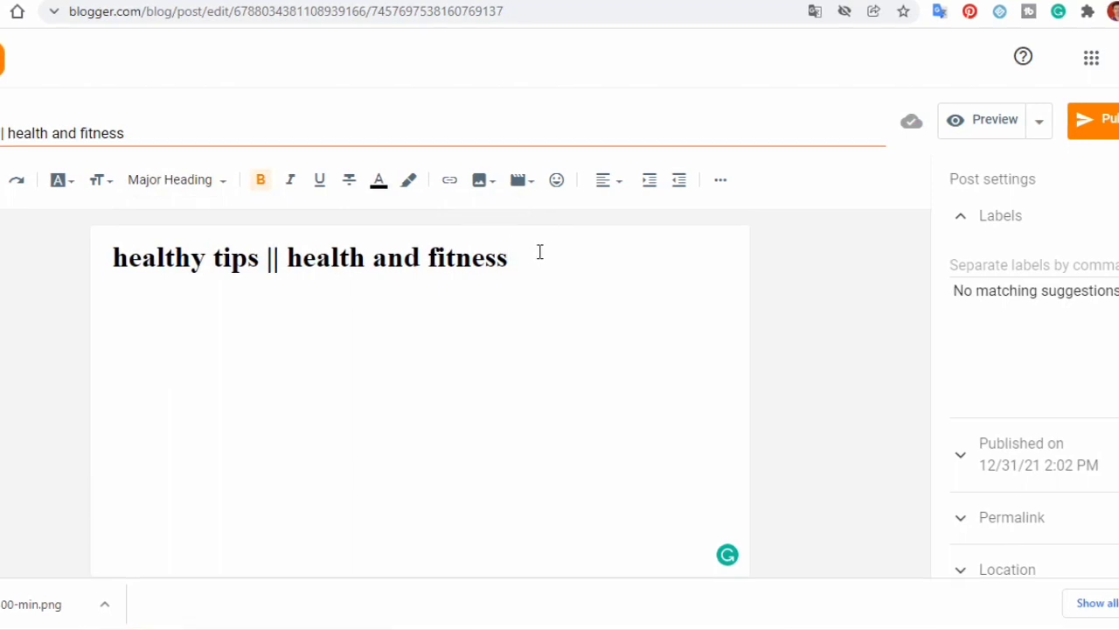
- Add the line "how are to stay fit" below the heading and start a new line after it
{"action": "key", "text": "Return"}
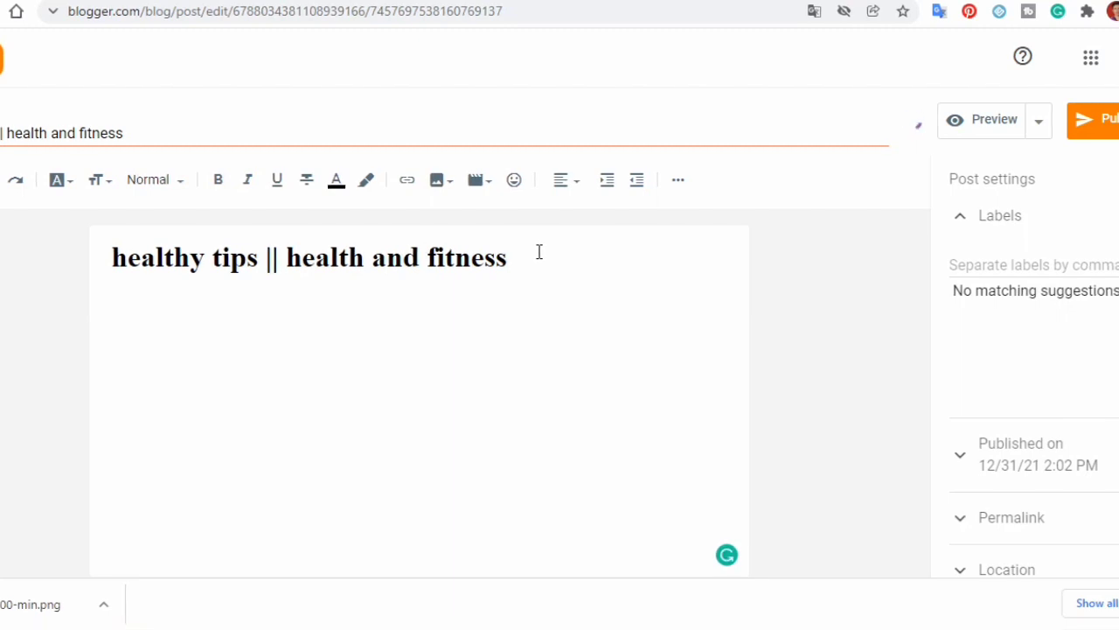
{"action": "type", "text": "how are t"}
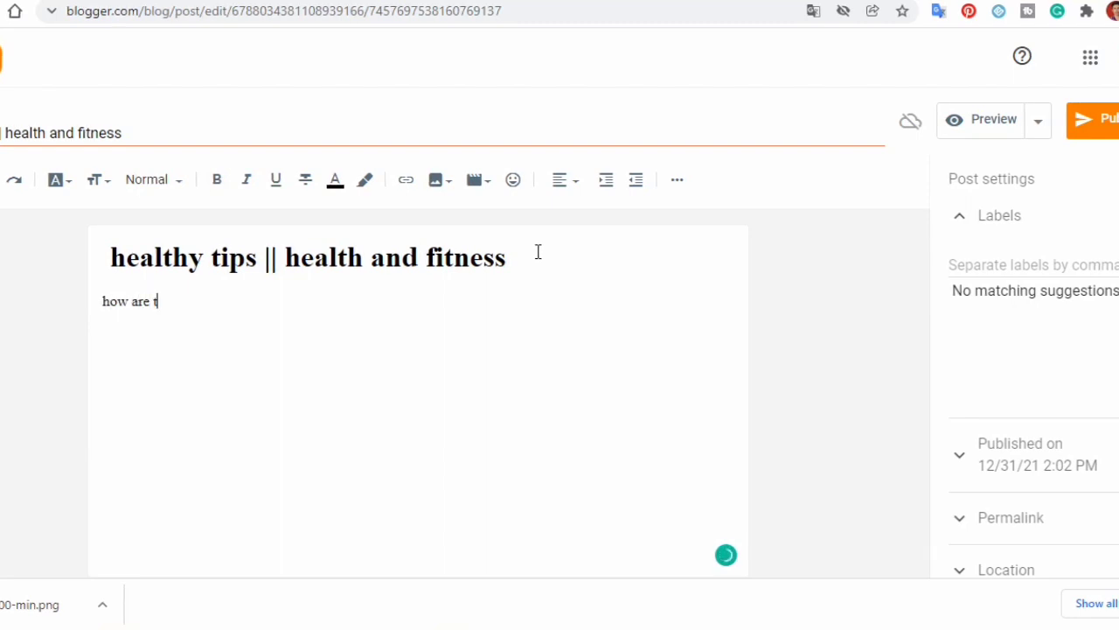
{"action": "type", "text": "o stay "}
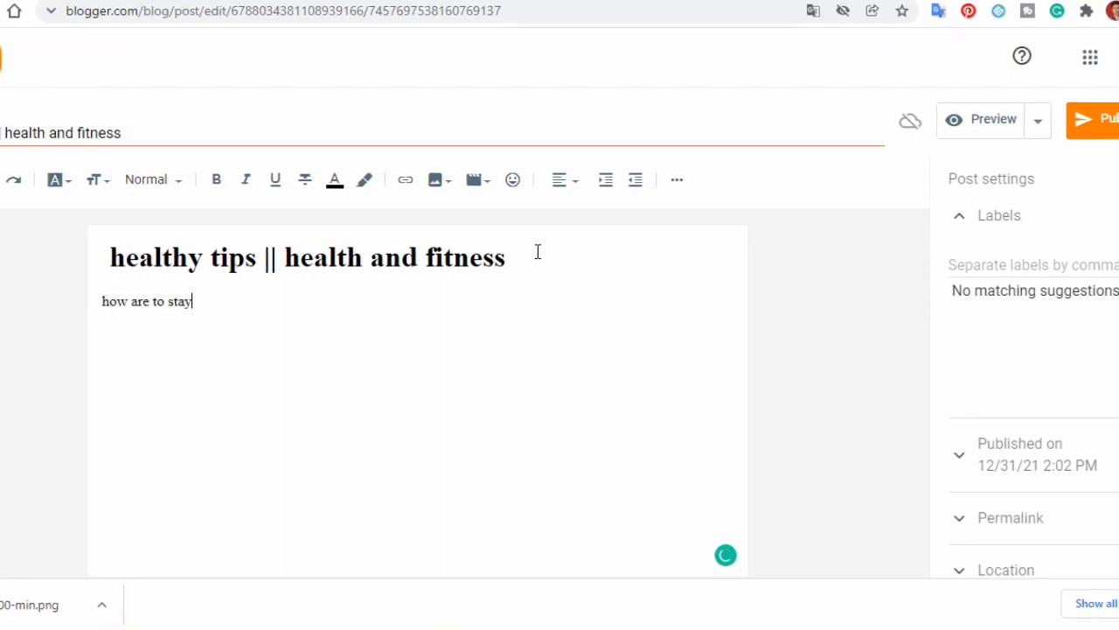
{"action": "type", "text": "fit"}
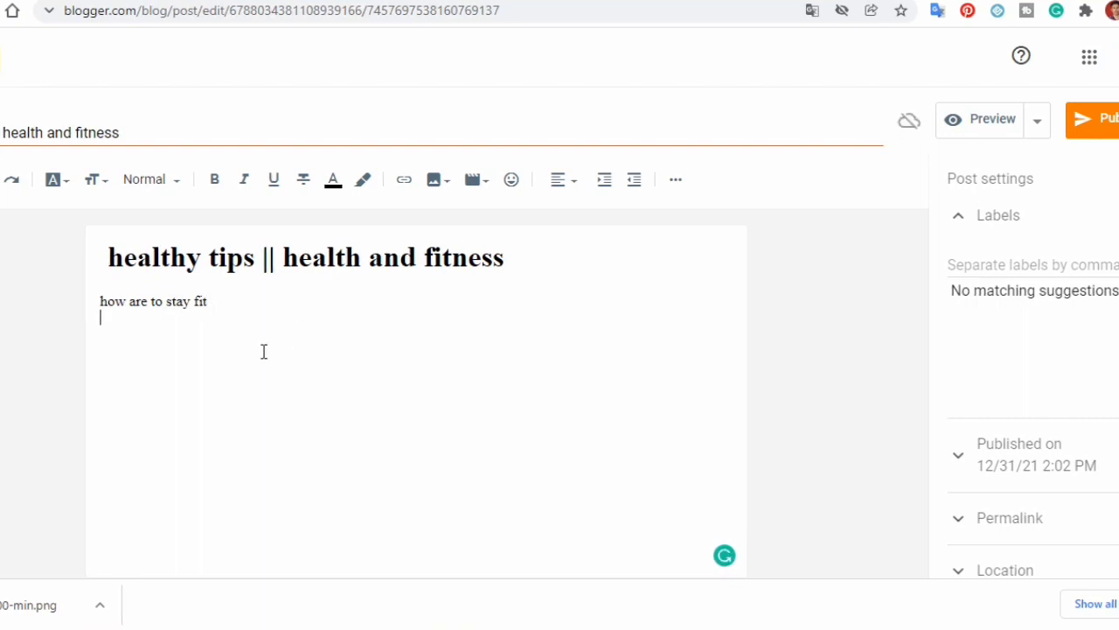
{"action": "key", "text": "Return"}
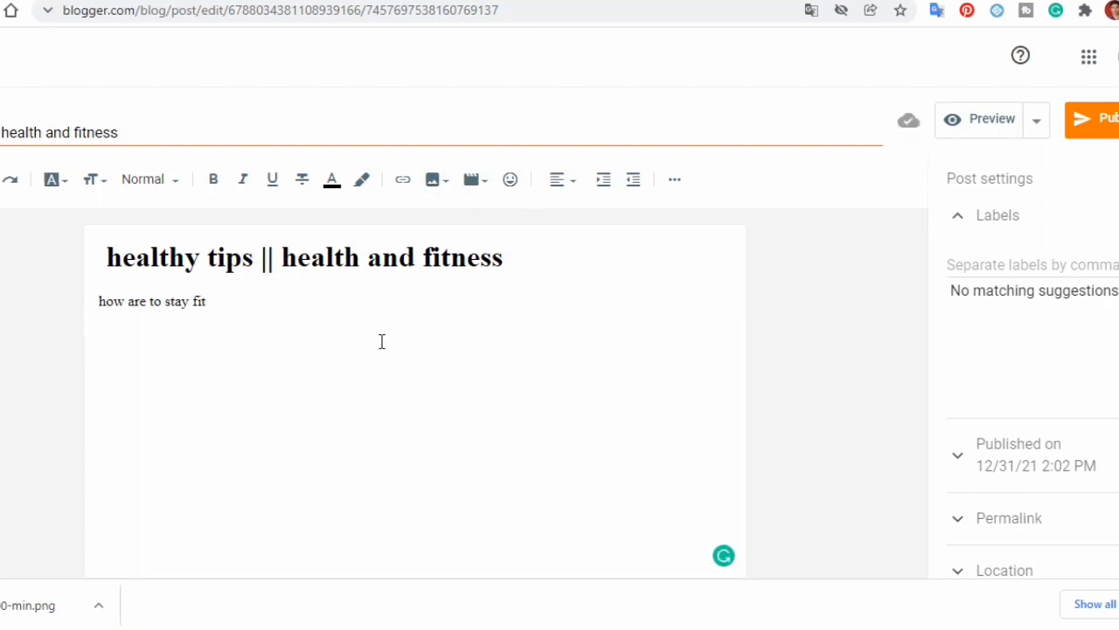
- Upload the picture pexels-pixabay-415829 from the computer and insert it below the text in the post
{"action": "left_click", "coordinate": [438, 186]}
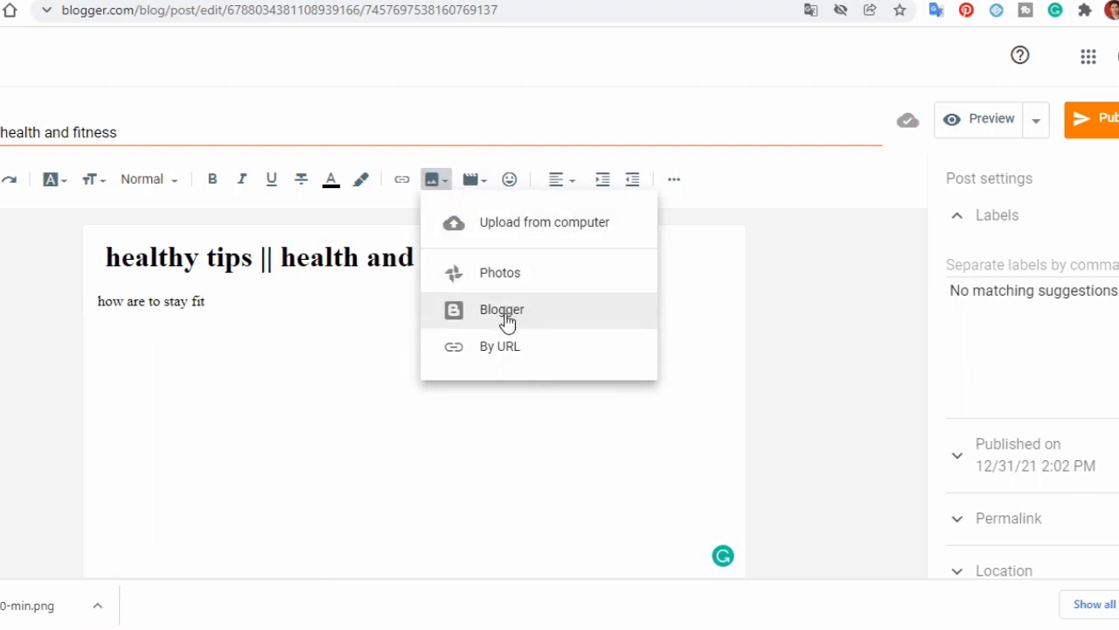
{"action": "left_click", "coordinate": [513, 229]}
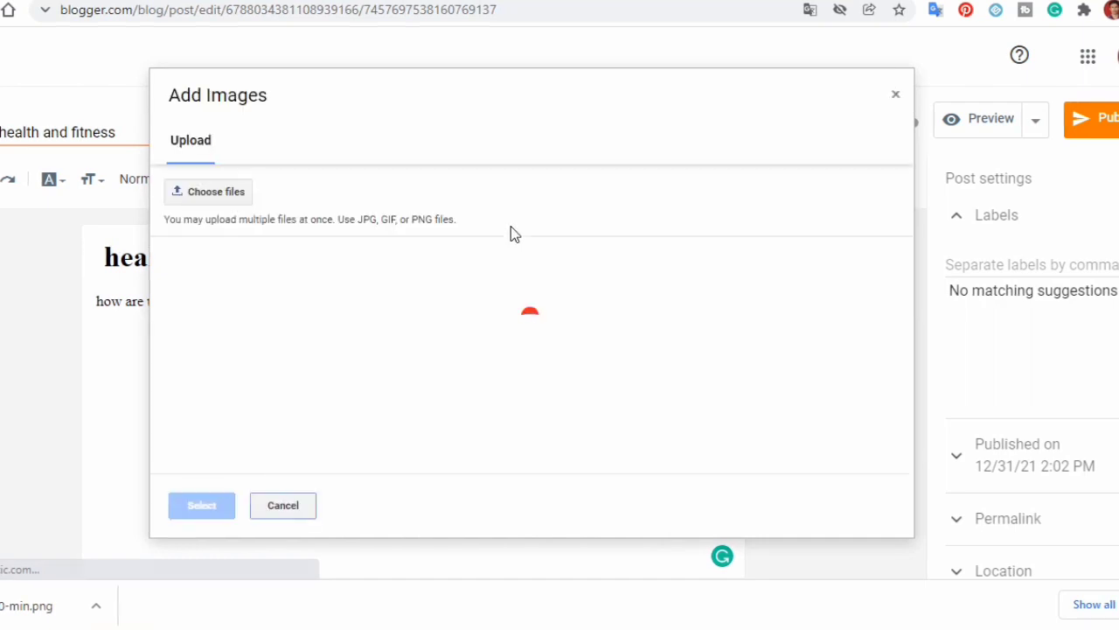
{"action": "left_click", "coordinate": [224, 201]}
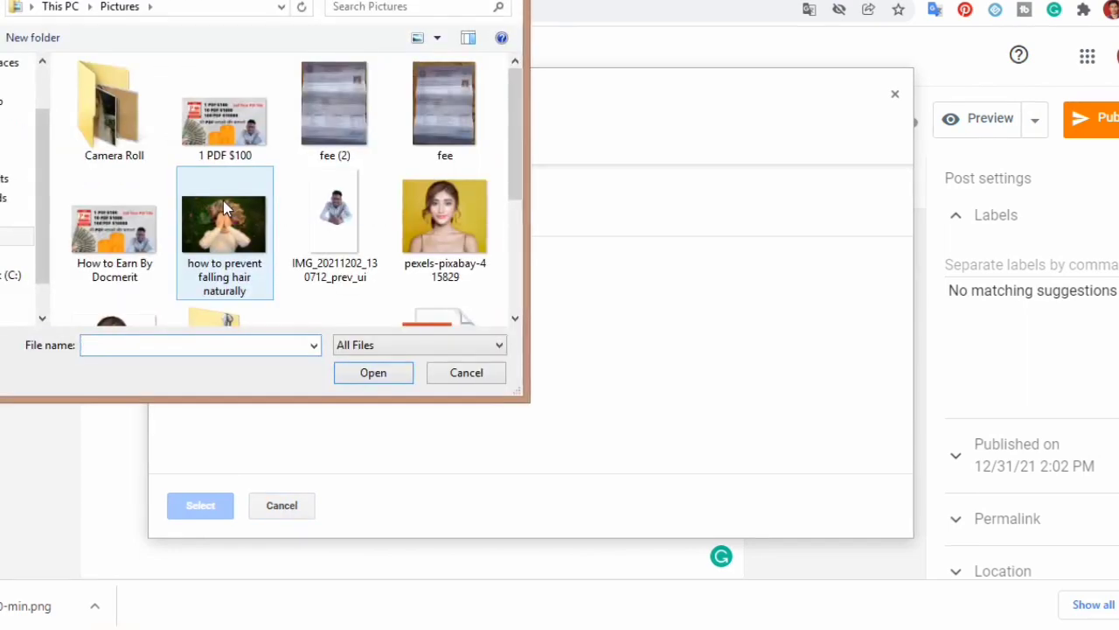
{"action": "left_click", "coordinate": [439, 224]}
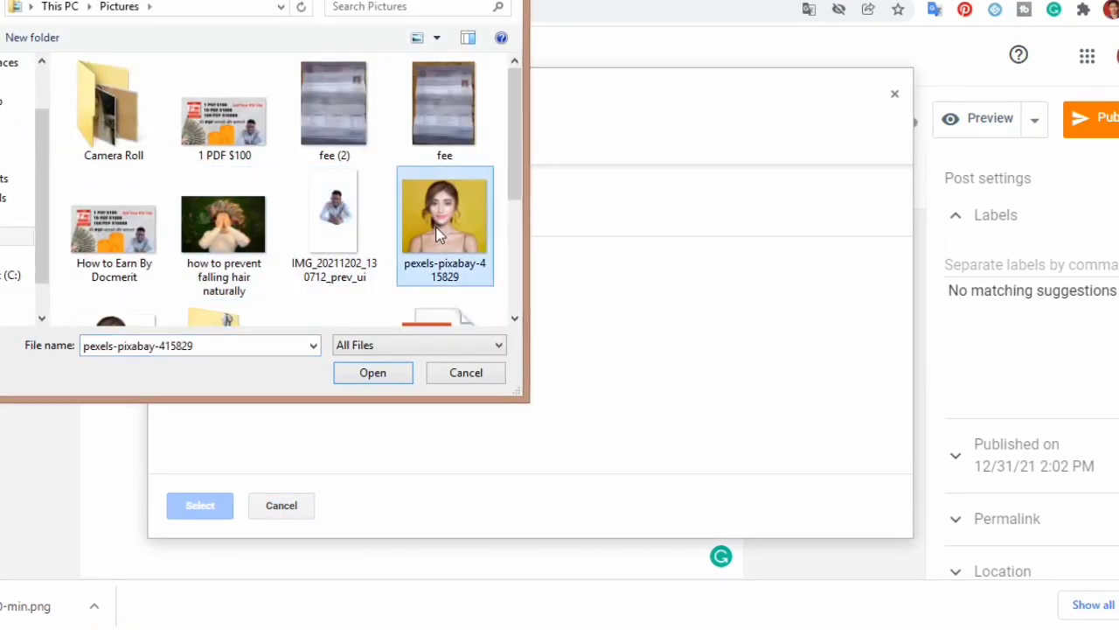
{"action": "left_click", "coordinate": [373, 375]}
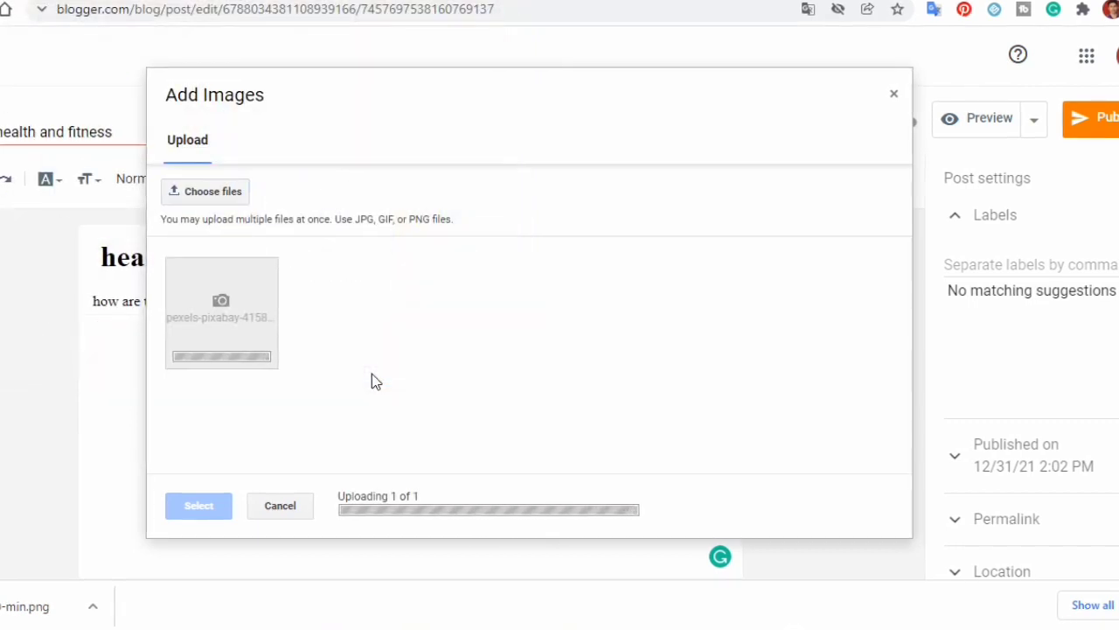
{"action": "left_click", "coordinate": [244, 339]}
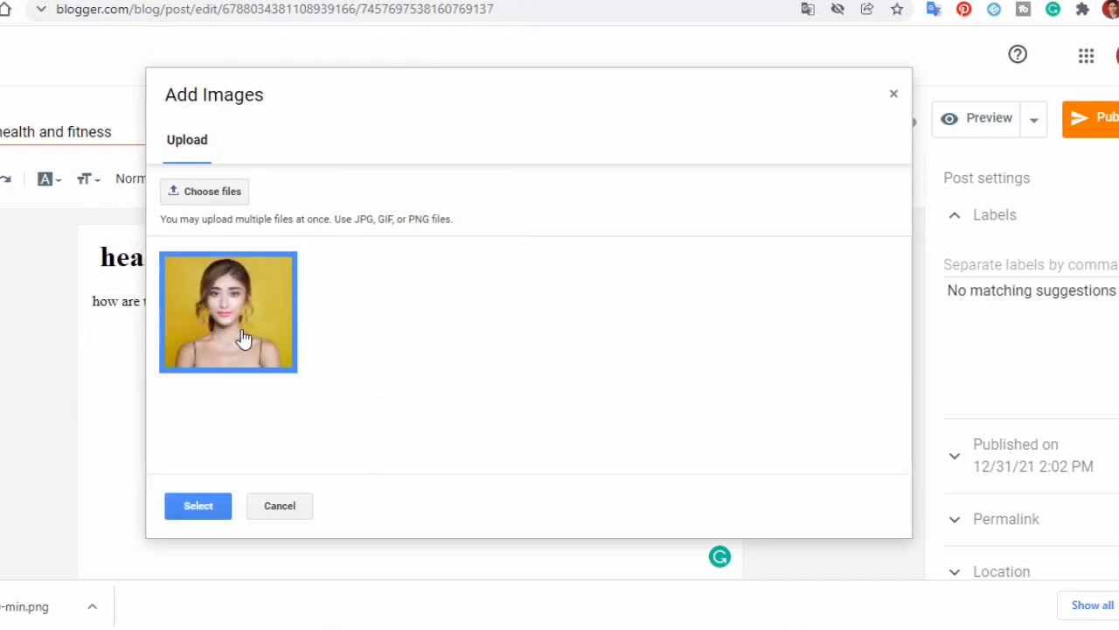
{"action": "left_click", "coordinate": [190, 509]}
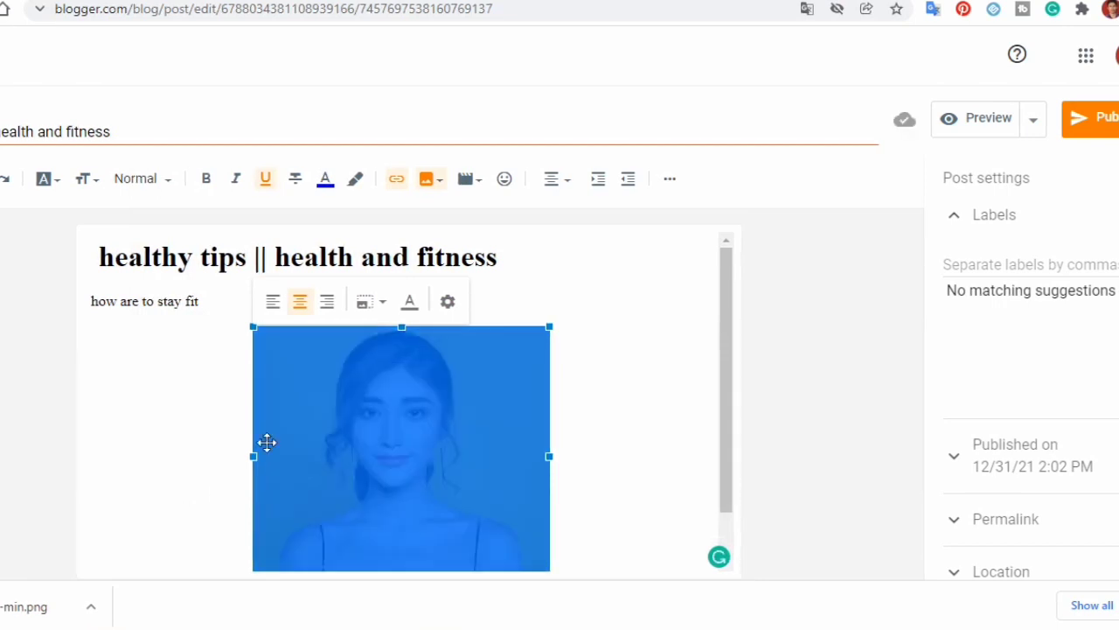
- Add the caption "healthy tips" below the picture in the post
{"action": "left_click_drag", "start_coordinate": [726, 302], "coordinate": [724, 370]}
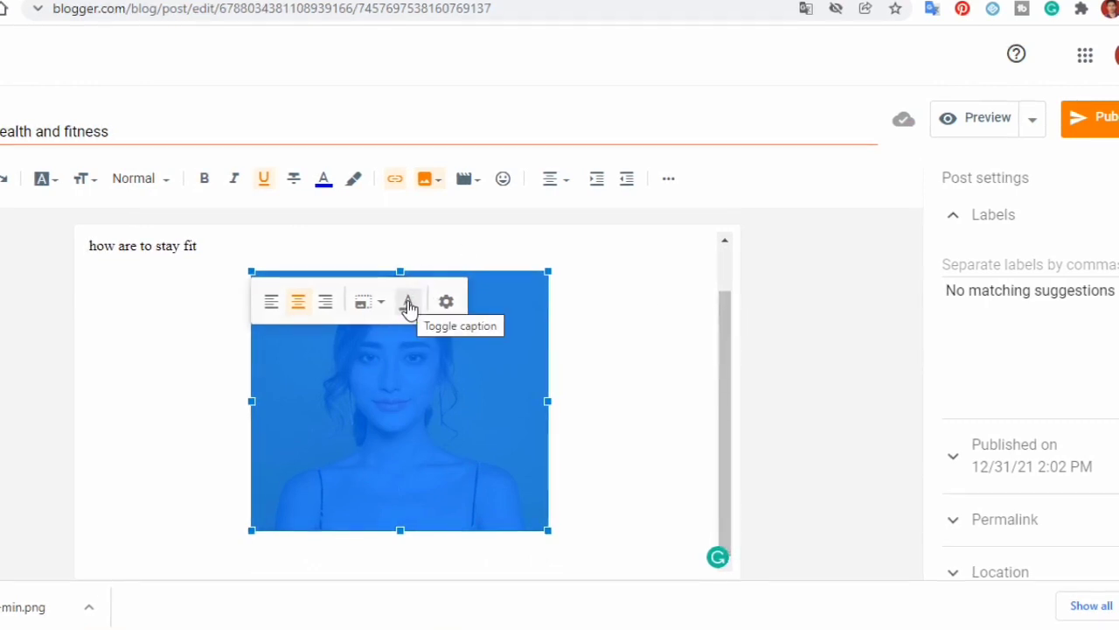
{"action": "left_click", "coordinate": [407, 306]}
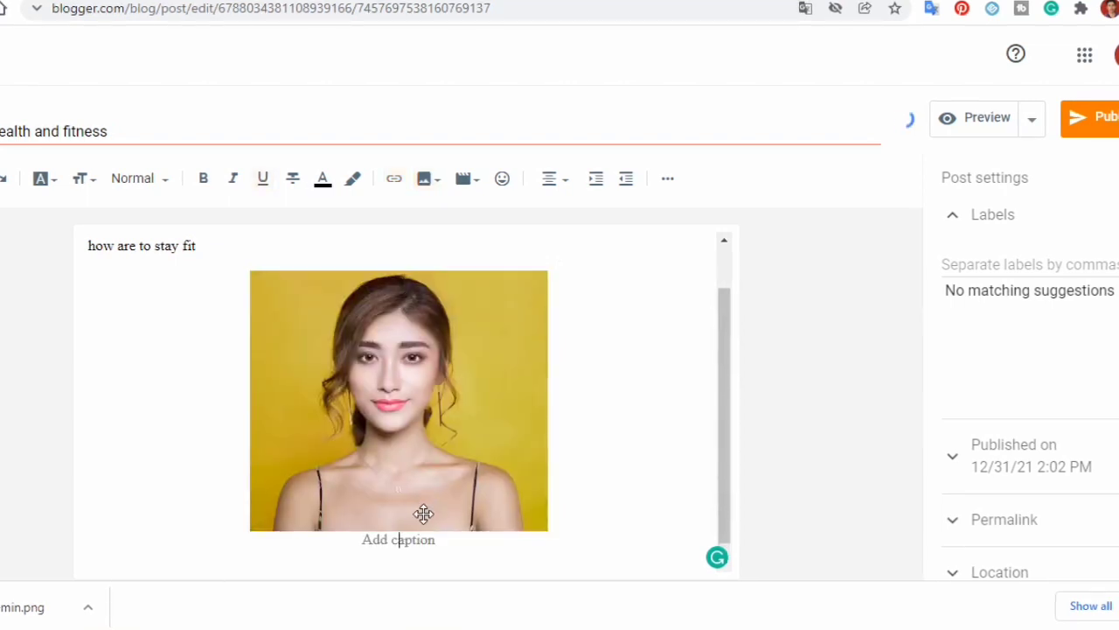
{"action": "type", "text": "heal"}
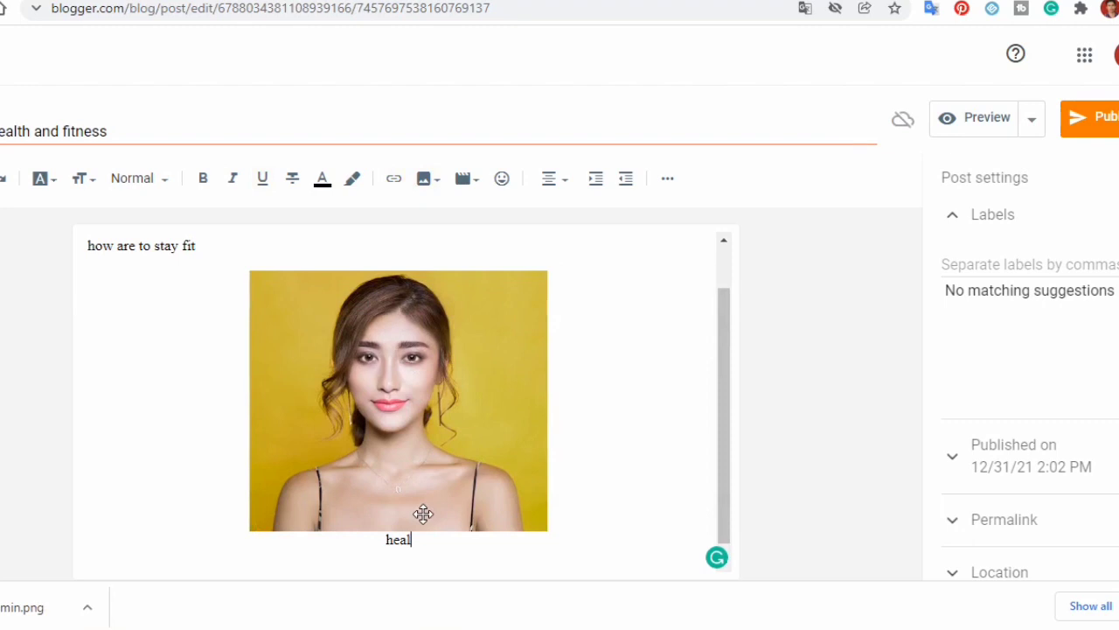
{"action": "type", "text": "thy"}
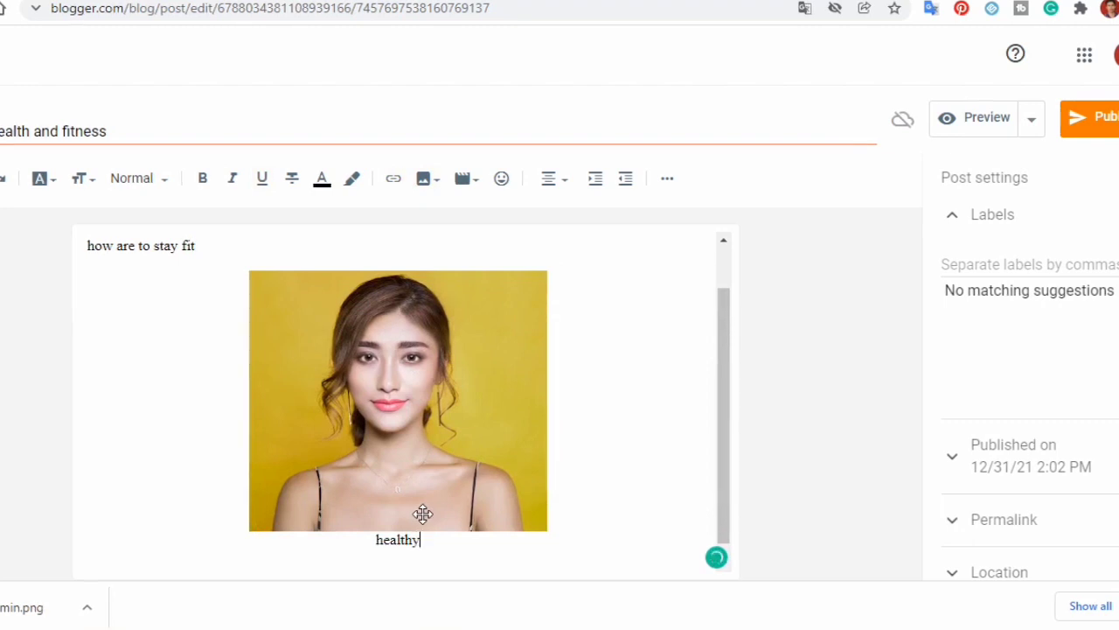
{"action": "type", "text": " tips"}
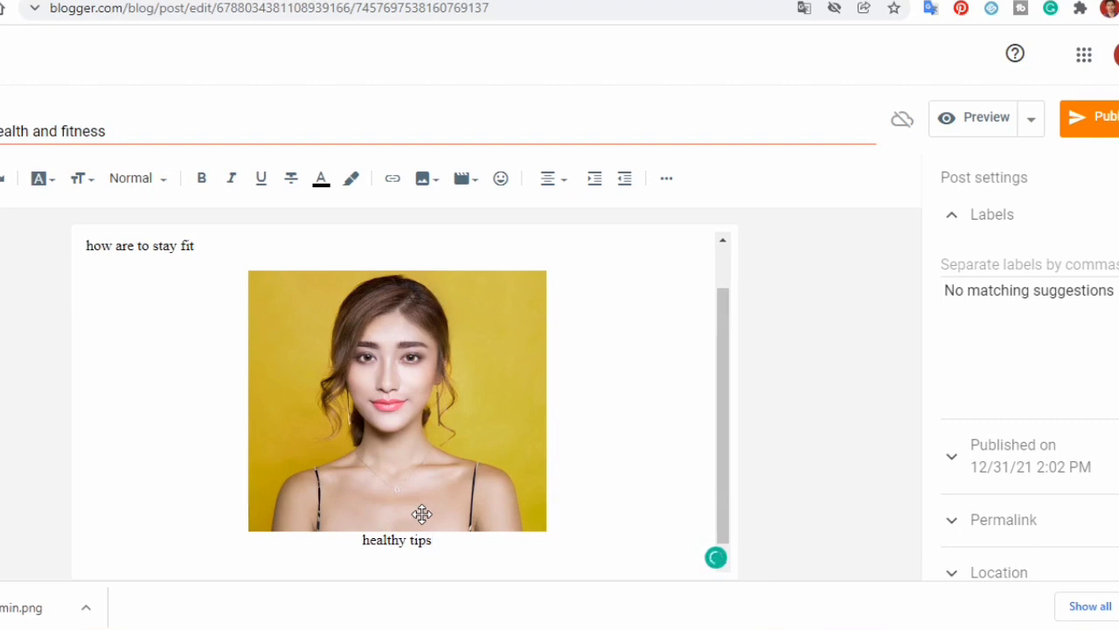
- Give the post picture the title text "health tips" and the alt text "health tips", and update the image
{"action": "left_click", "coordinate": [447, 466]}
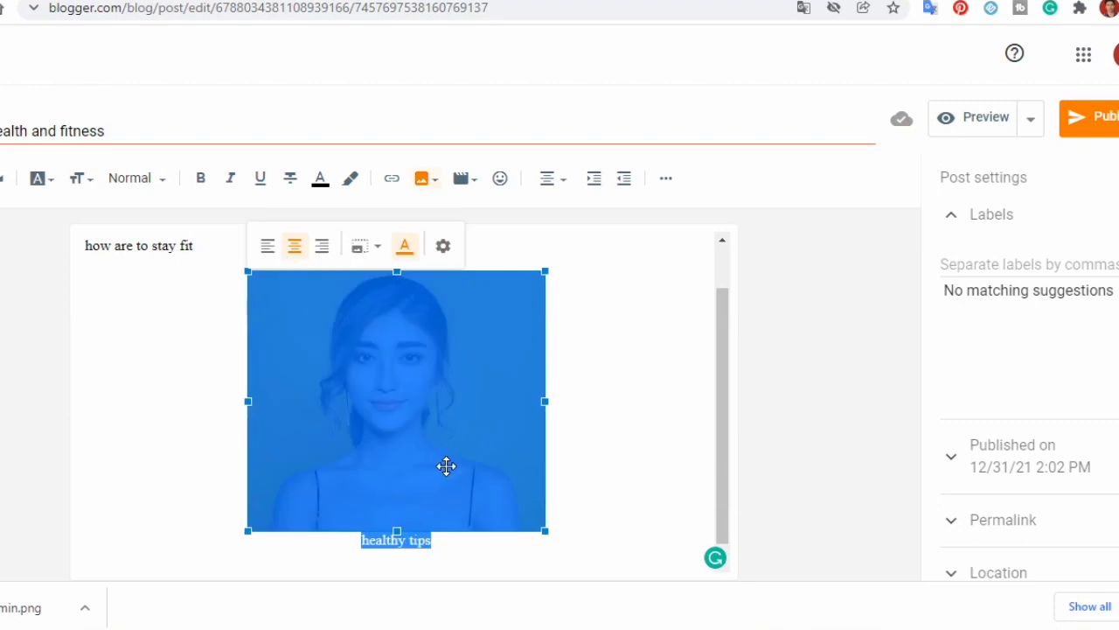
{"action": "left_click", "coordinate": [443, 251]}
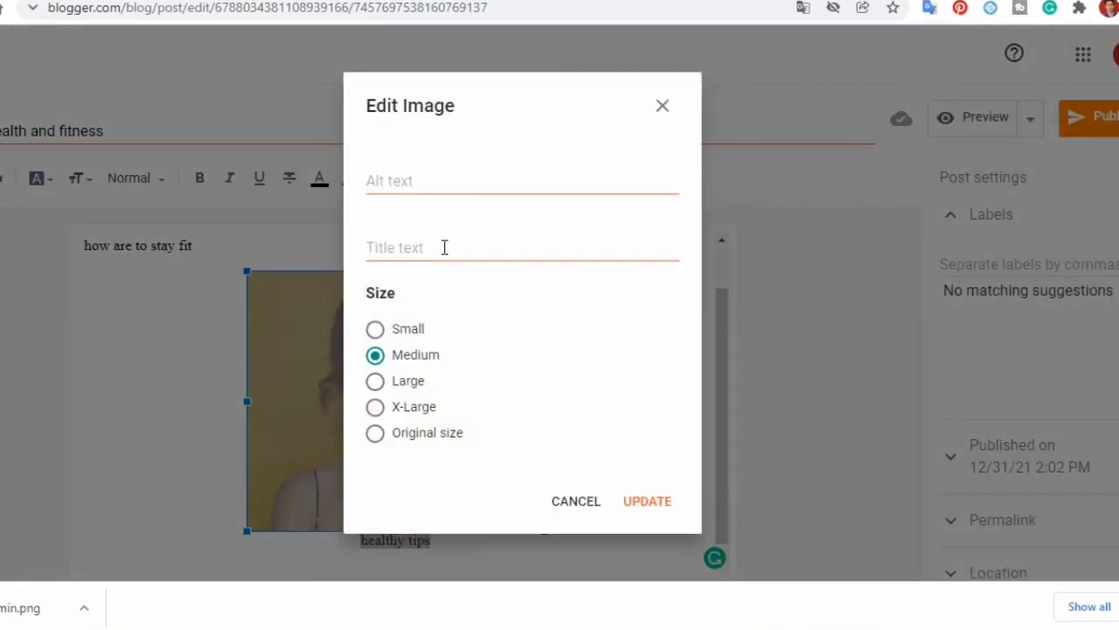
{"action": "left_click", "coordinate": [419, 242]}
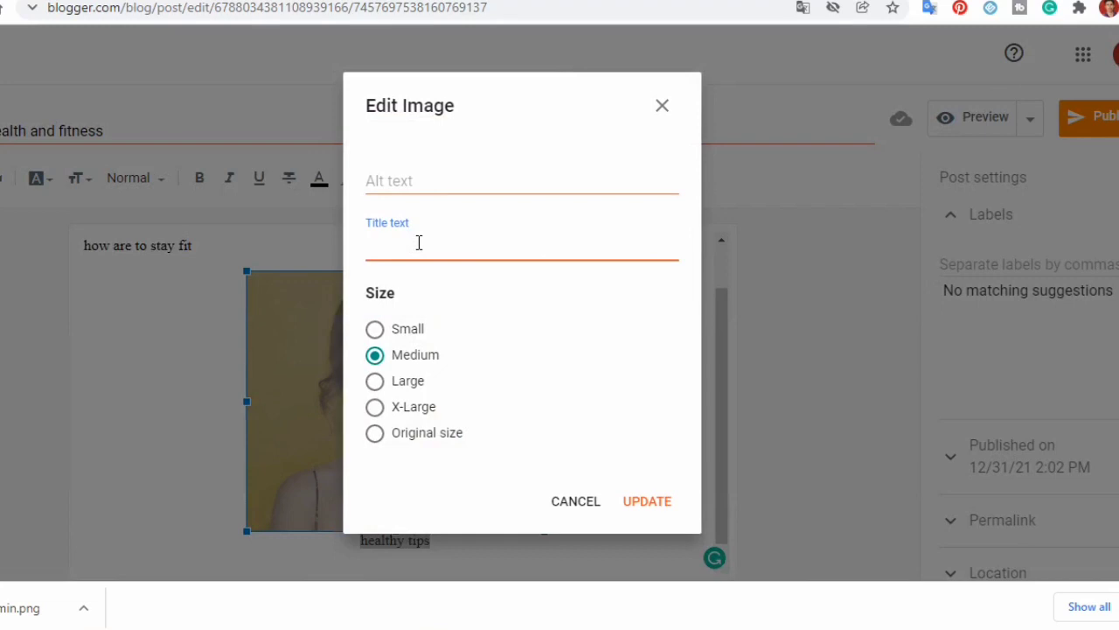
{"action": "type", "text": "heal"}
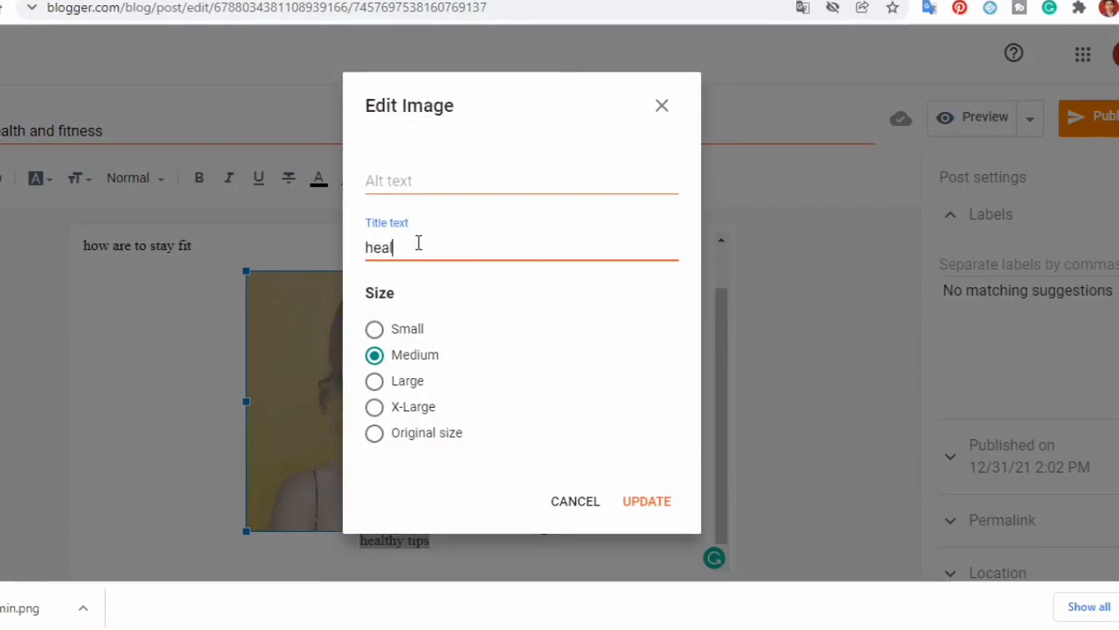
{"action": "type", "text": "th "}
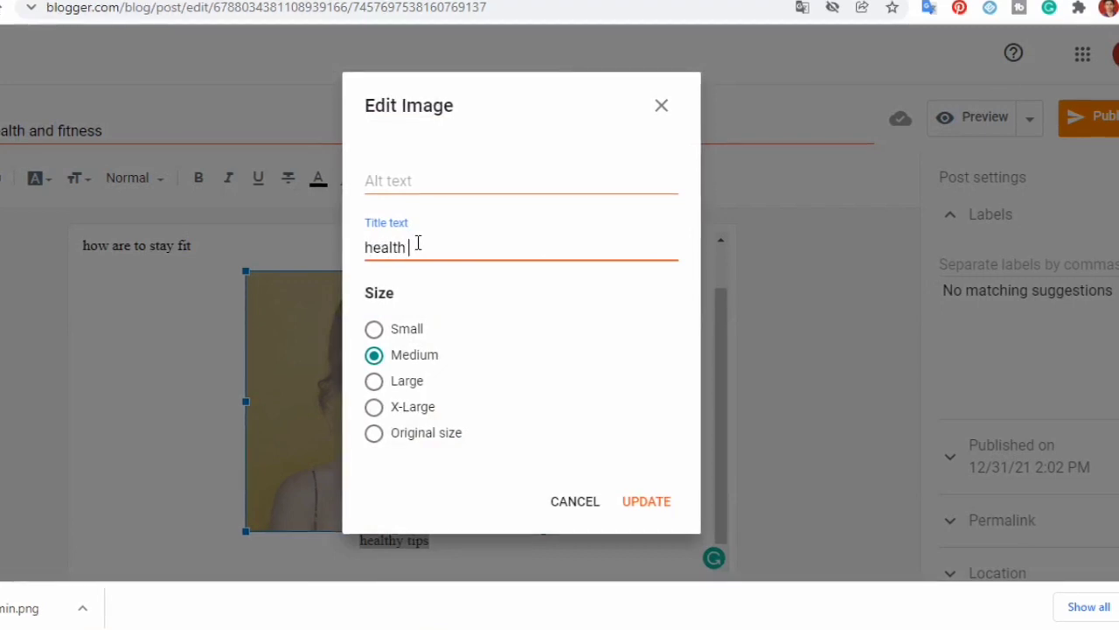
{"action": "type", "text": "tips"}
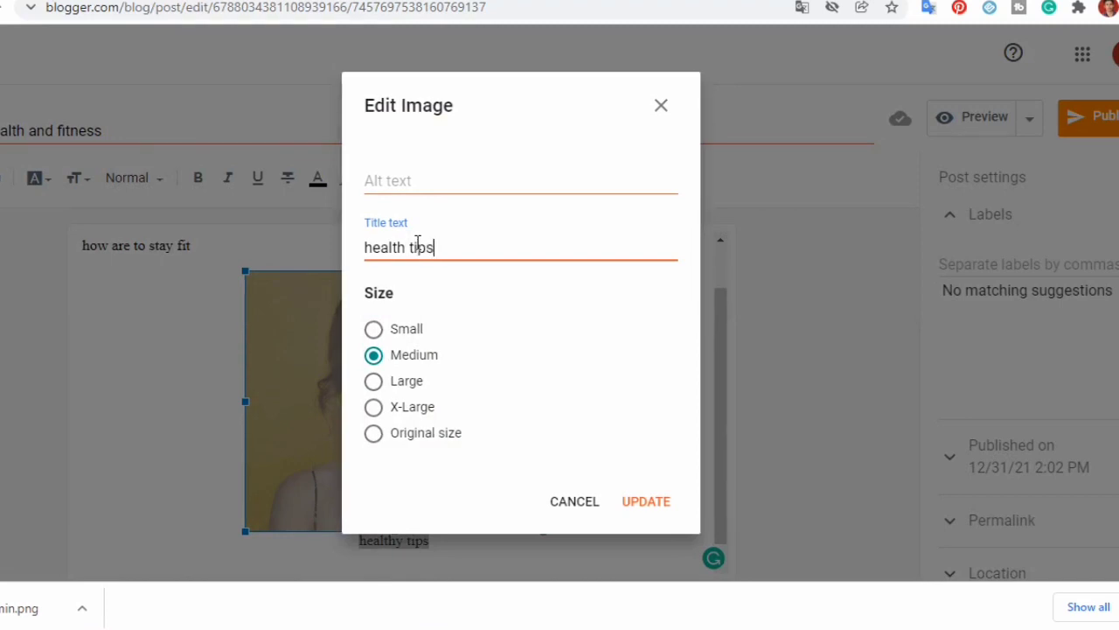
{"action": "left_click", "coordinate": [420, 181]}
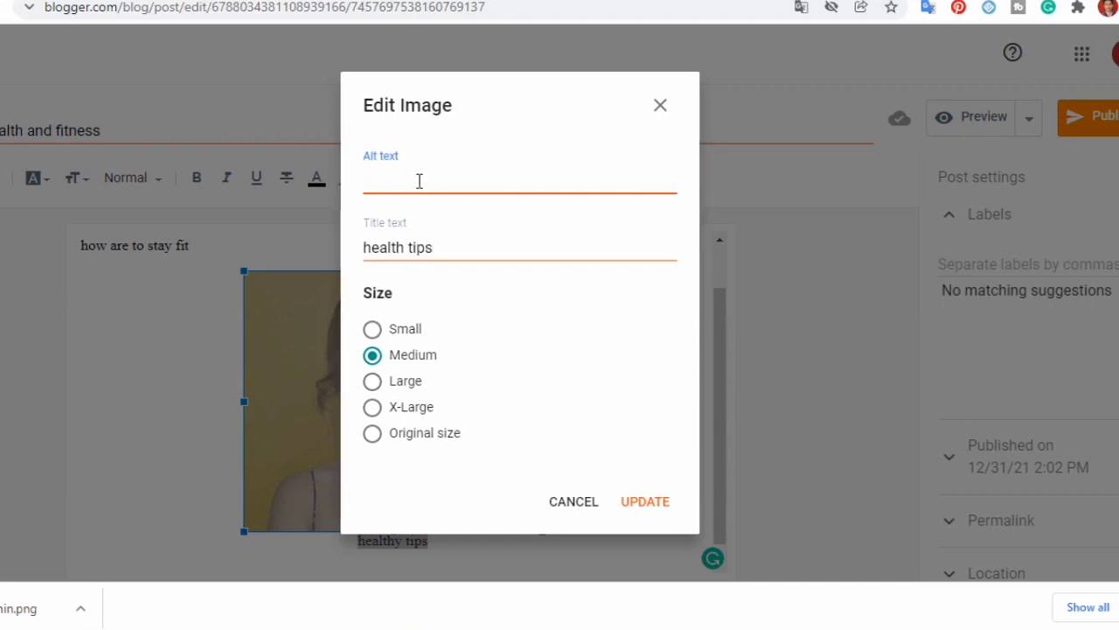
{"action": "type", "text": "health"}
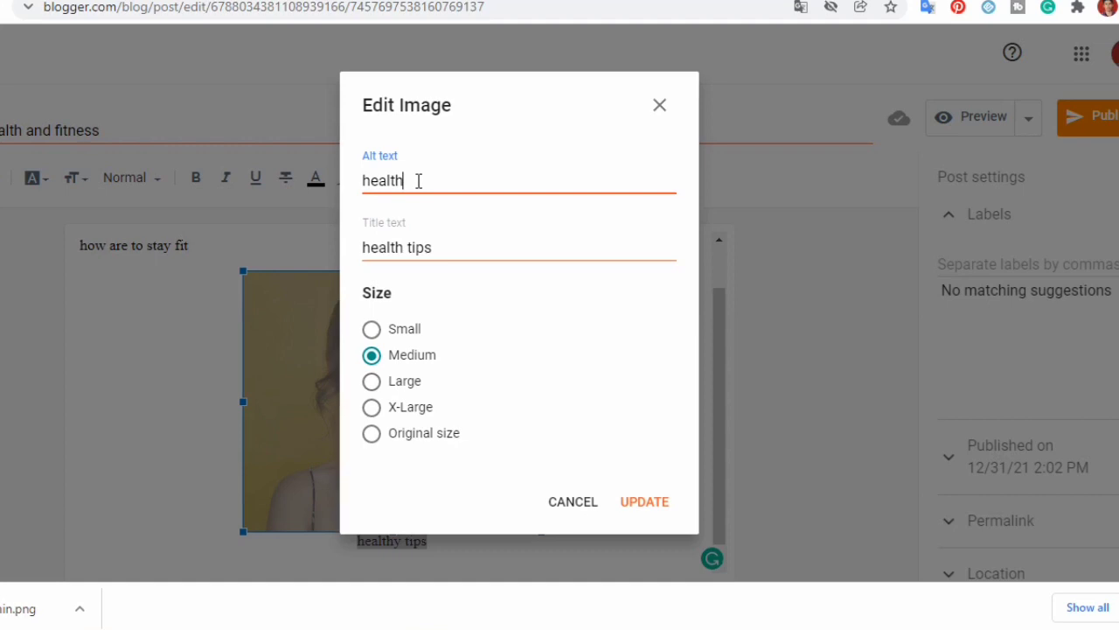
{"action": "type", "text": " tips"}
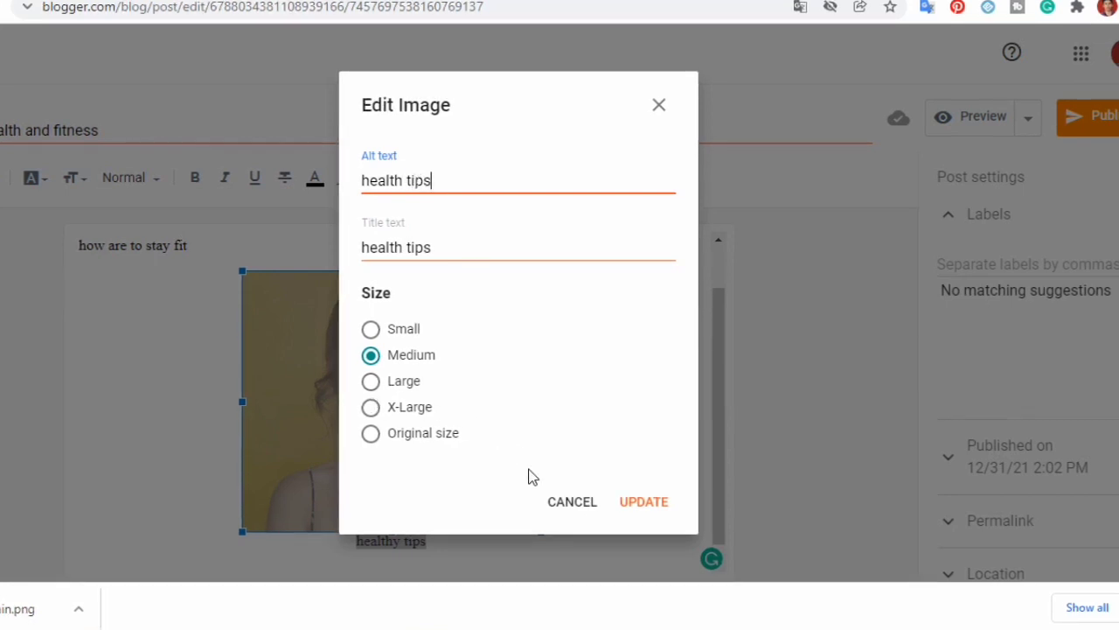
{"action": "left_click", "coordinate": [641, 510]}
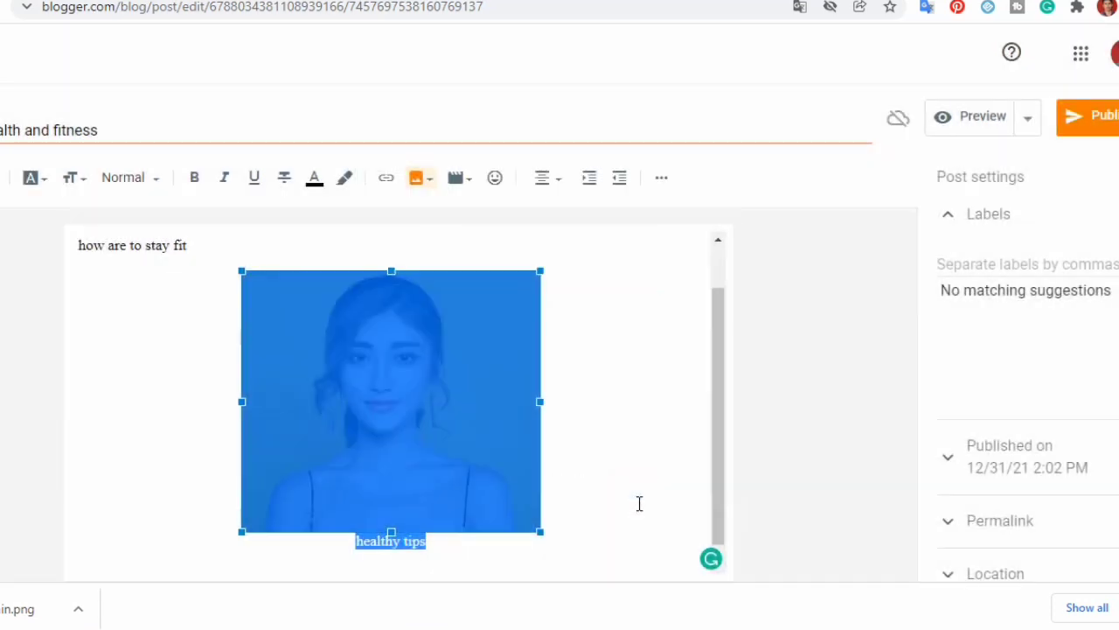
{"action": "left_click", "coordinate": [620, 380]}
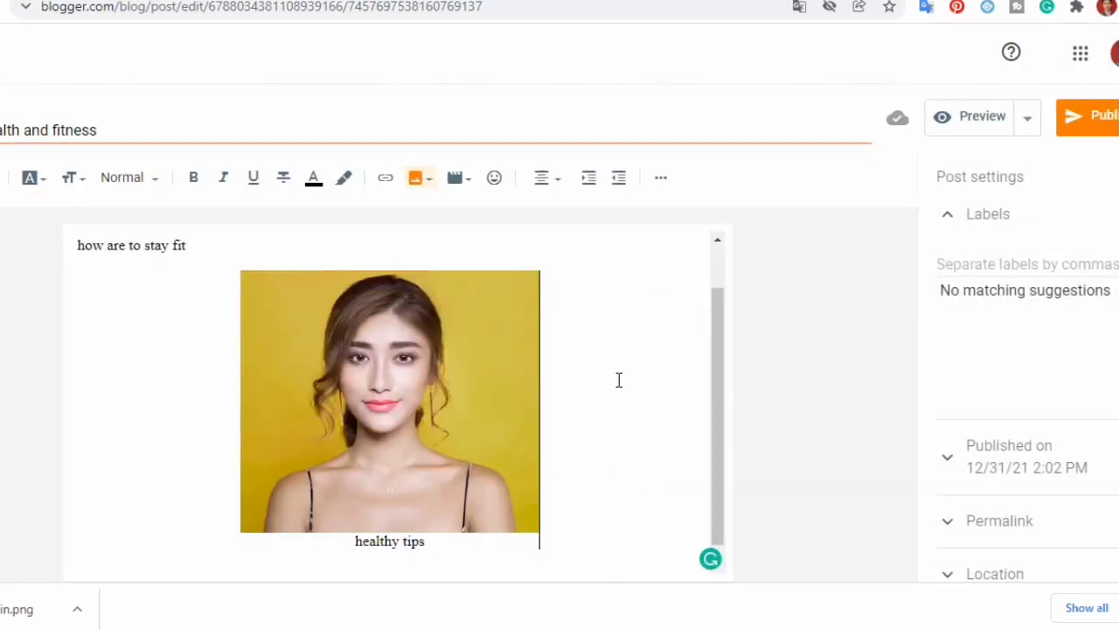
- Add the label "health-tips" to the post and collapse the label settings
{"action": "left_click", "coordinate": [974, 262]}
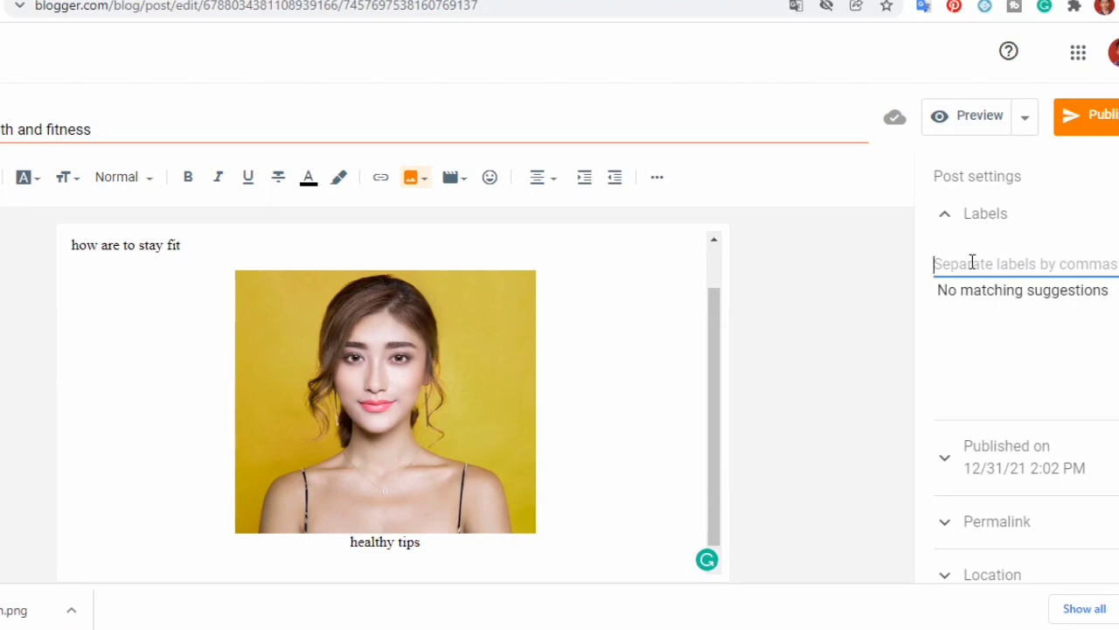
{"action": "type", "text": "he"}
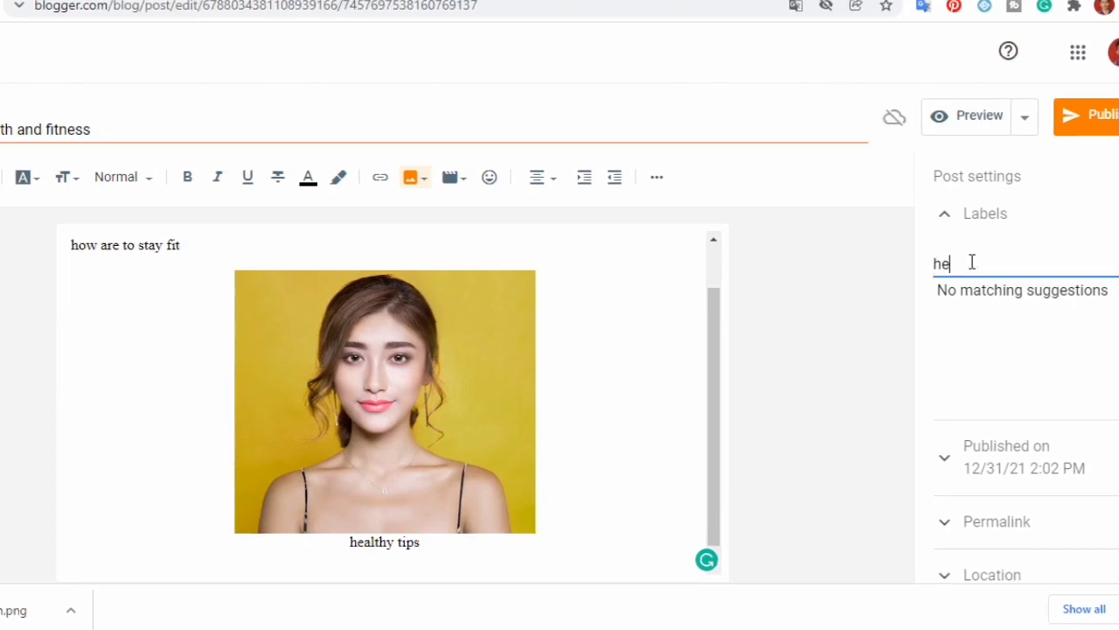
{"action": "type", "text": "alth"}
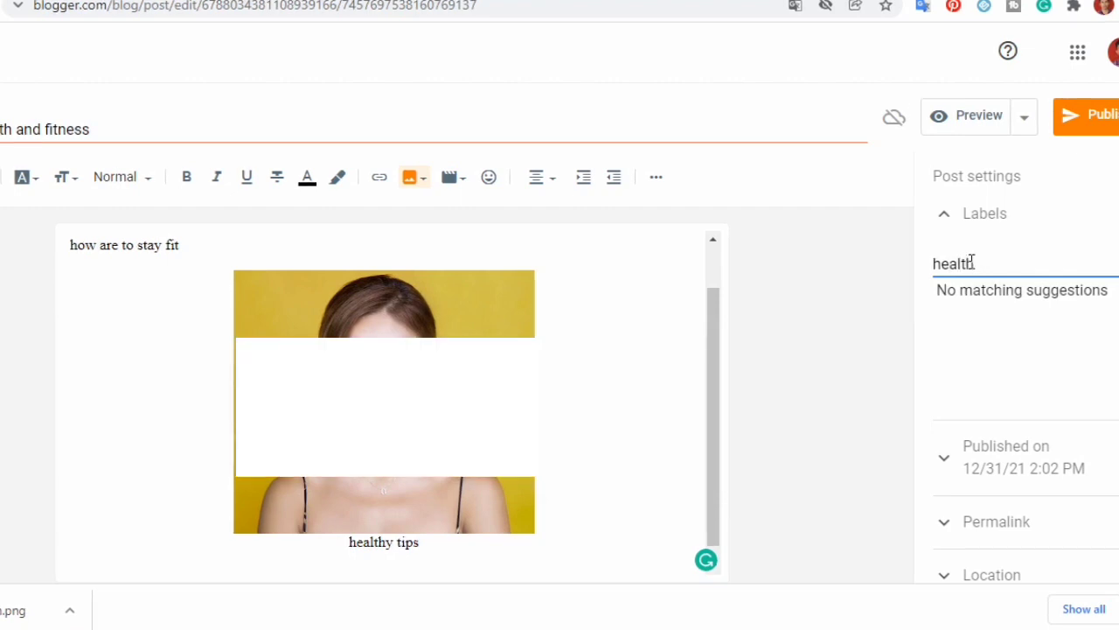
{"action": "type", "text": "-"}
{"action": "type", "text": "t"}
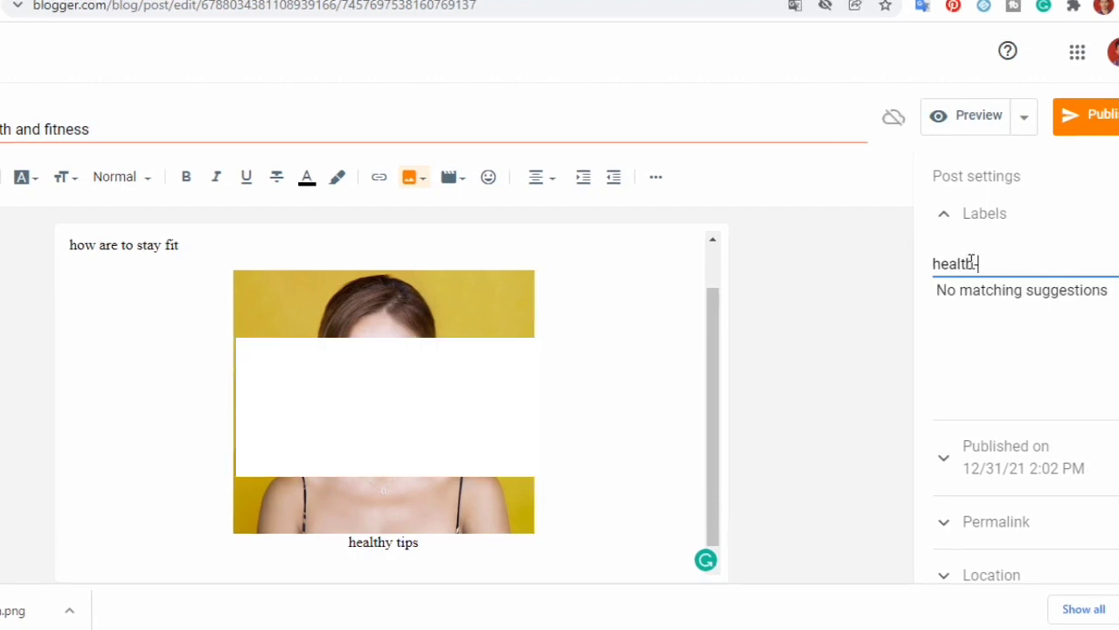
{"action": "type", "text": "ips"}
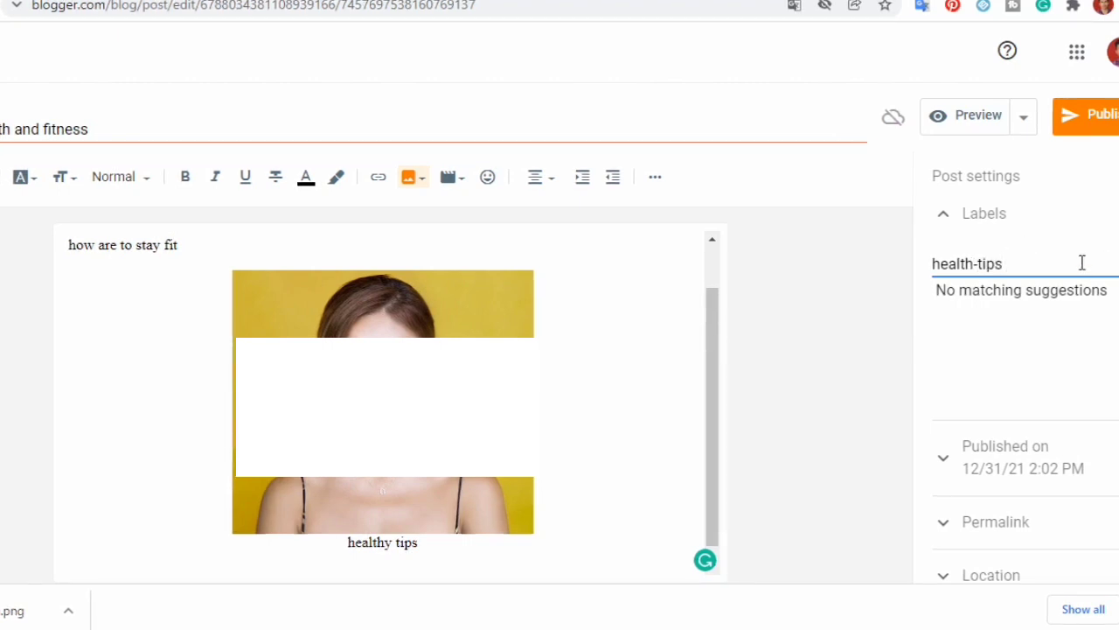
{"action": "left_click", "coordinate": [947, 218]}
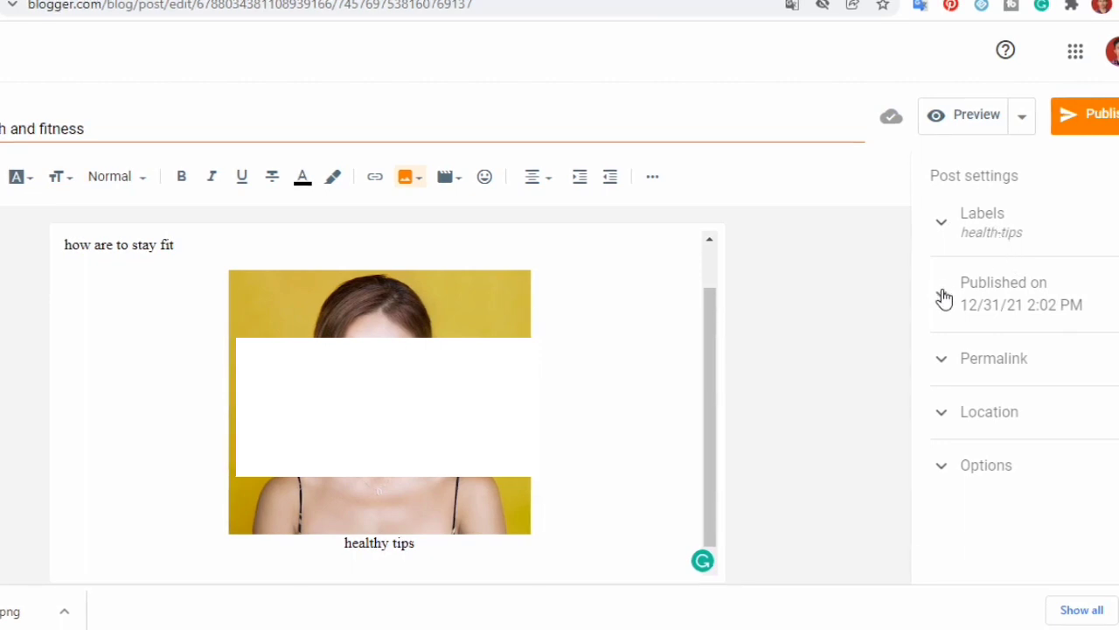
- Set a custom permalink "healthy-tips" for the post and collapse the permalink settings
{"action": "left_click", "coordinate": [943, 362]}
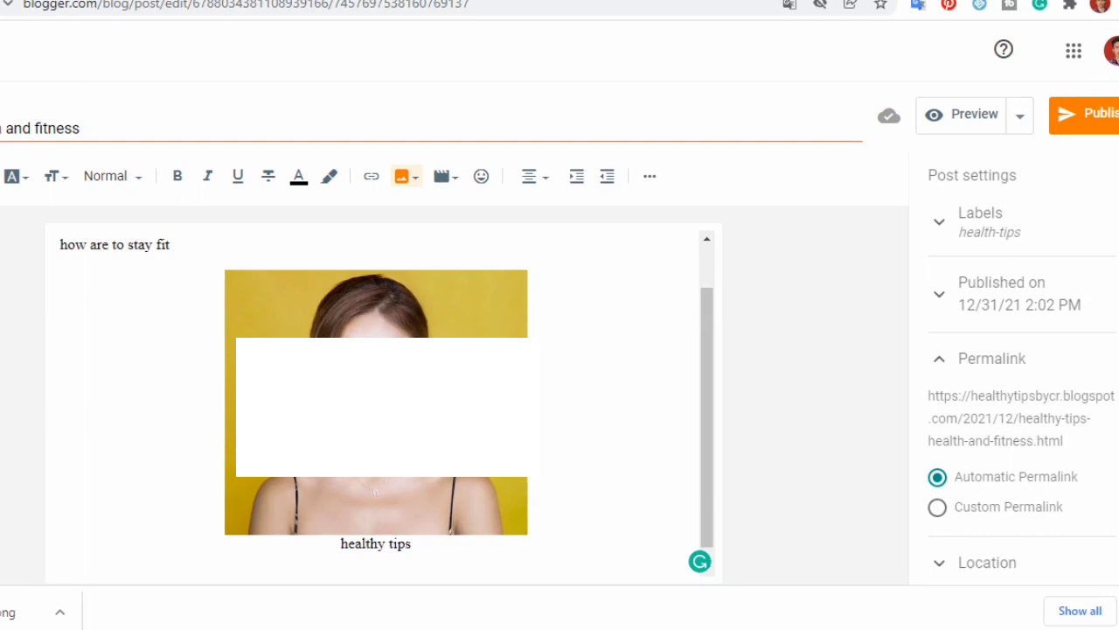
{"action": "scroll", "coordinate": [1015, 367], "scroll_direction": "down", "scroll_amount": 1}
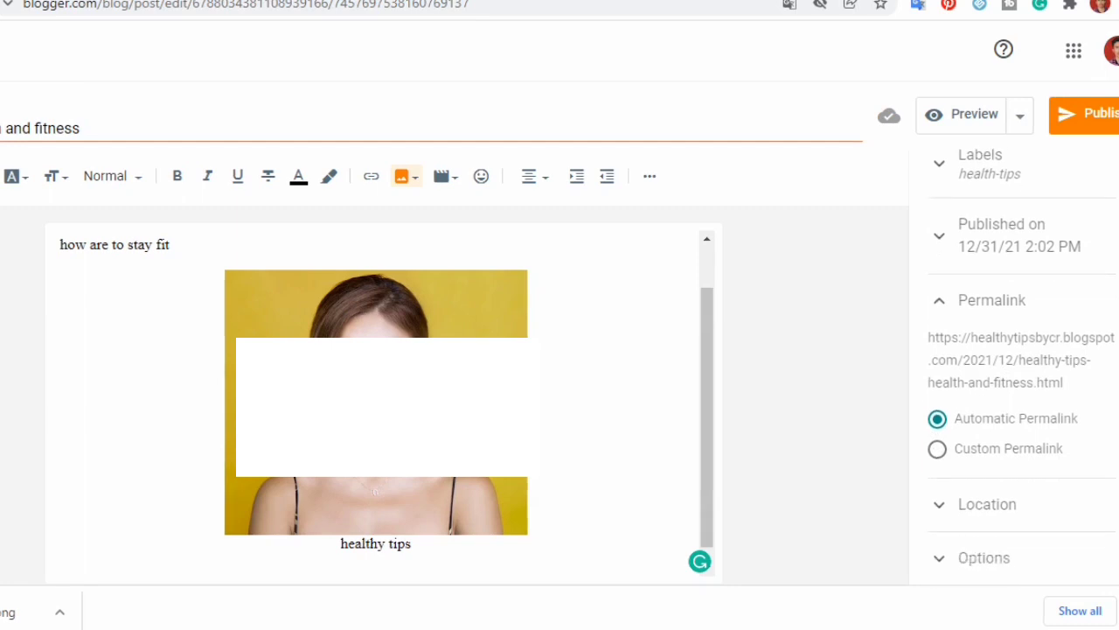
{"action": "left_click", "coordinate": [939, 450]}
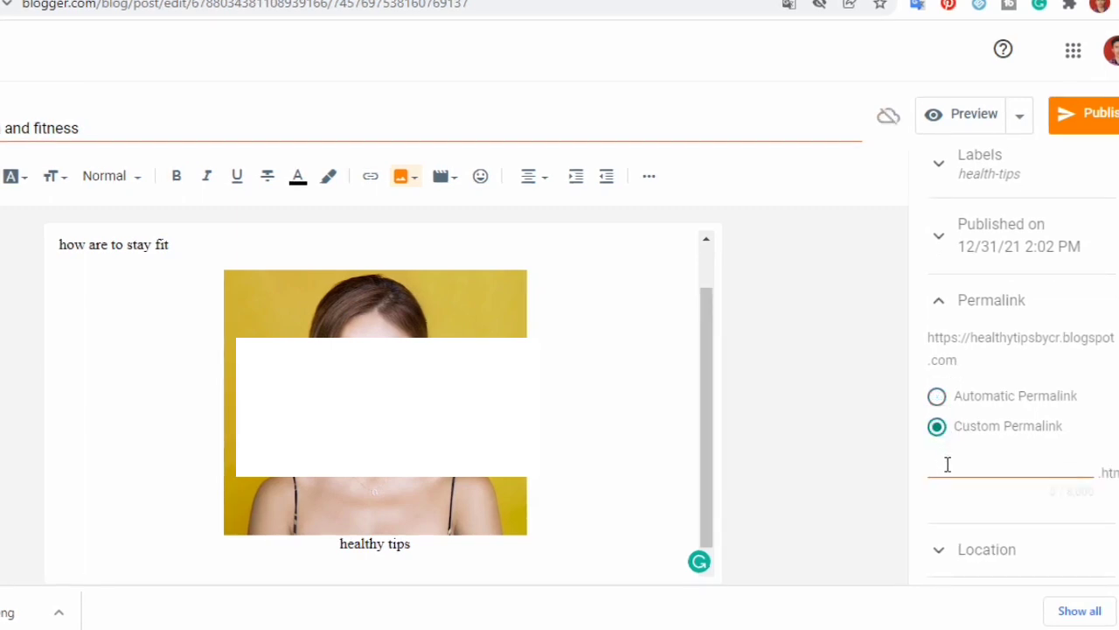
{"action": "left_click", "coordinate": [948, 464]}
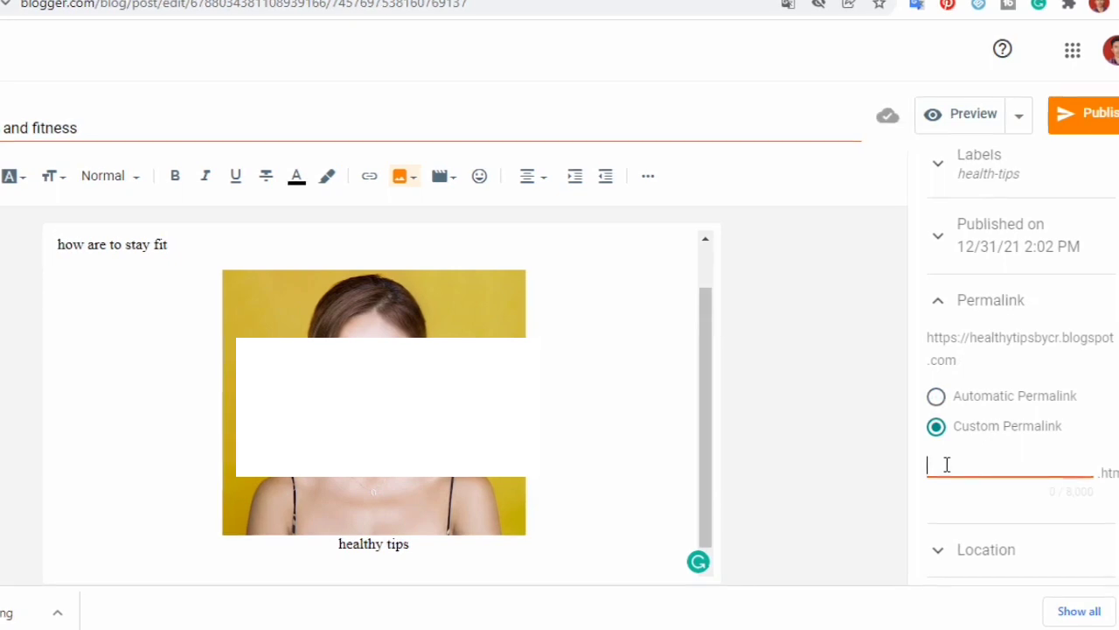
{"action": "type", "text": "a"}
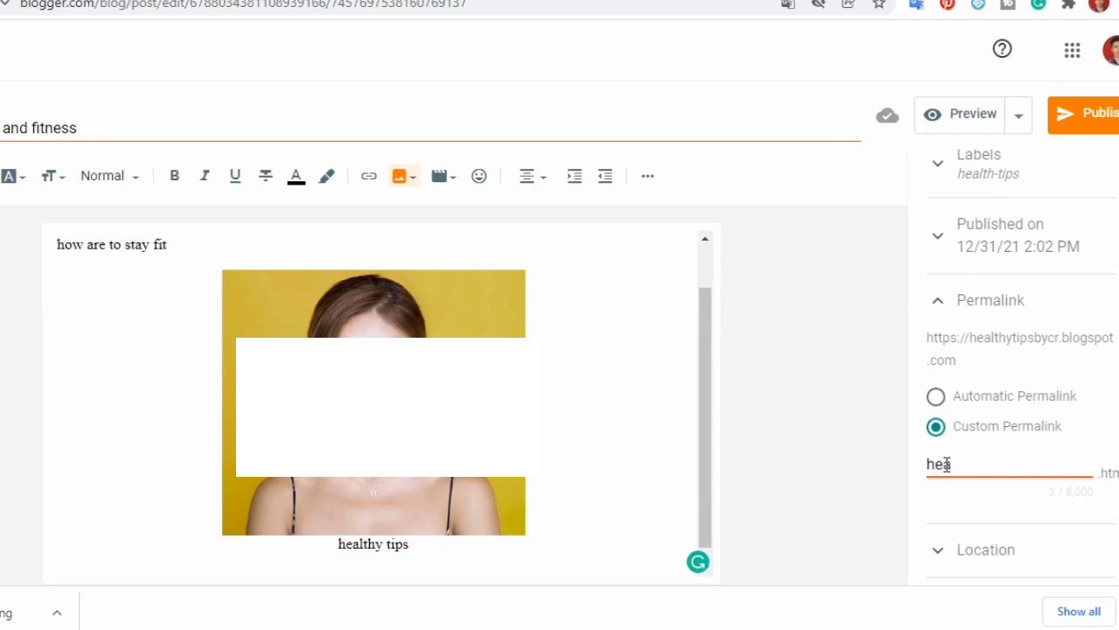
{"action": "type", "text": "lthy-"}
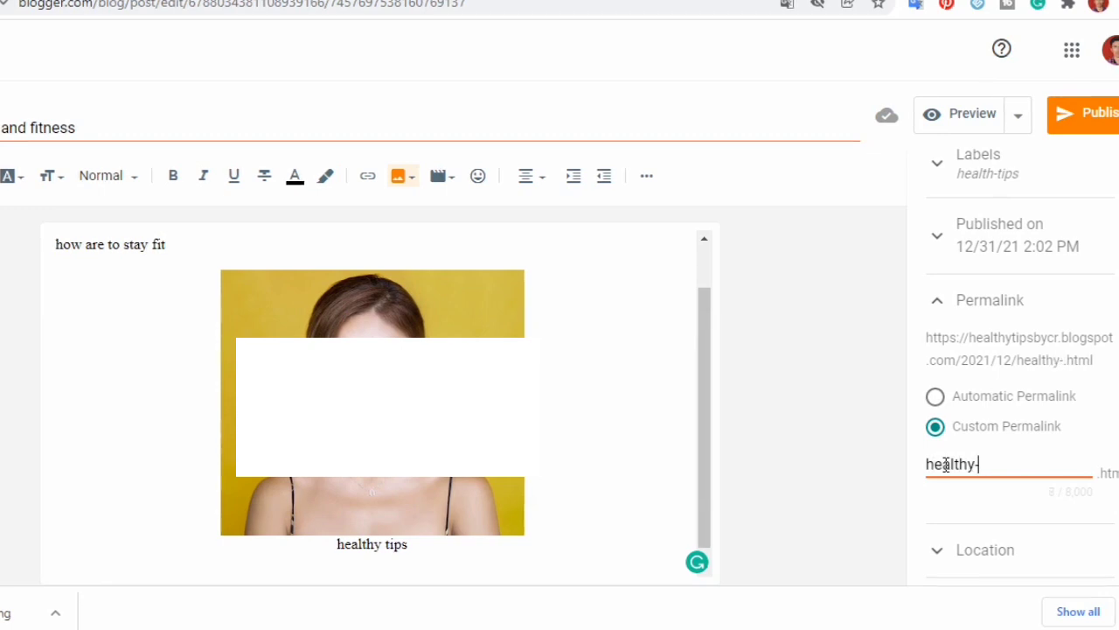
{"action": "type", "text": "tips"}
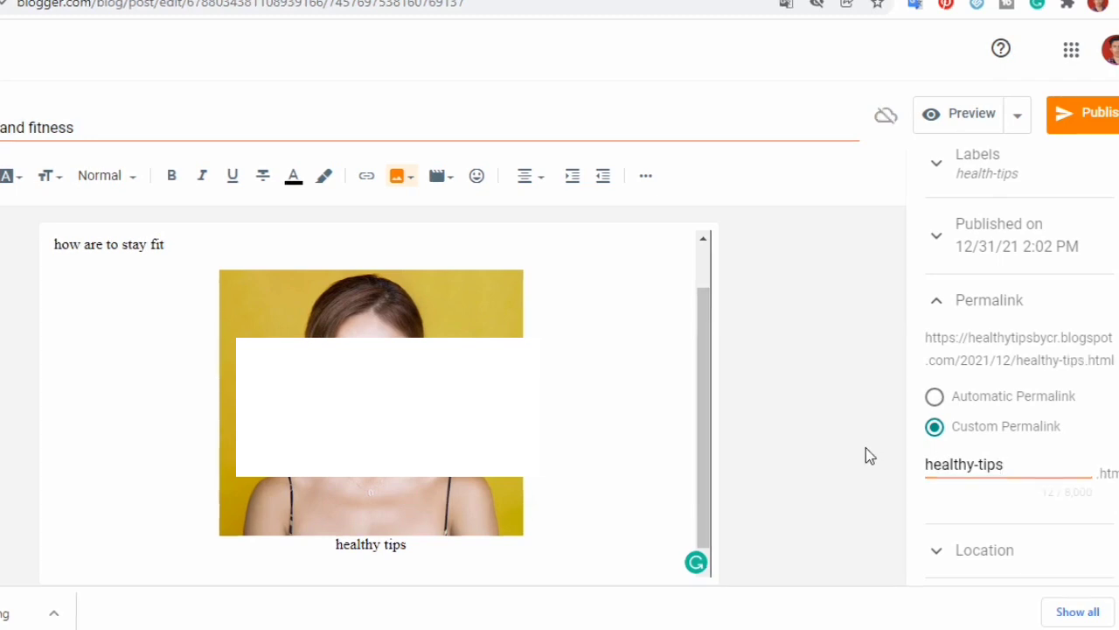
{"action": "left_click", "coordinate": [936, 302]}
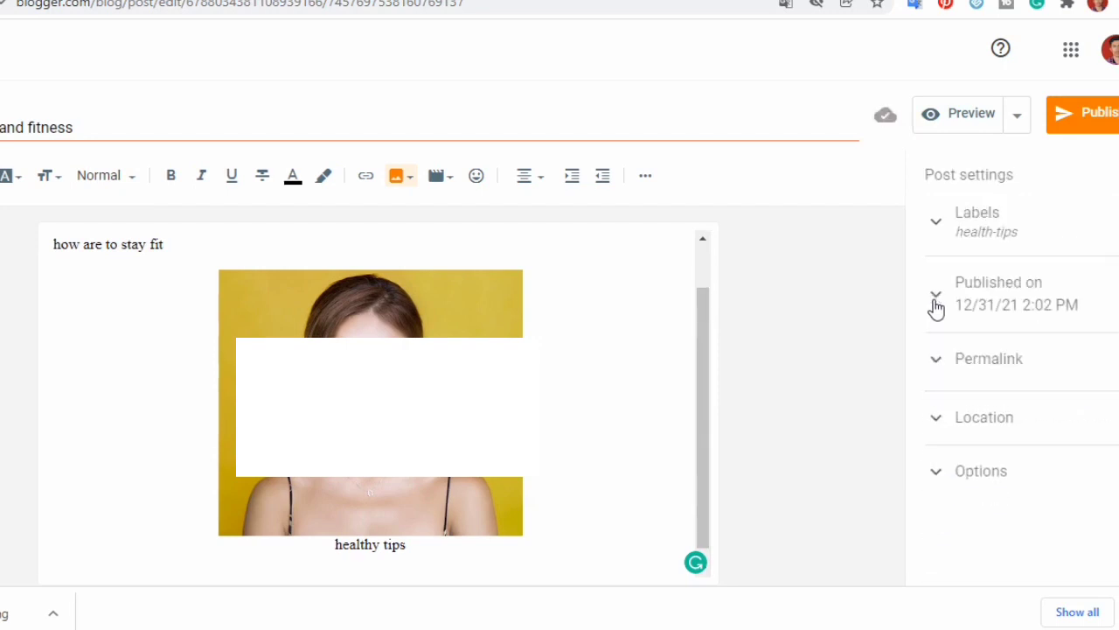
- Set the post's location to India by searching for "india", and collapse the location settings
{"action": "left_click", "coordinate": [937, 420]}
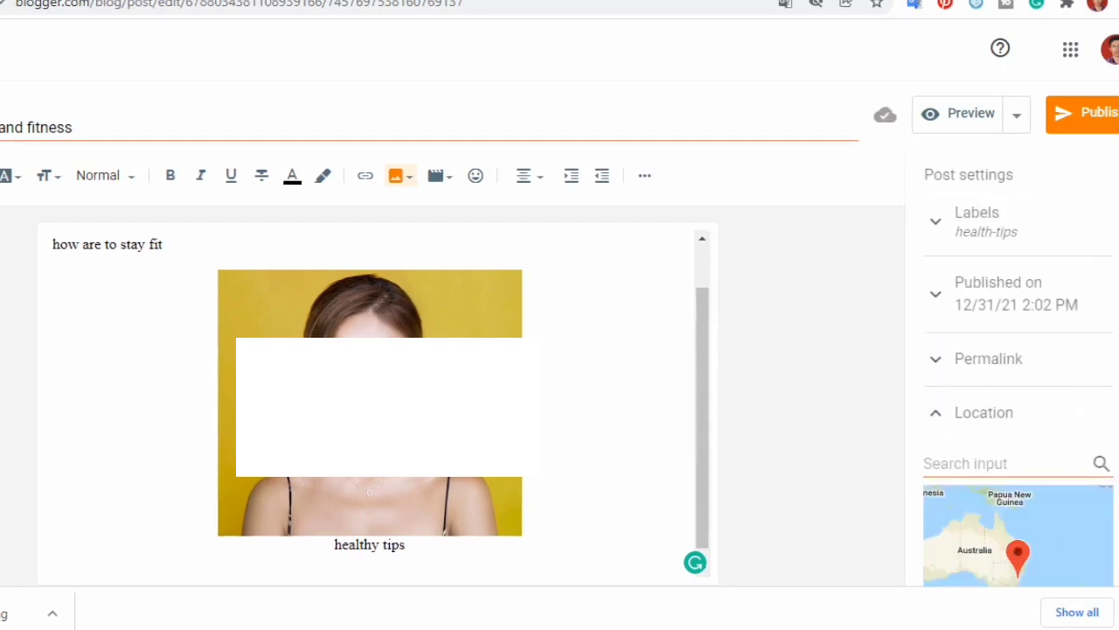
{"action": "scroll", "coordinate": [1018, 420], "scroll_direction": "down", "scroll_amount": 3}
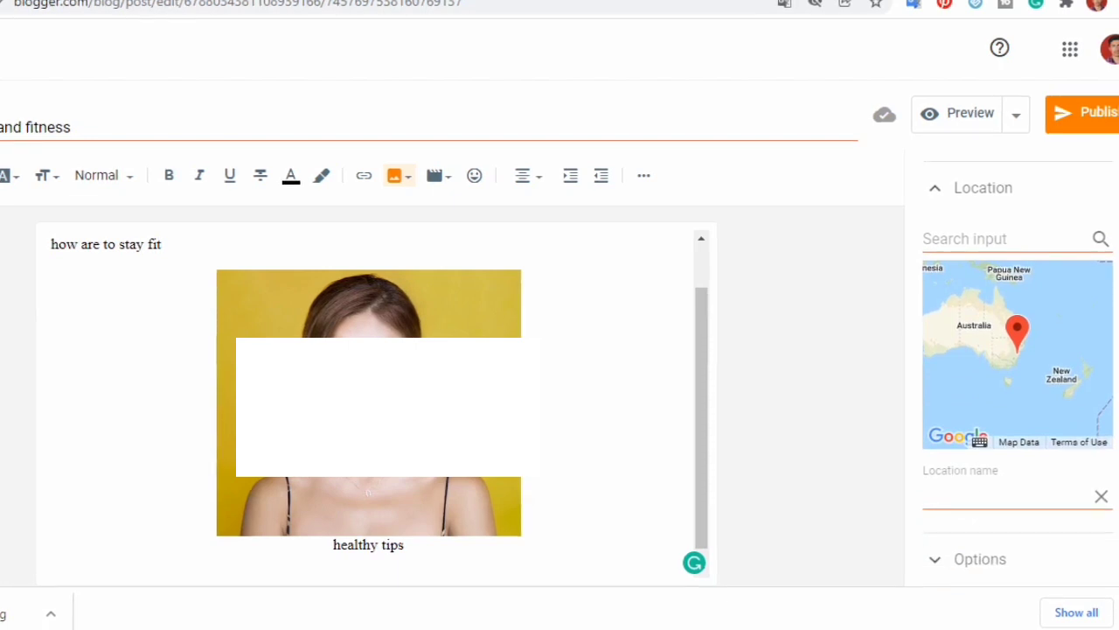
{"action": "left_click", "coordinate": [1032, 238]}
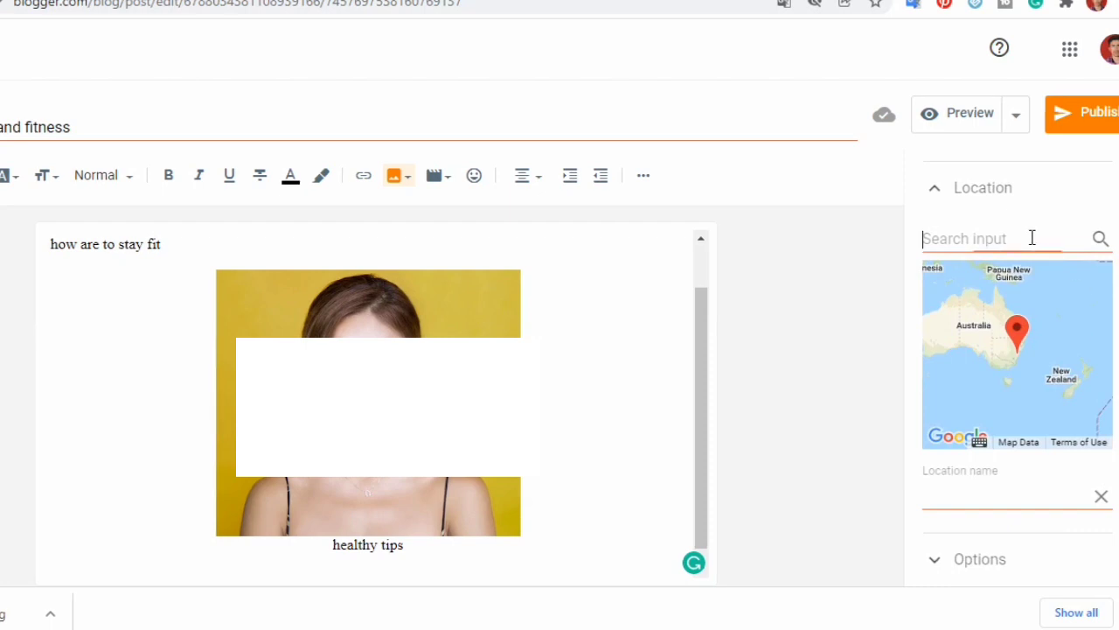
{"action": "type", "text": "in"}
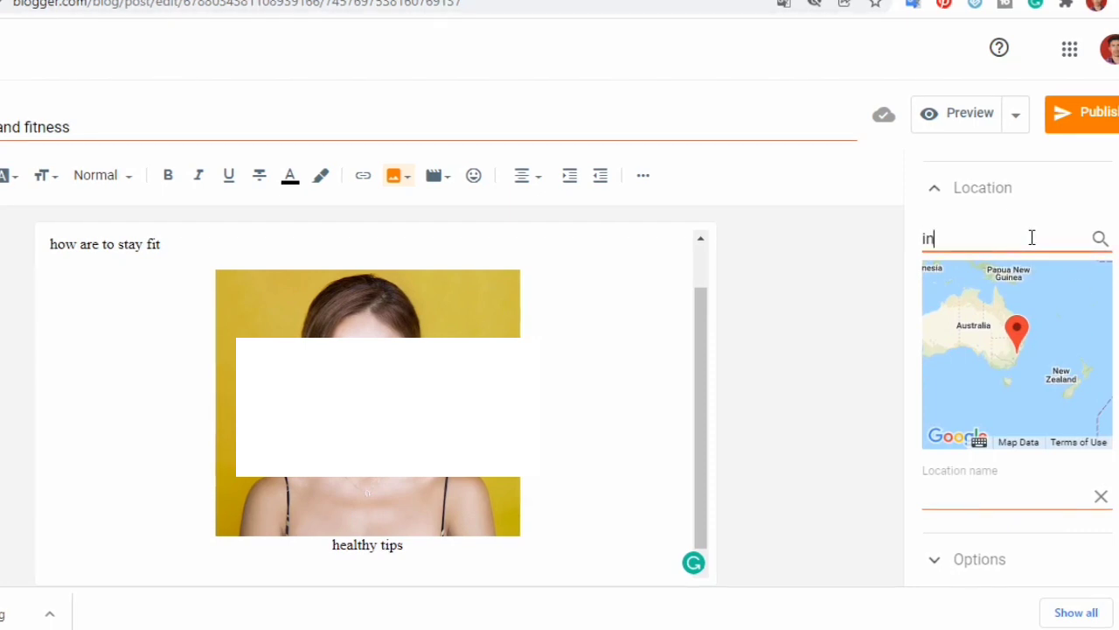
{"action": "type", "text": "dia"}
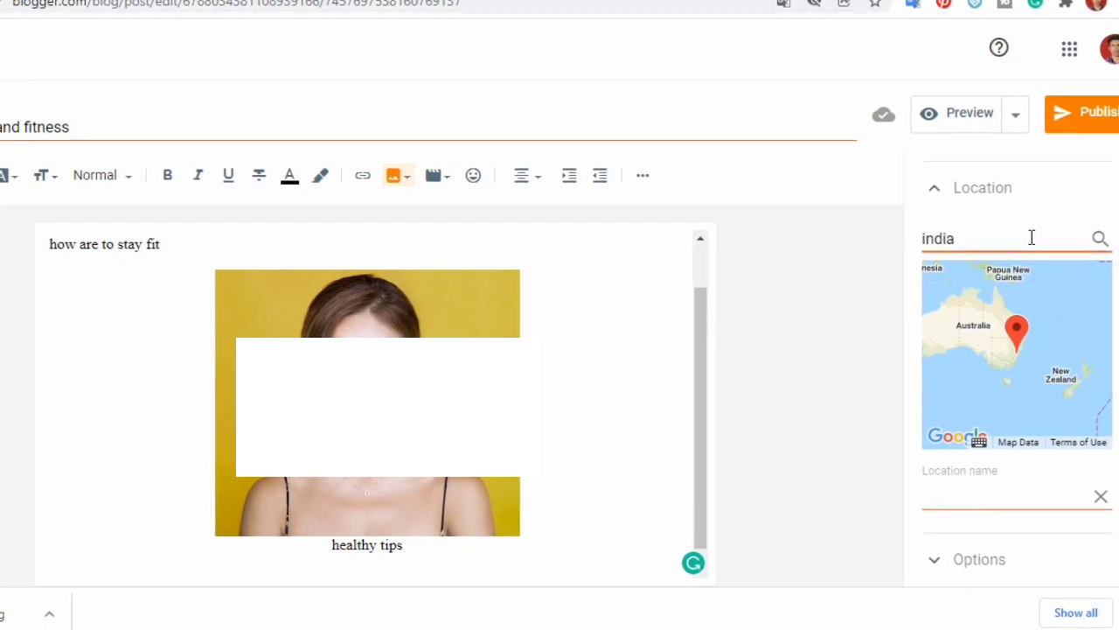
{"action": "key", "text": "Return"}
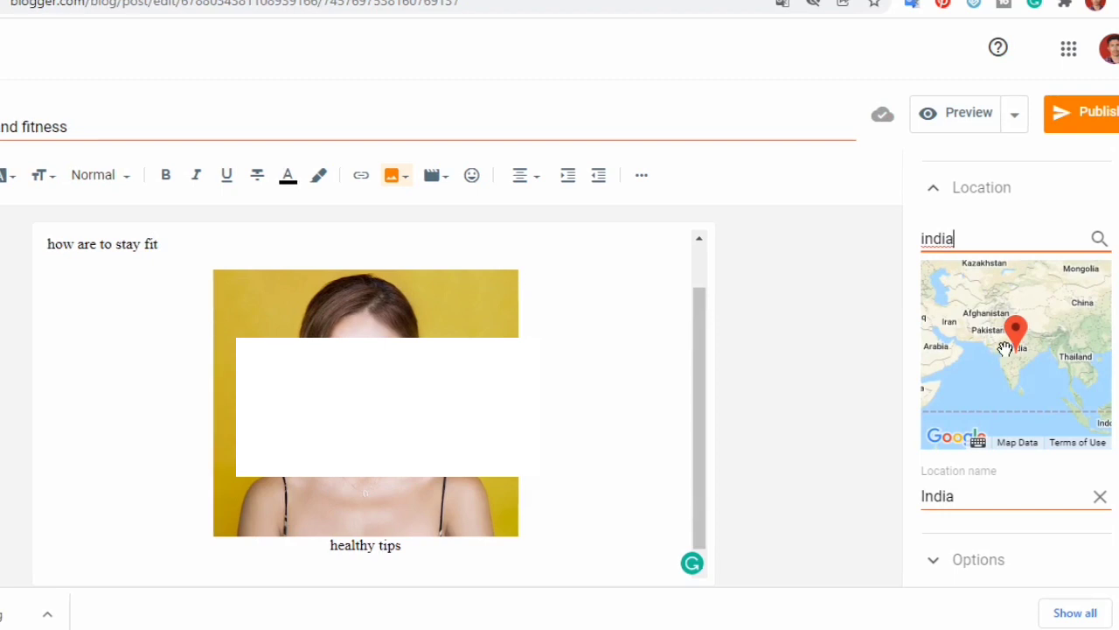
{"action": "left_click", "coordinate": [935, 197]}
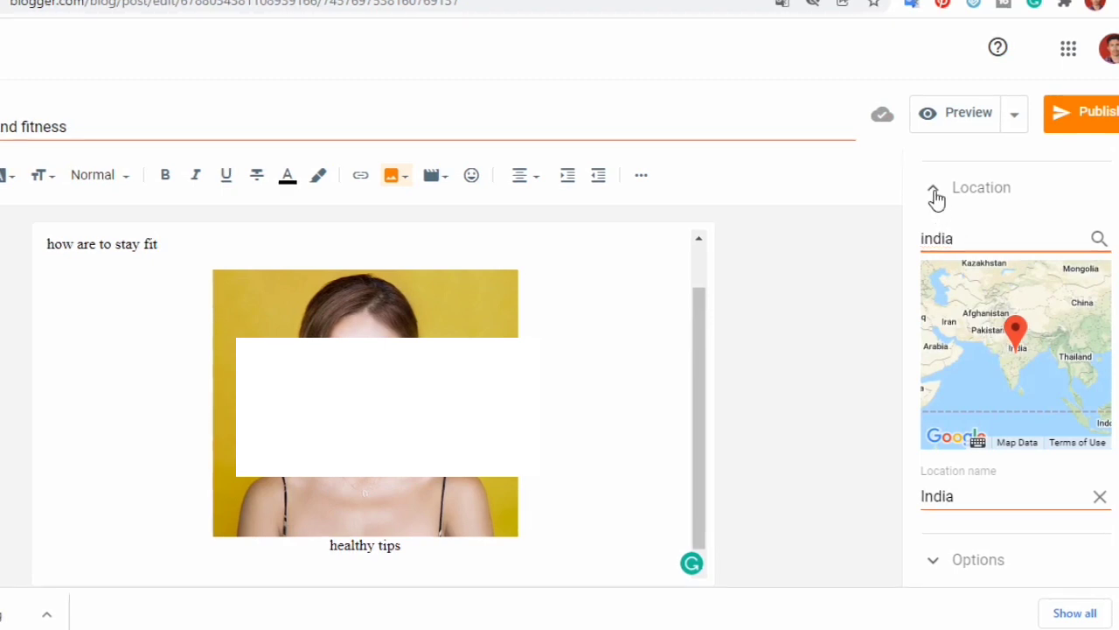
{"action": "left_click", "coordinate": [936, 198]}
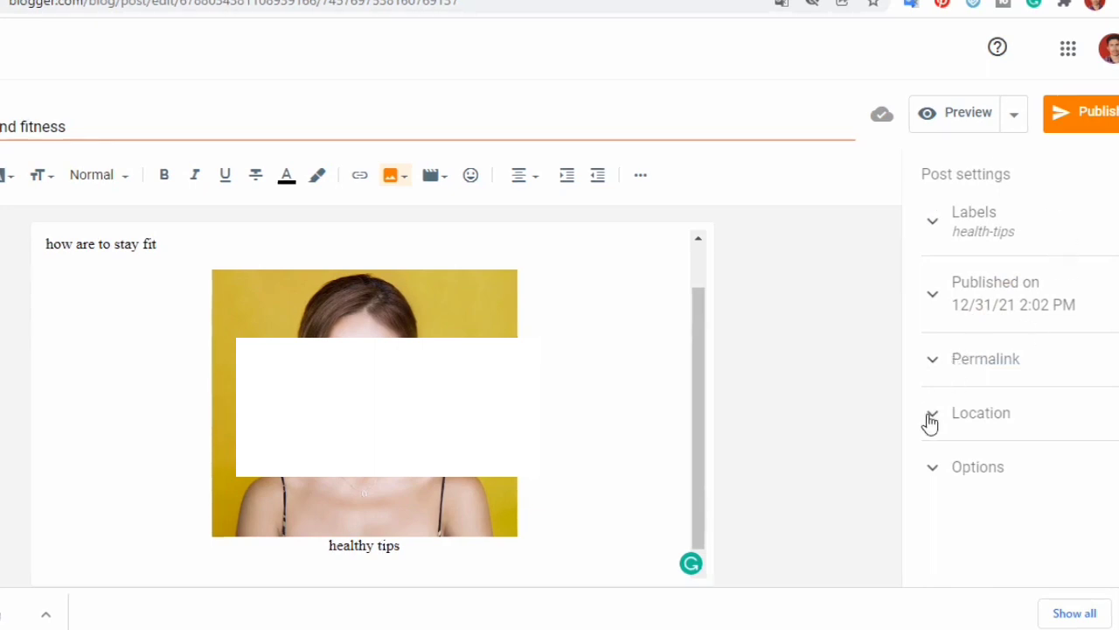
- Examine the post's reader comment options and the available sources for inserting a video
{"action": "left_click", "coordinate": [933, 470]}
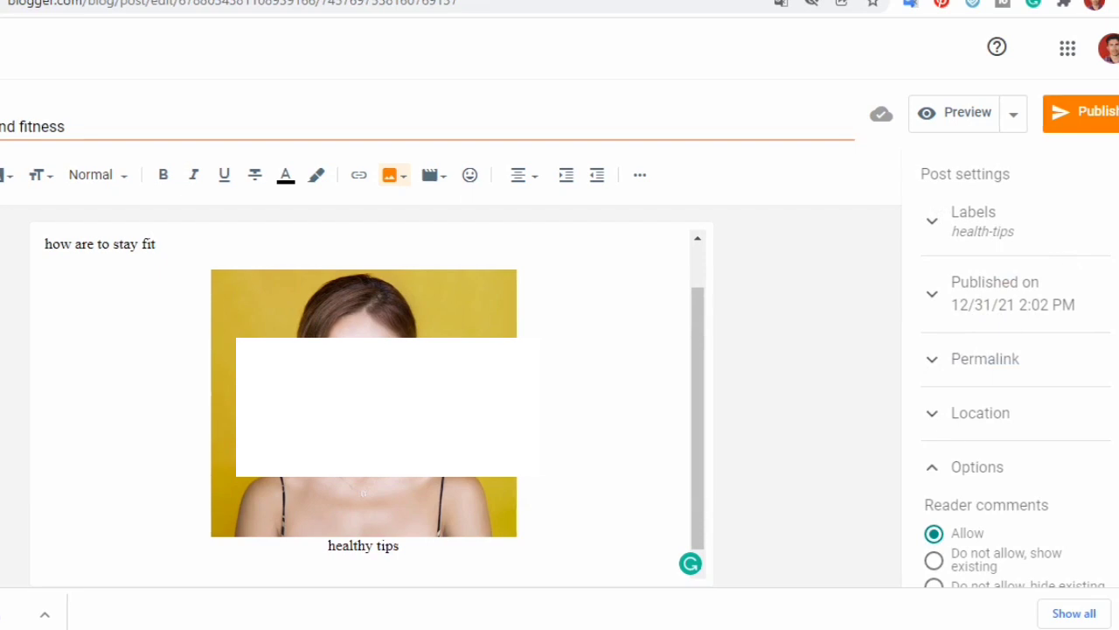
{"action": "scroll", "coordinate": [1014, 393], "scroll_direction": "down", "scroll_amount": 1}
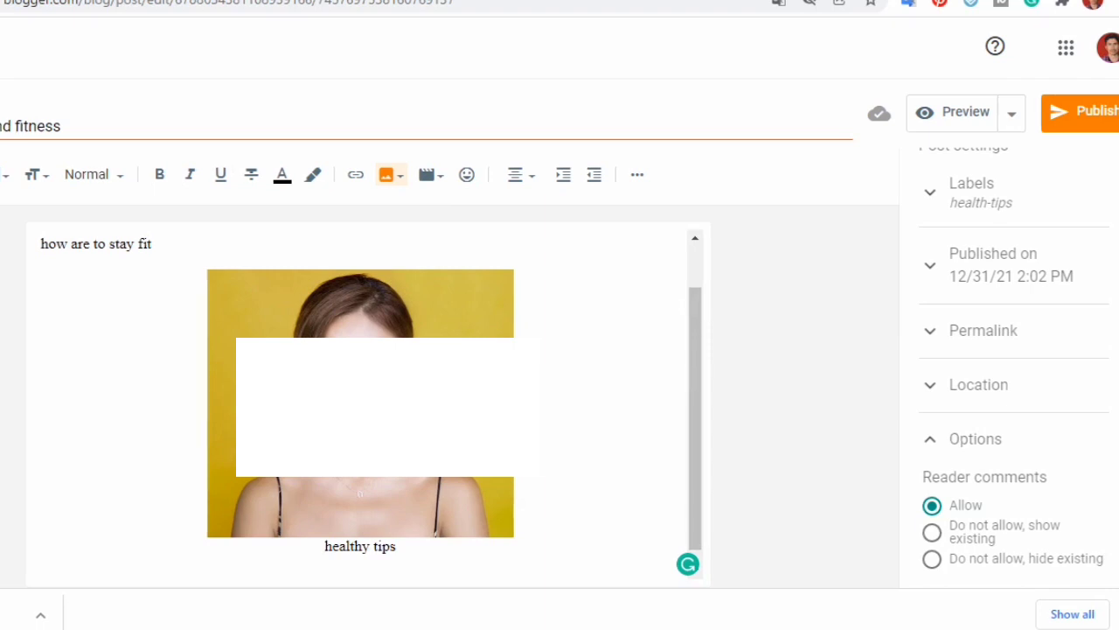
{"action": "left_click", "coordinate": [432, 184]}
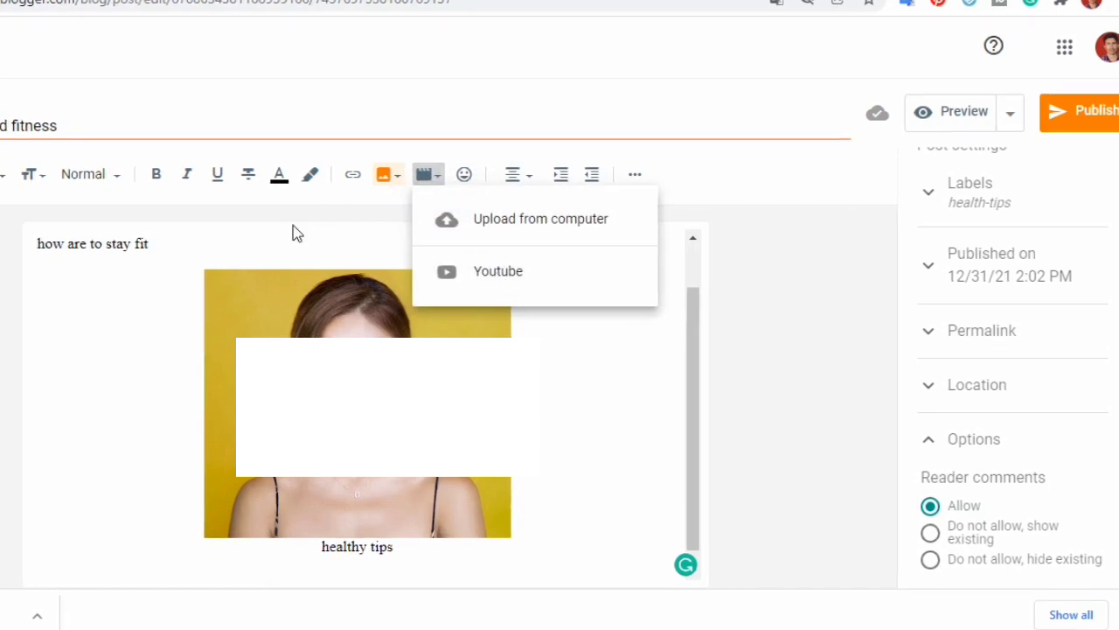
- Leave the post editor and open the blog's settings page
{"action": "left_click", "coordinate": [116, 301]}
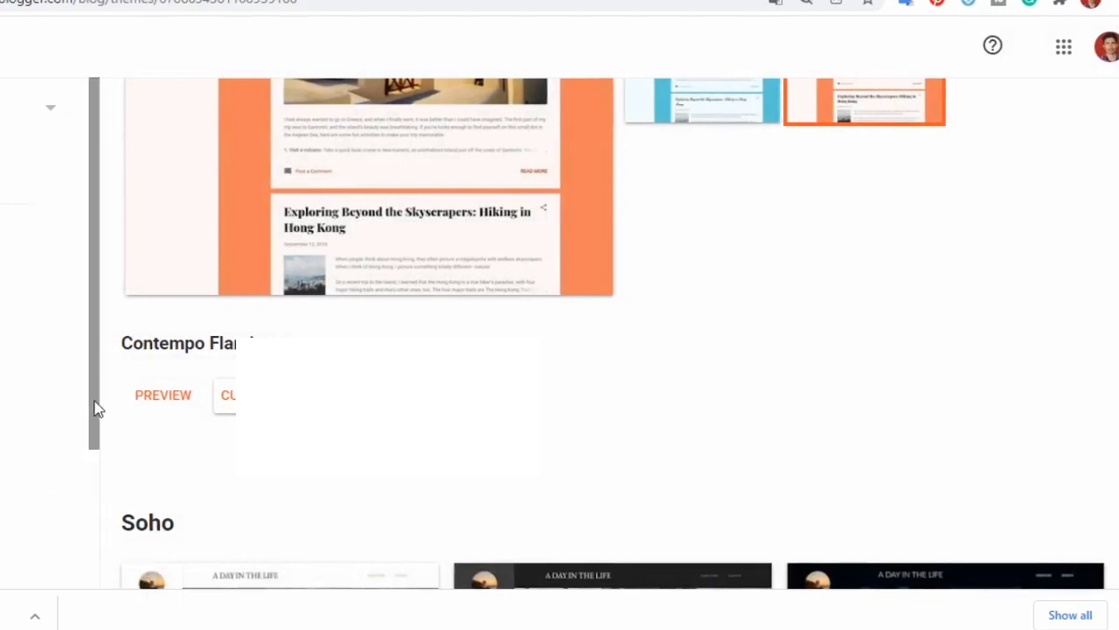
{"action": "left_click_drag", "start_coordinate": [95, 407], "coordinate": [85, 531]}
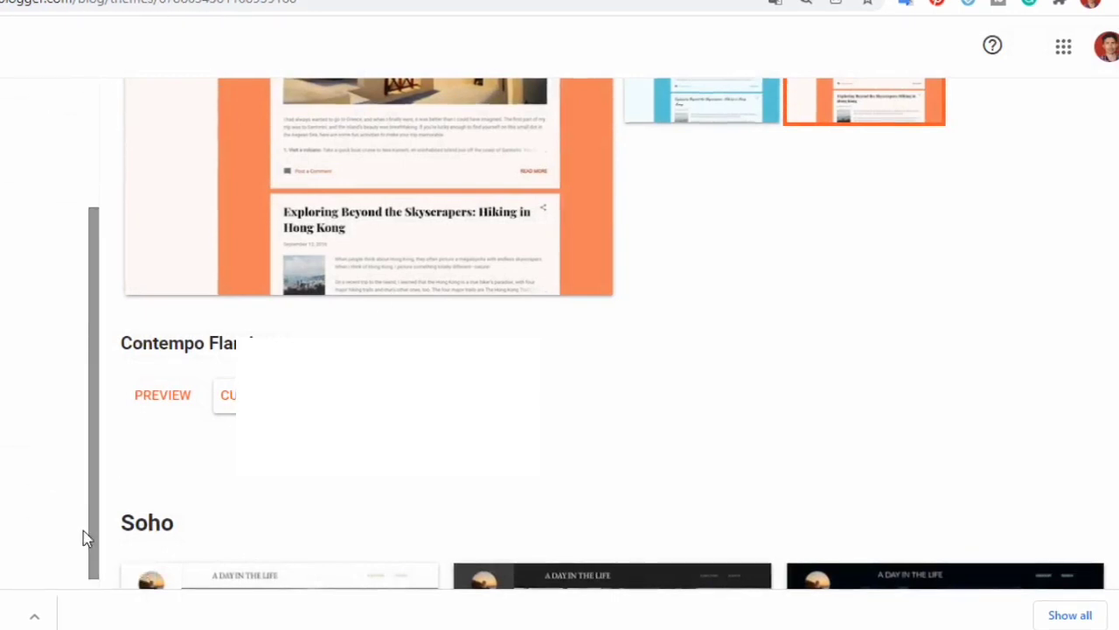
{"action": "left_click", "coordinate": [29, 376]}
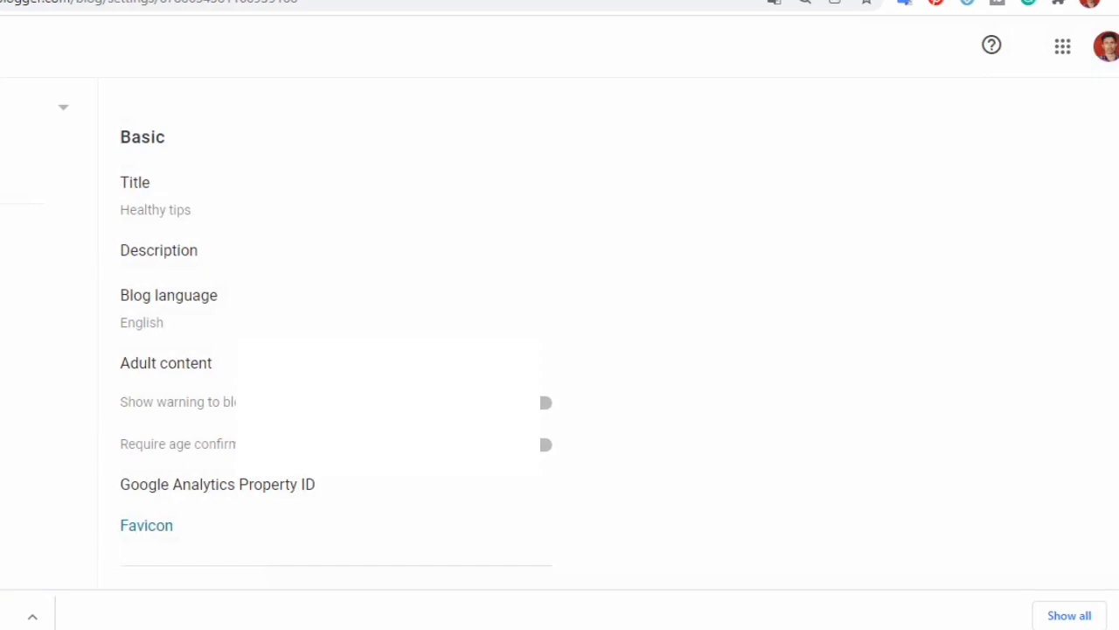
- Look through the blog settings from the Basic section down to Errors and redirects, and return to the Basic section
{"action": "scroll", "coordinate": [335, 341], "scroll_direction": "down", "scroll_amount": 3}
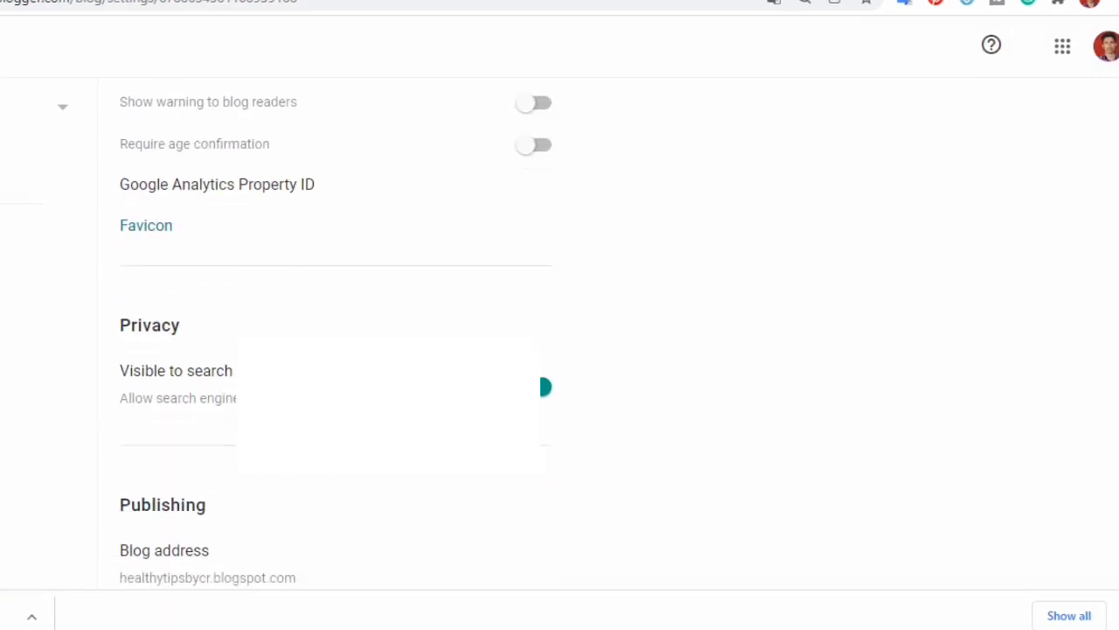
{"action": "scroll", "coordinate": [336, 342], "scroll_direction": "up", "scroll_amount": 1}
{"action": "scroll", "coordinate": [336, 341], "scroll_direction": "down", "scroll_amount": 2}
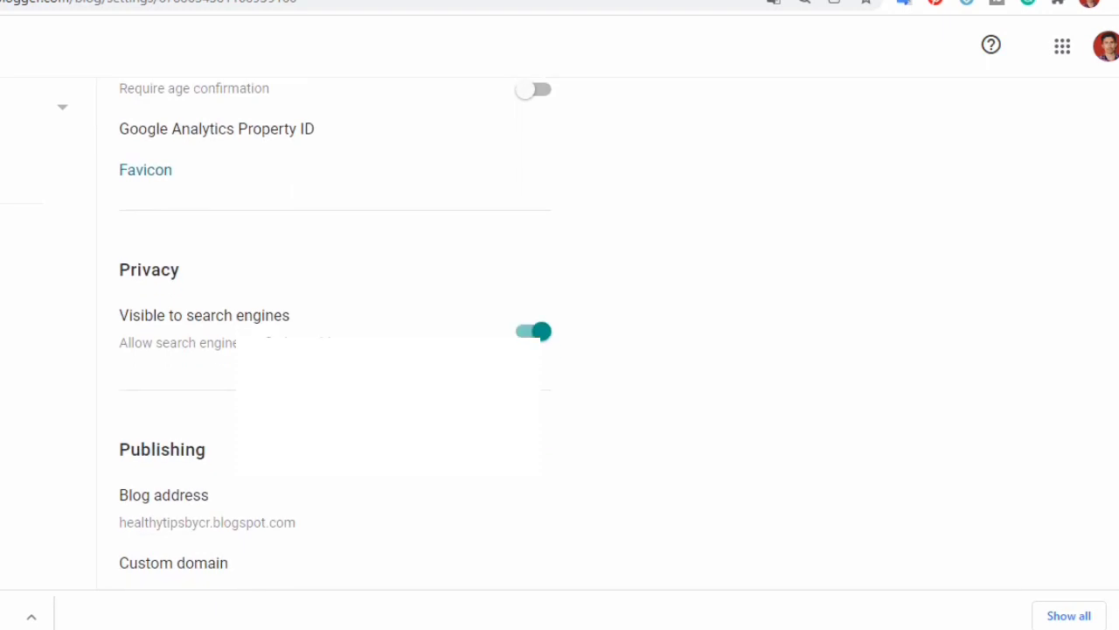
{"action": "scroll", "coordinate": [336, 319], "scroll_direction": "down", "scroll_amount": 4}
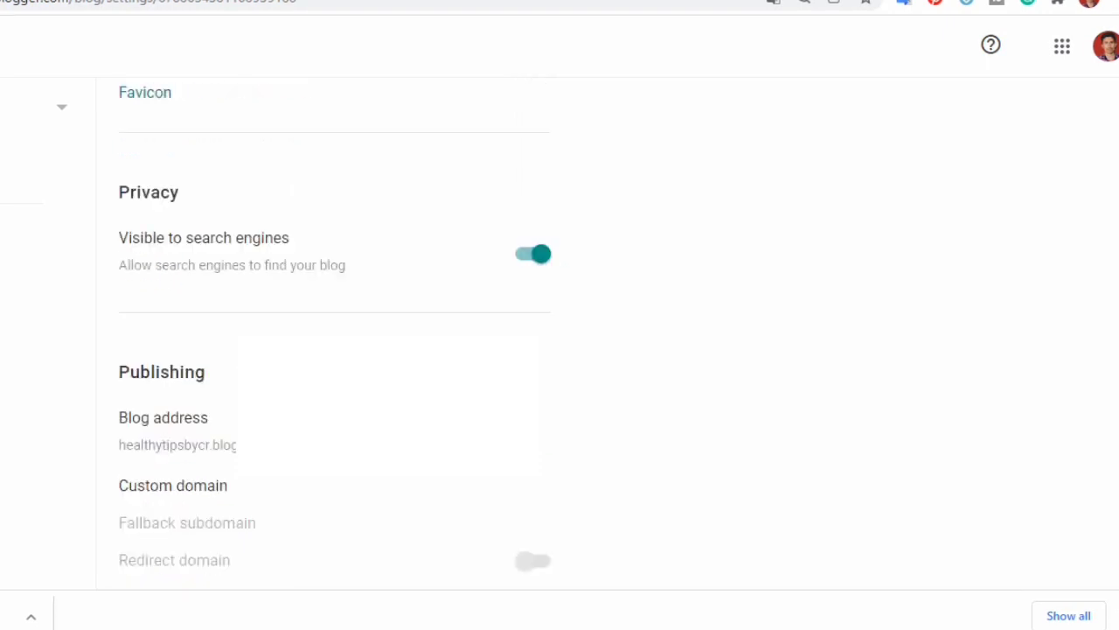
{"action": "scroll", "coordinate": [336, 334], "scroll_direction": "down", "scroll_amount": 5}
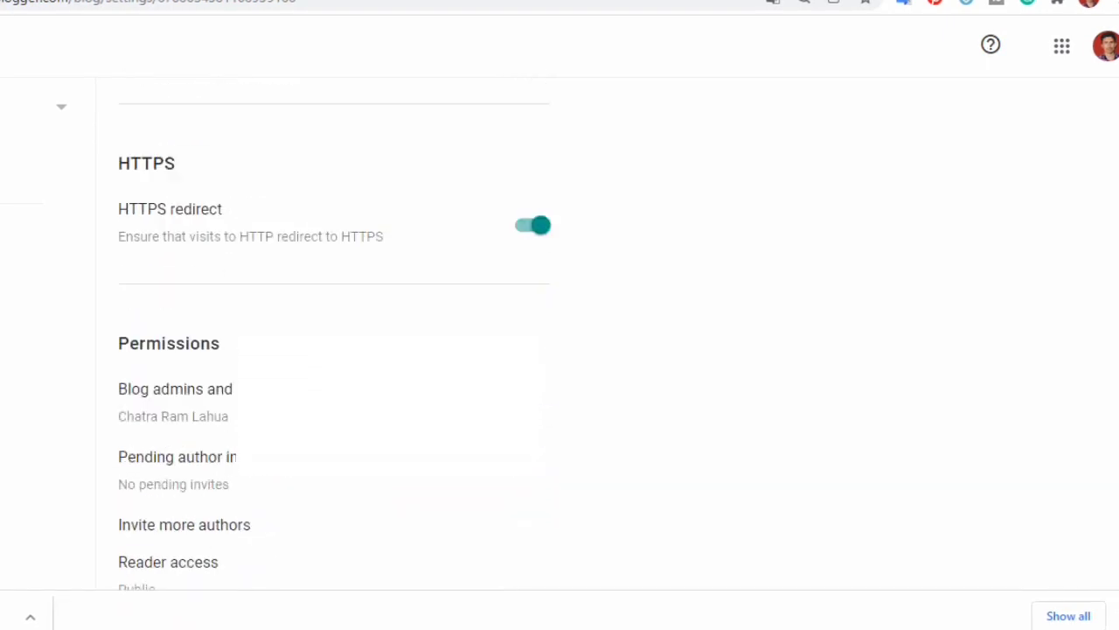
{"action": "scroll", "coordinate": [336, 332], "scroll_direction": "down", "scroll_amount": 10}
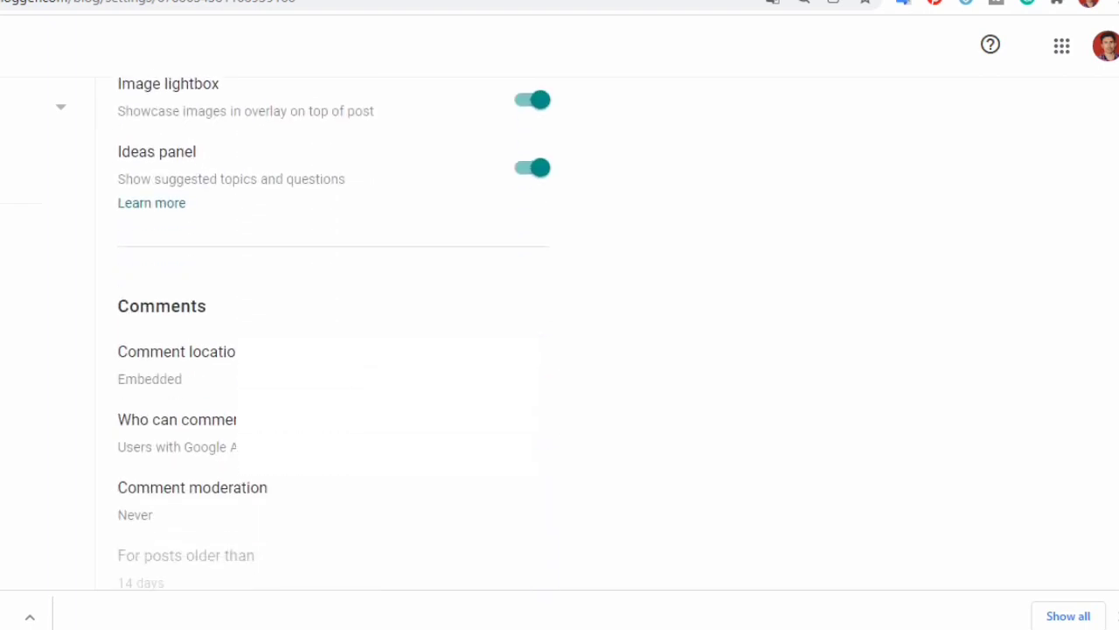
{"action": "scroll", "coordinate": [336, 332], "scroll_direction": "down", "scroll_amount": 8}
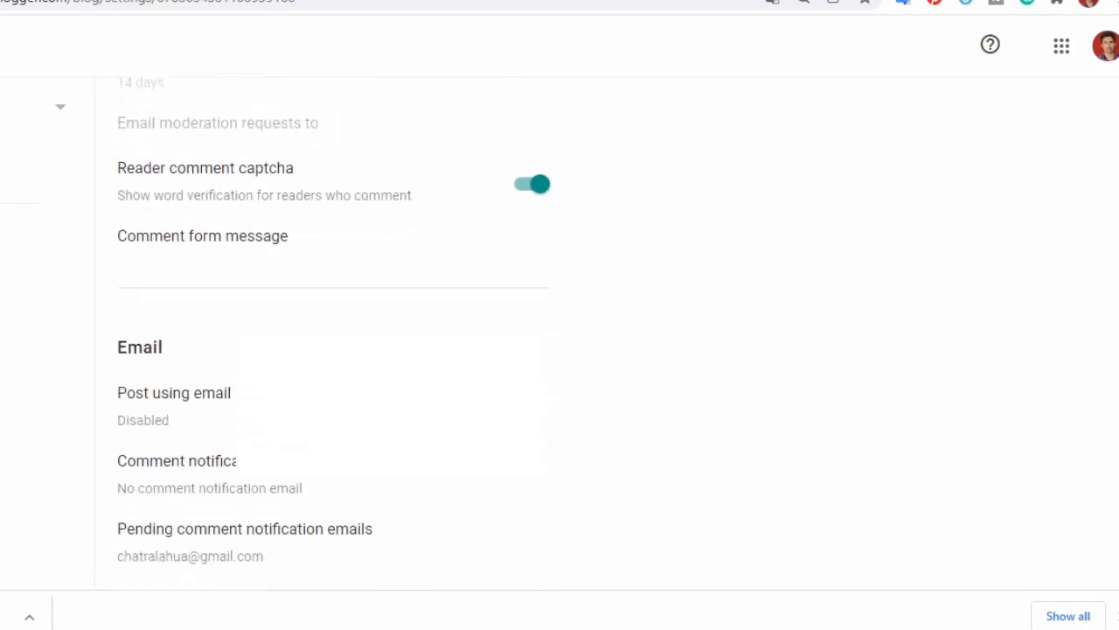
{"action": "scroll", "coordinate": [336, 332], "scroll_direction": "down", "scroll_amount": 12}
{"action": "scroll", "coordinate": [336, 332], "scroll_direction": "up", "scroll_amount": 20}
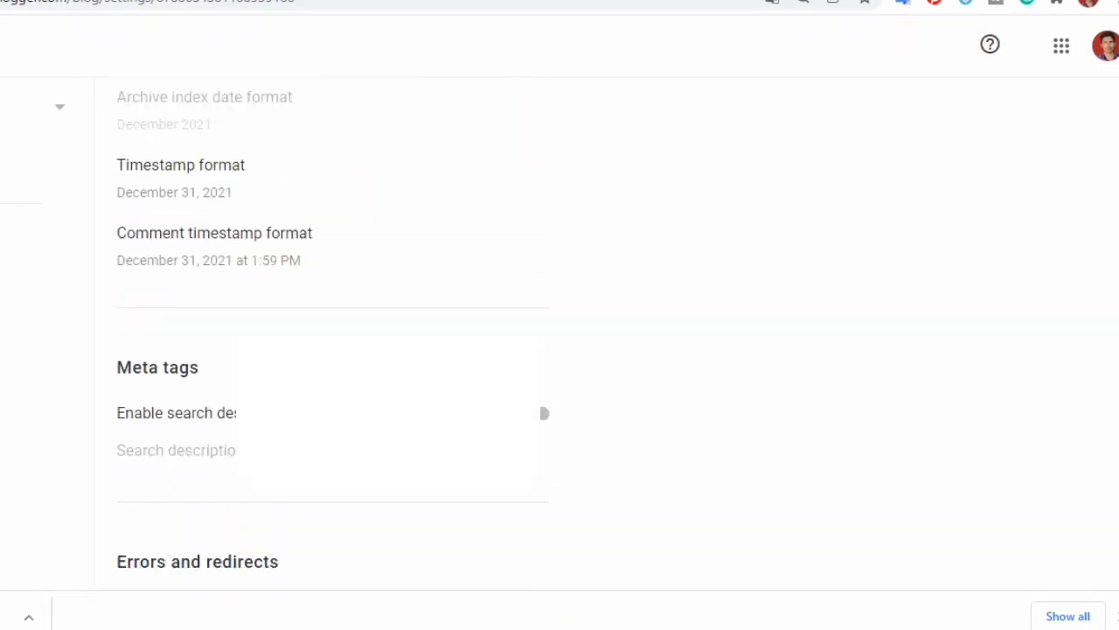
{"action": "scroll", "coordinate": [335, 333], "scroll_direction": "up", "scroll_amount": 15}
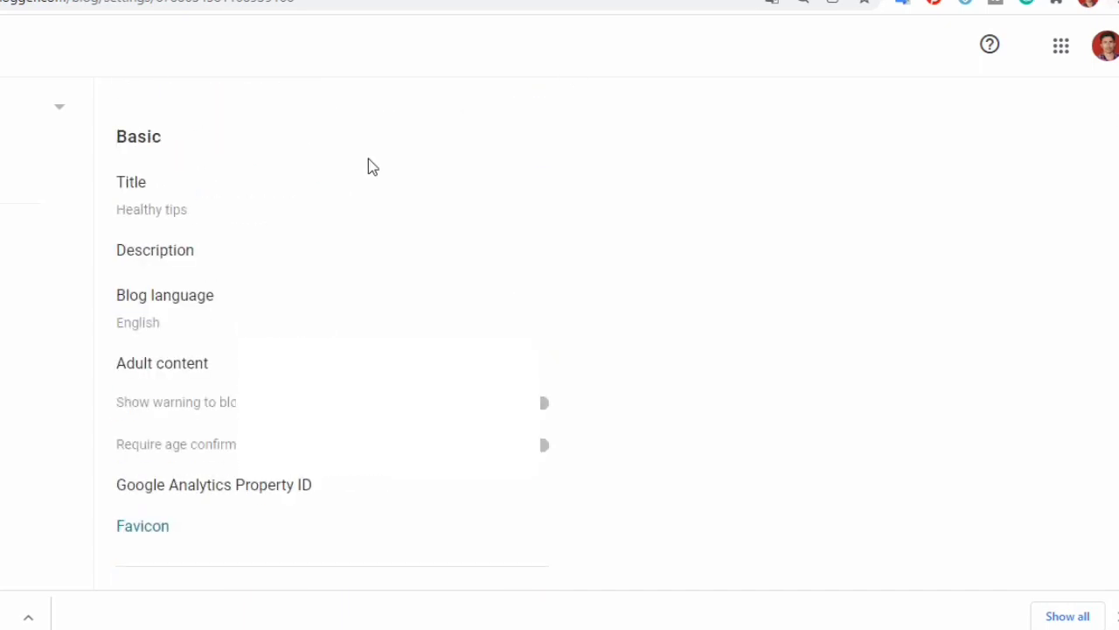
- Set the blog description to "healthy tips" and save it
{"action": "left_click", "coordinate": [165, 257]}
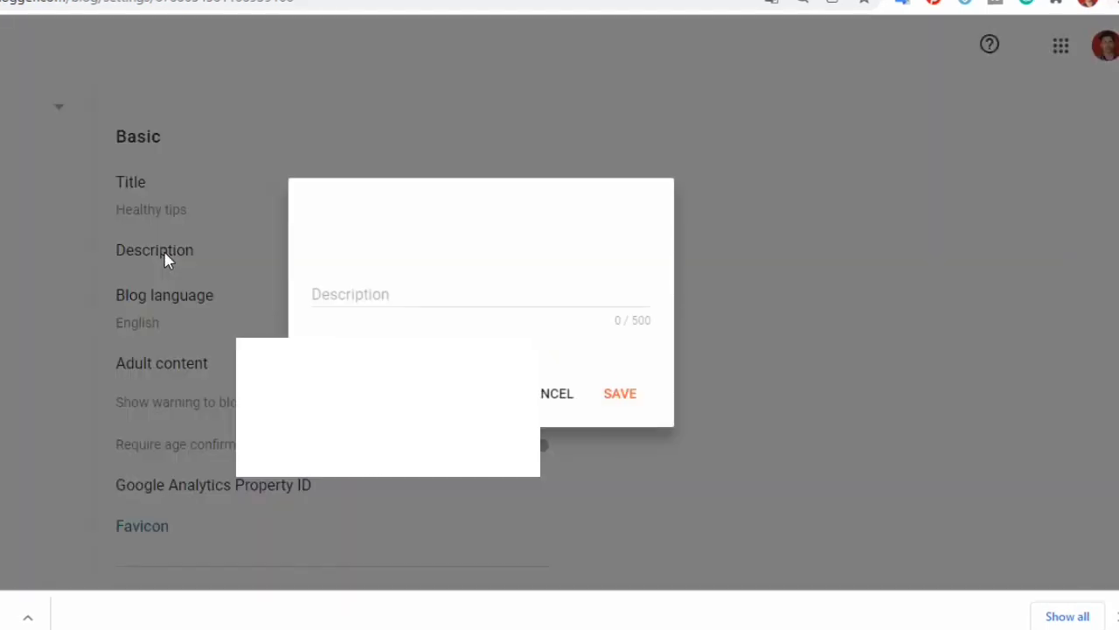
{"action": "left_click", "coordinate": [360, 292]}
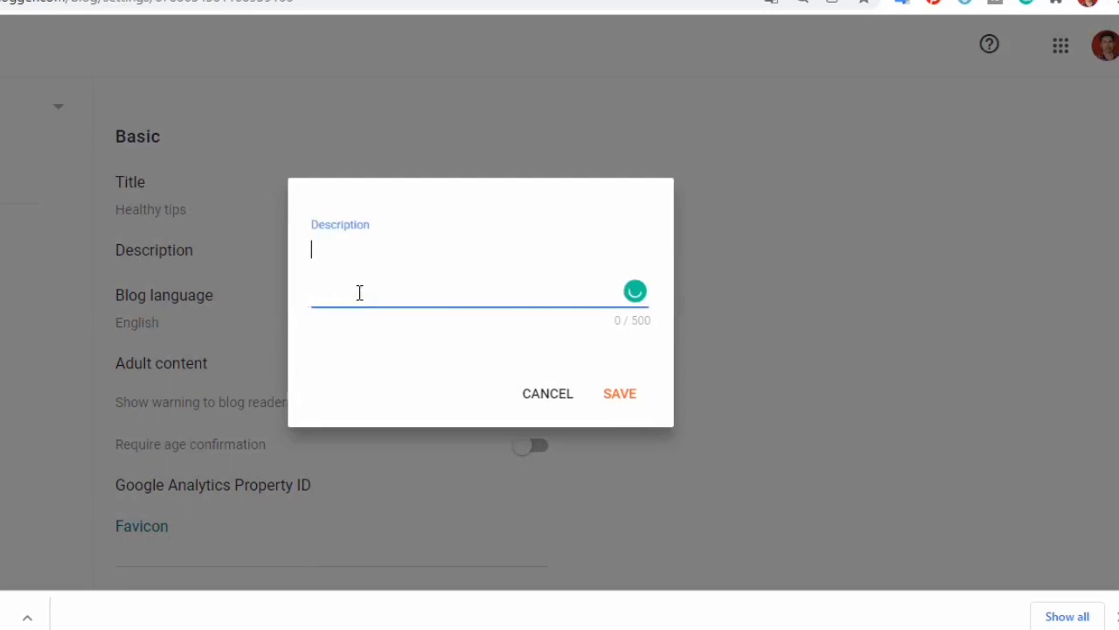
{"action": "type", "text": "hea"}
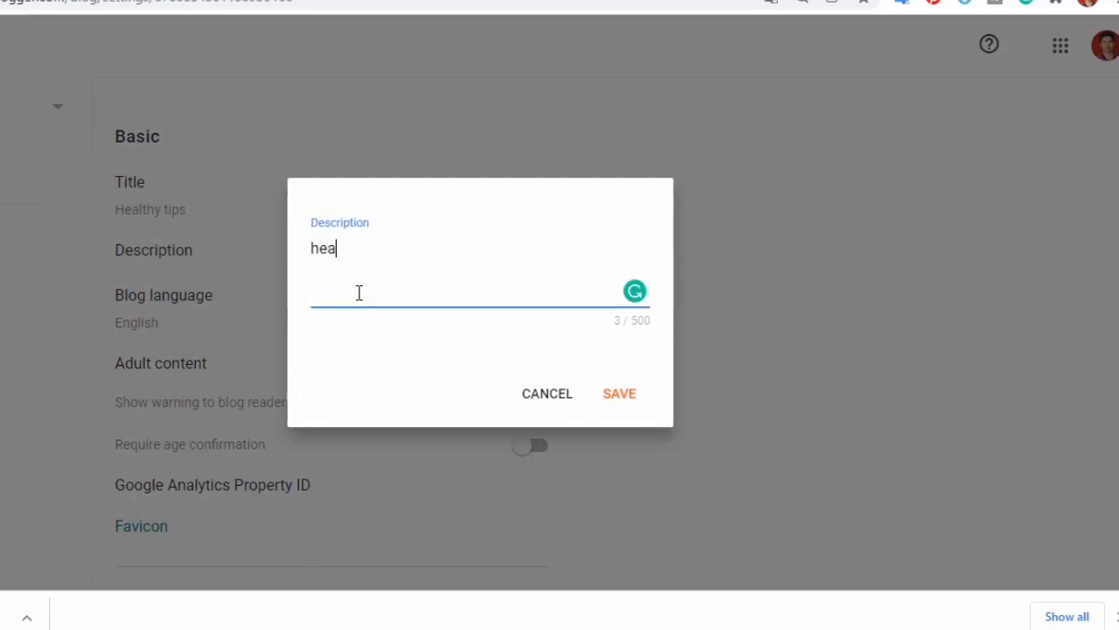
{"action": "type", "text": "lthy"}
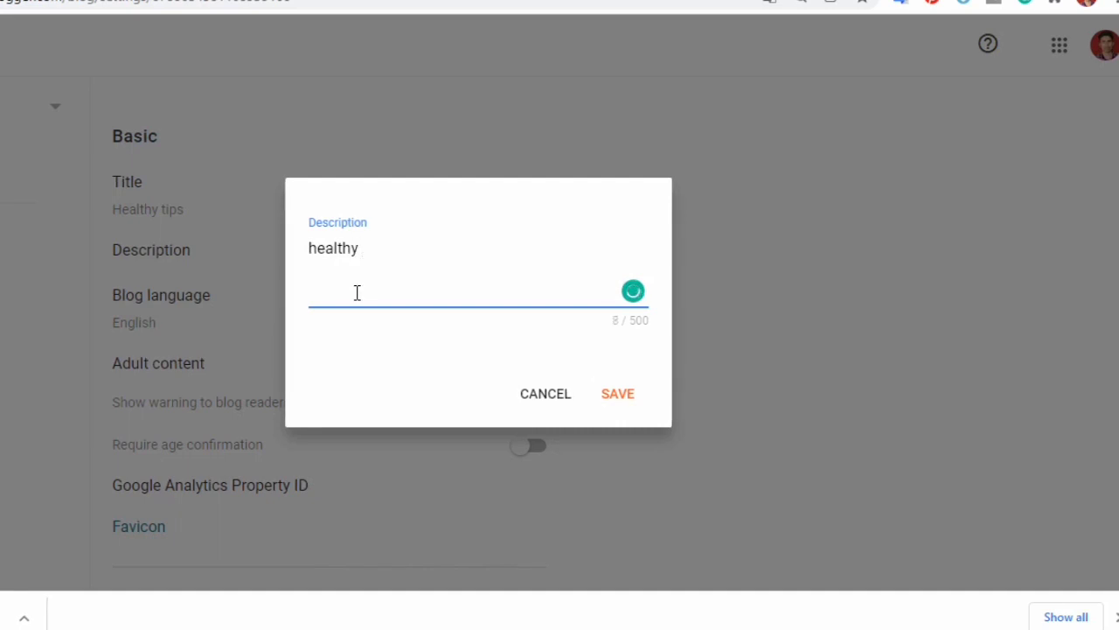
{"action": "type", "text": "tips"}
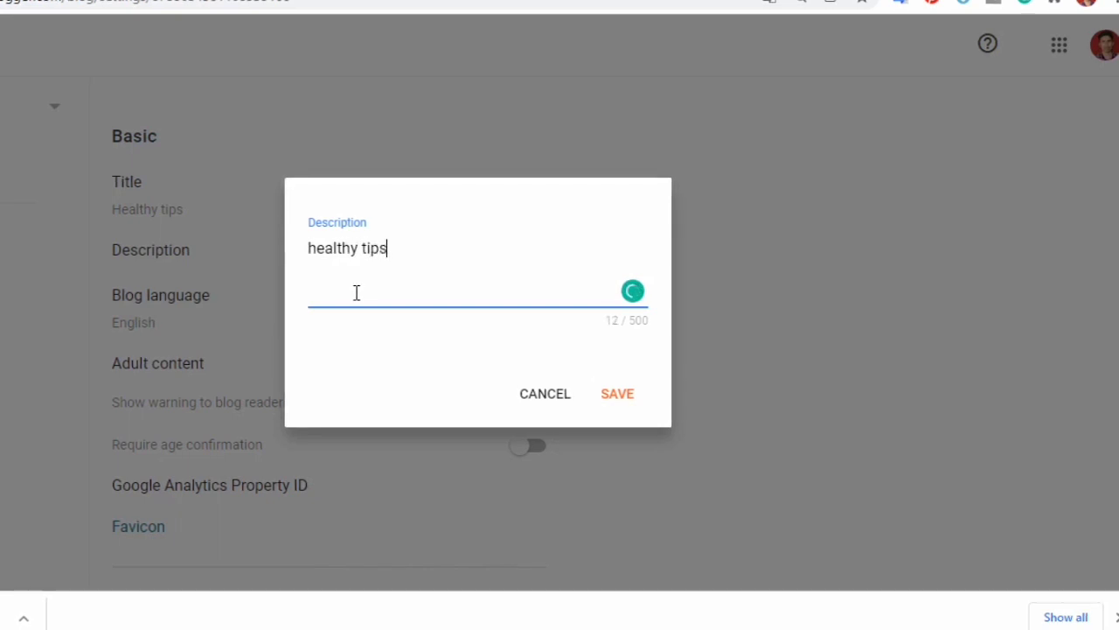
{"action": "left_click", "coordinate": [617, 394]}
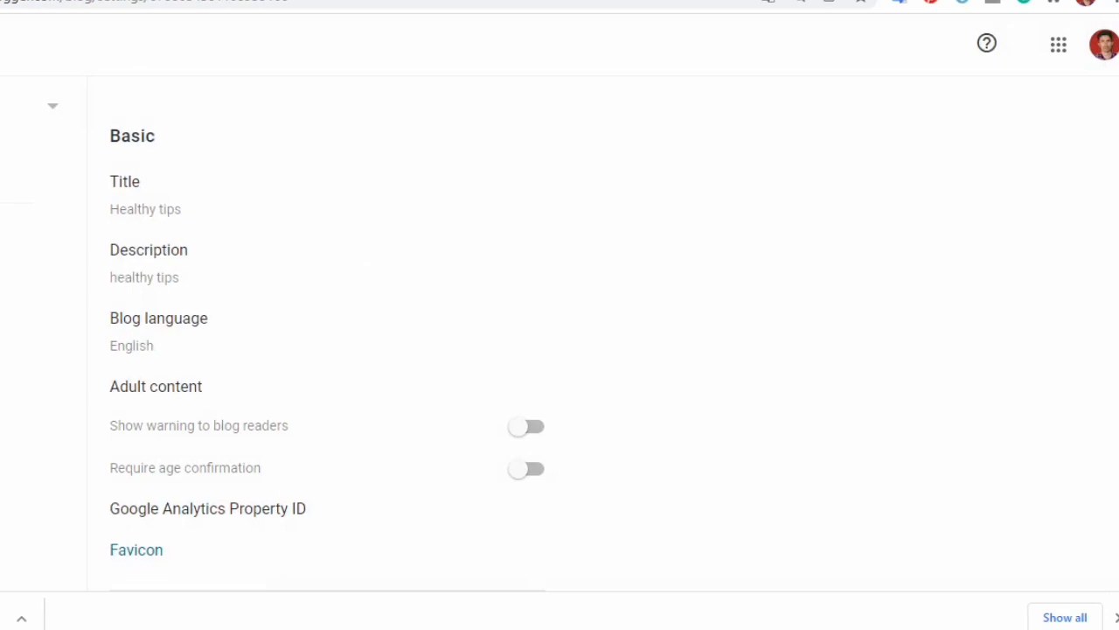
- Enable the search description in the Meta tags section of the blog settings
{"action": "scroll", "coordinate": [328, 332], "scroll_direction": "down", "scroll_amount": 5}
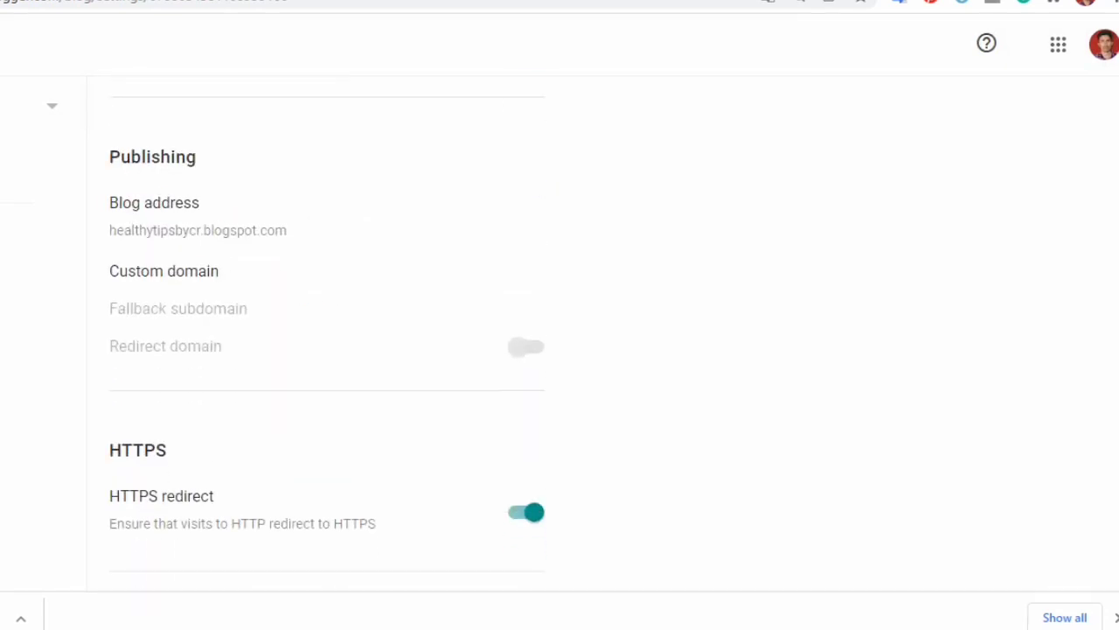
{"action": "scroll", "coordinate": [328, 332], "scroll_direction": "down", "scroll_amount": 4}
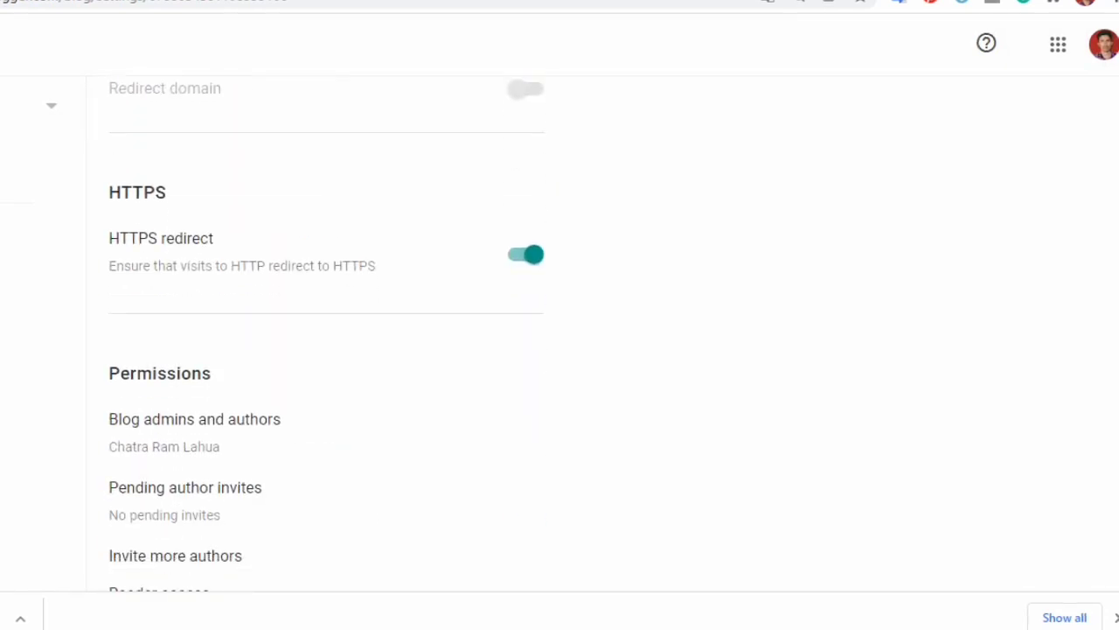
{"action": "scroll", "coordinate": [328, 333], "scroll_direction": "down", "scroll_amount": 5}
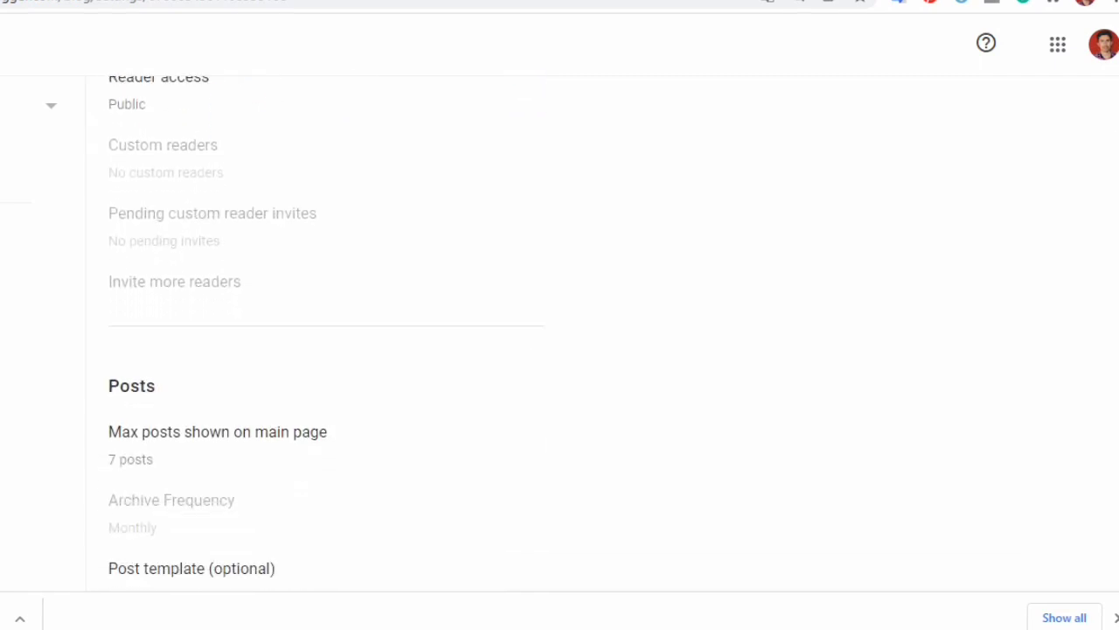
{"action": "scroll", "coordinate": [328, 332], "scroll_direction": "down", "scroll_amount": 6}
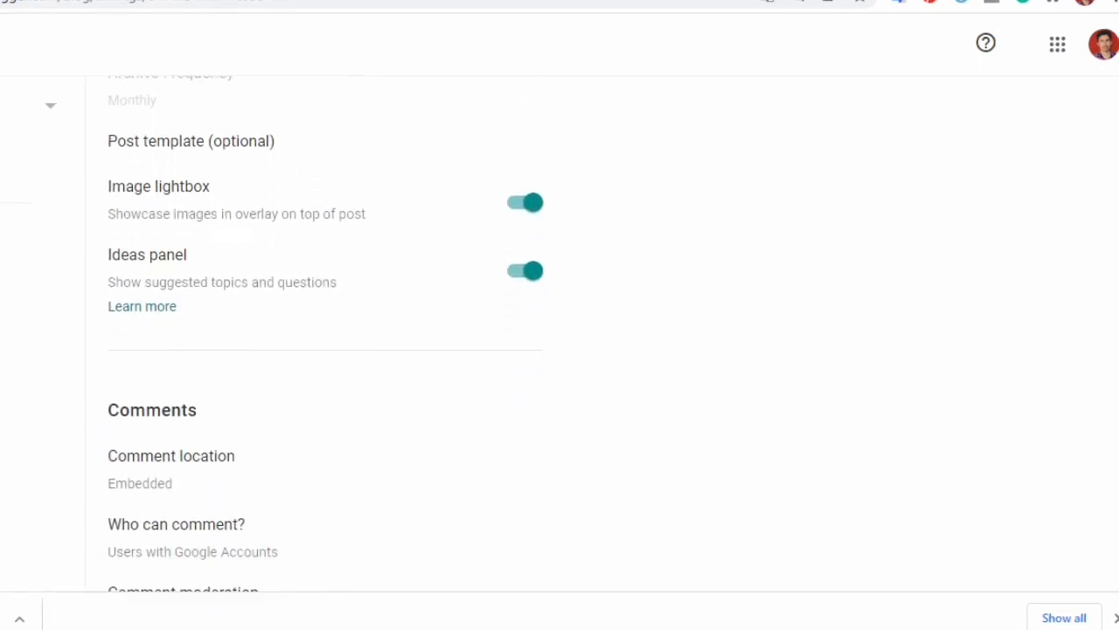
{"action": "scroll", "coordinate": [328, 332], "scroll_direction": "down", "scroll_amount": 5}
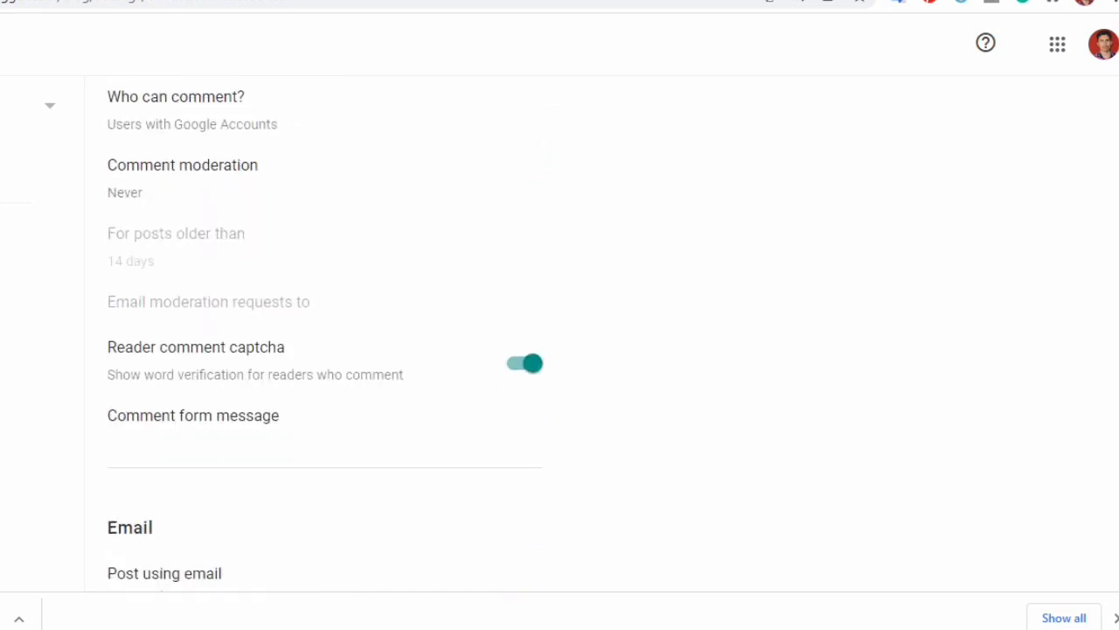
{"action": "scroll", "coordinate": [328, 332], "scroll_direction": "down", "scroll_amount": 5}
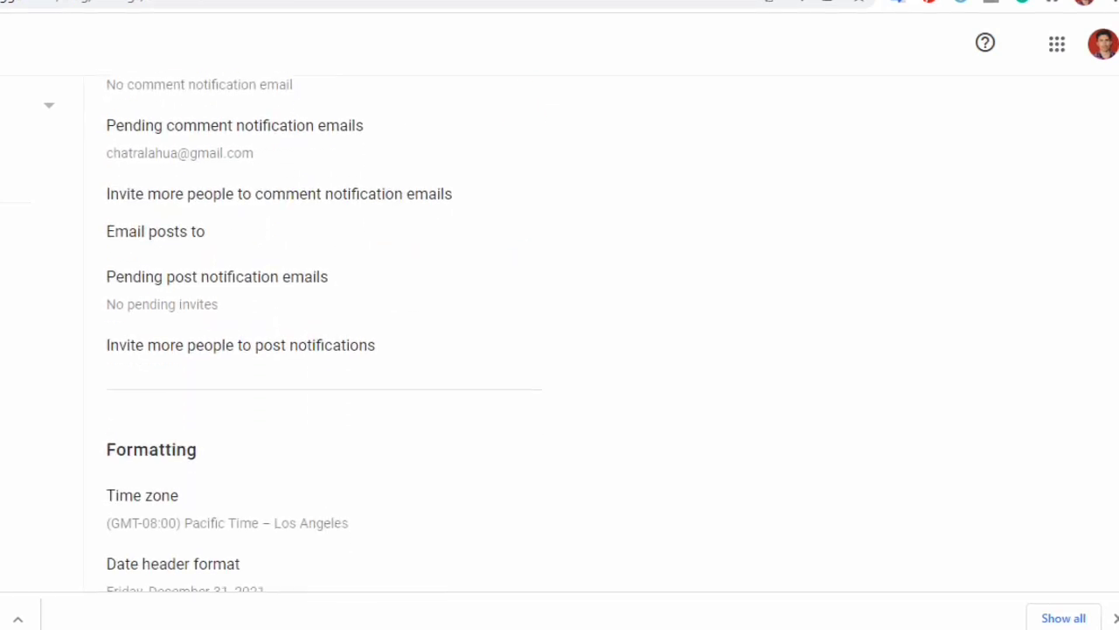
{"action": "scroll", "coordinate": [328, 332], "scroll_direction": "down", "scroll_amount": 4}
{"action": "scroll", "coordinate": [328, 333], "scroll_direction": "down", "scroll_amount": 5}
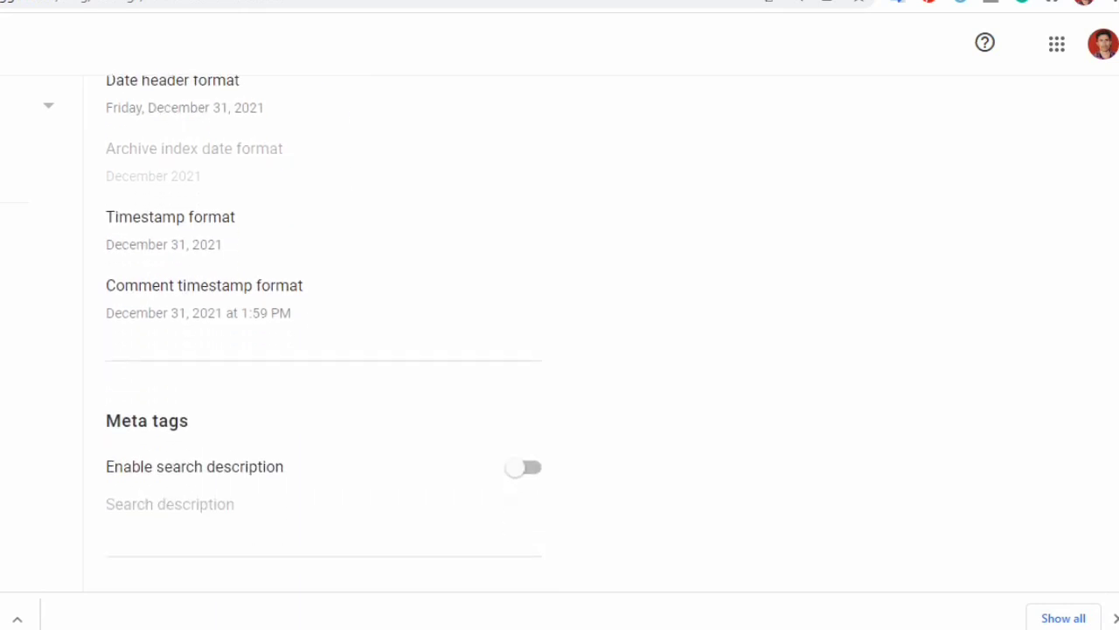
{"action": "scroll", "coordinate": [328, 332], "scroll_direction": "down", "scroll_amount": 2}
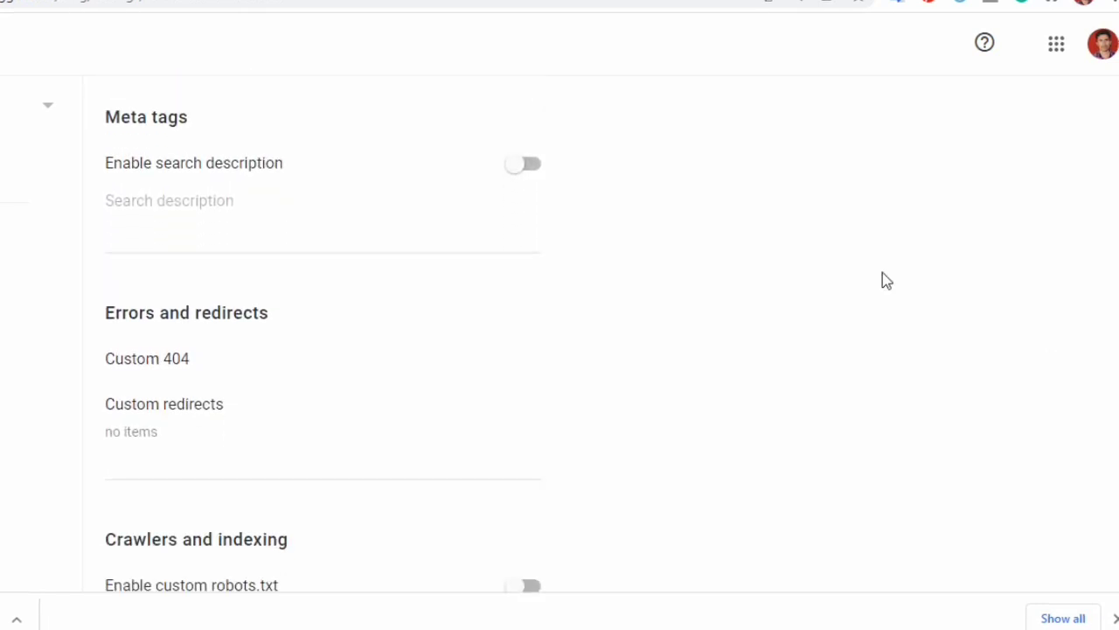
{"action": "left_click", "coordinate": [537, 165]}
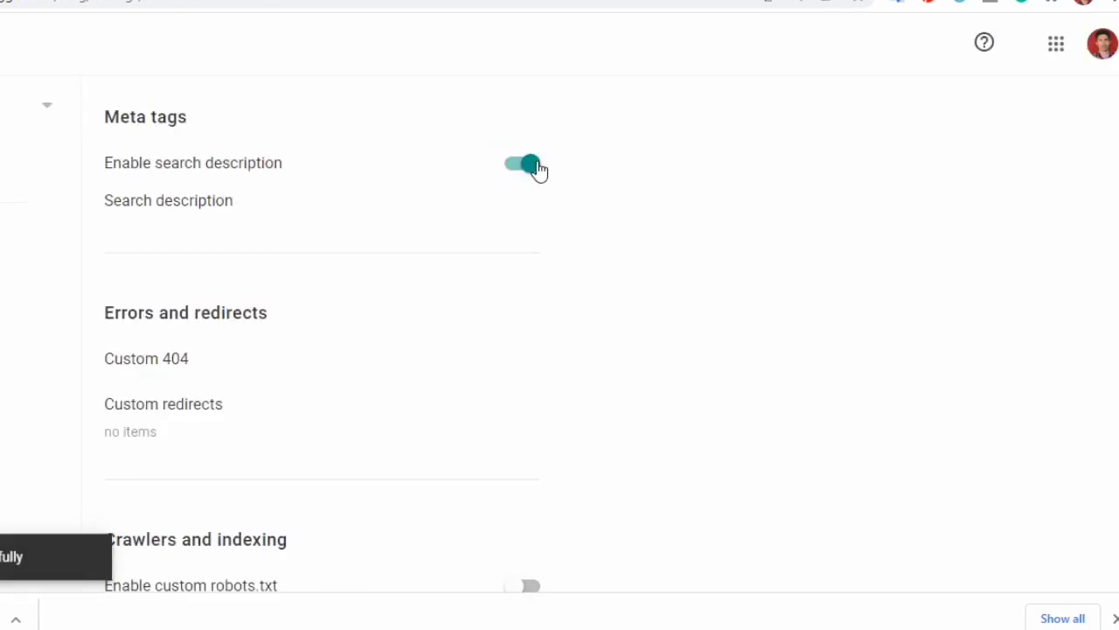
- Set the blog's search description to "healthy tips" and save it
{"action": "left_click", "coordinate": [232, 208]}
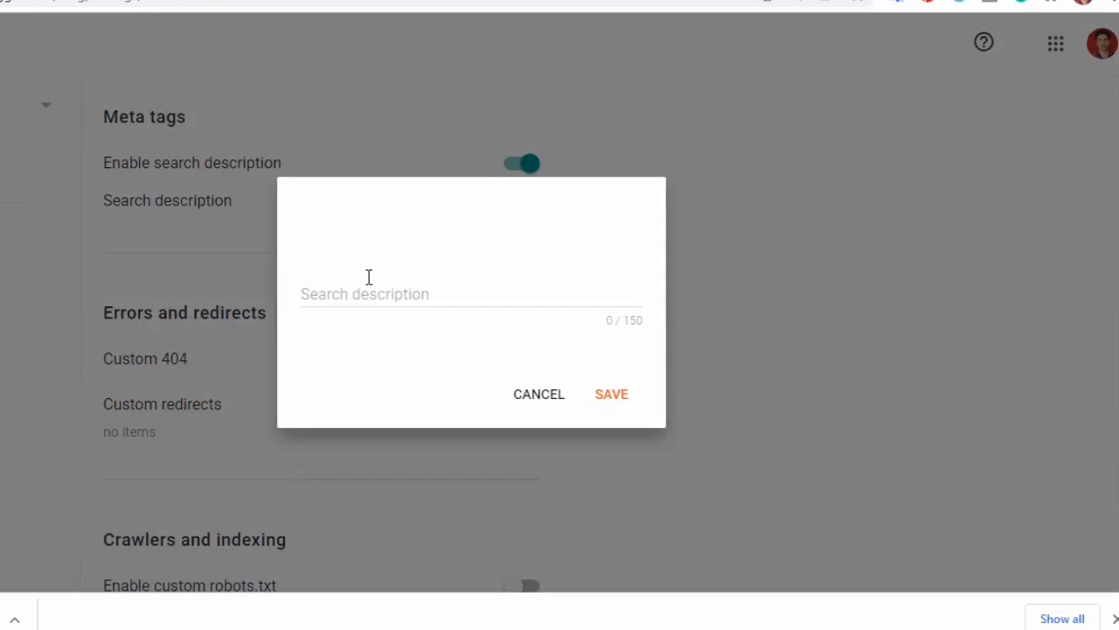
{"action": "left_click", "coordinate": [368, 277]}
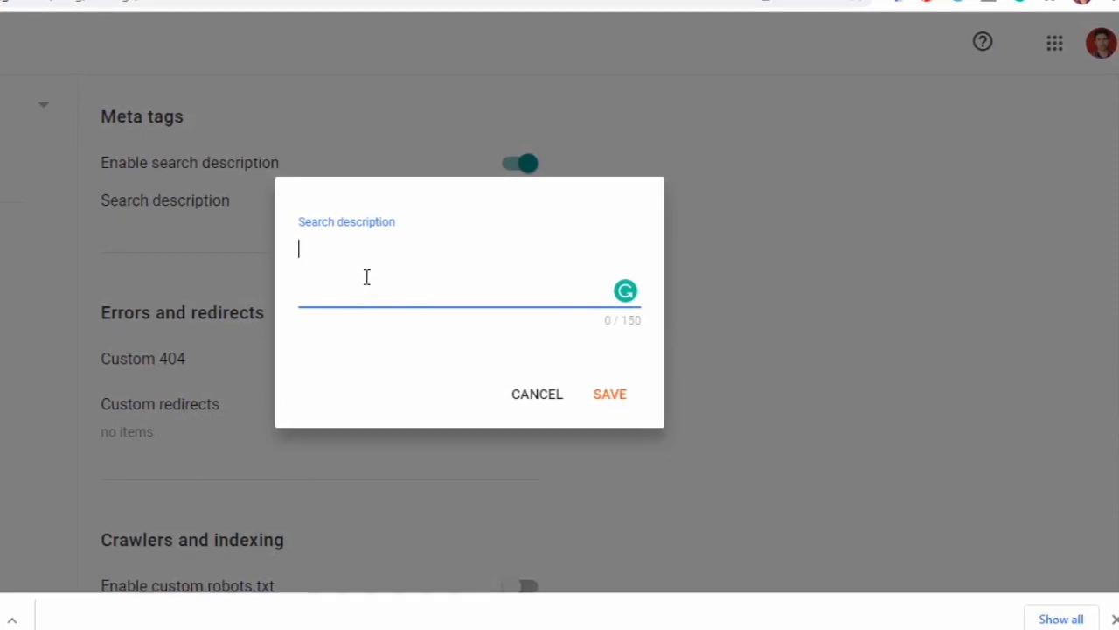
{"action": "type", "text": "hea"}
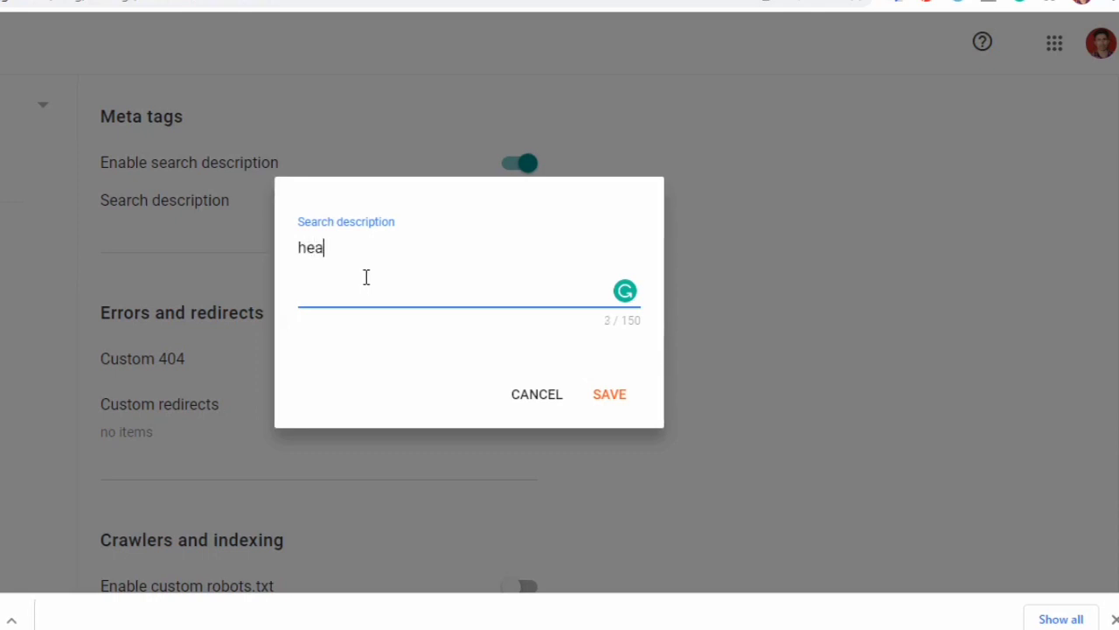
{"action": "type", "text": "lthy tio"}
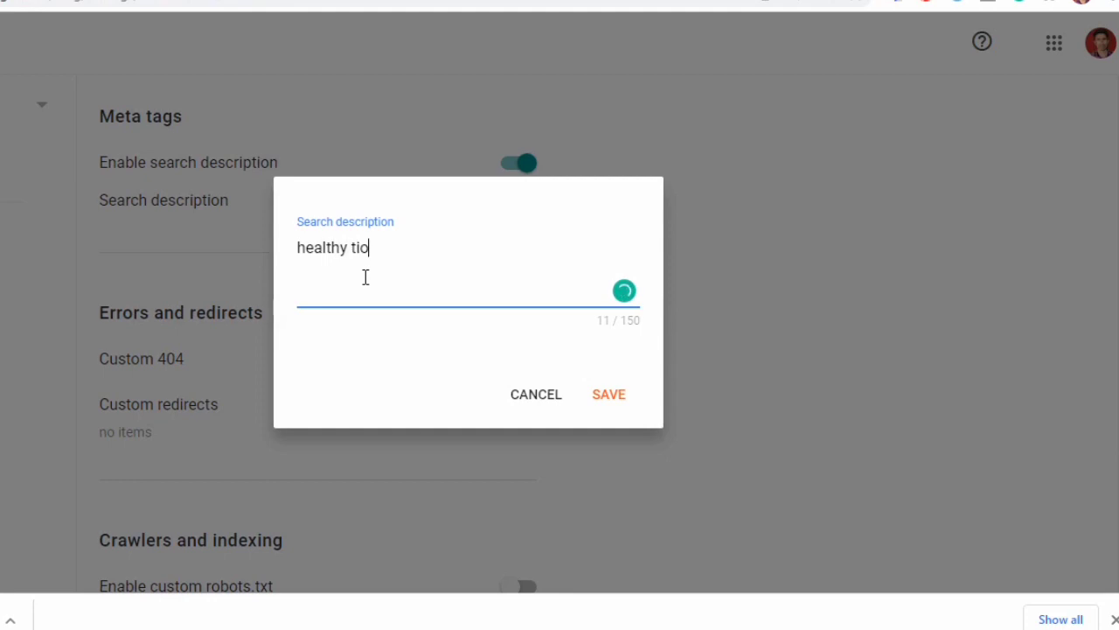
{"action": "key", "text": "BackSpace"}
{"action": "type", "text": "ps"}
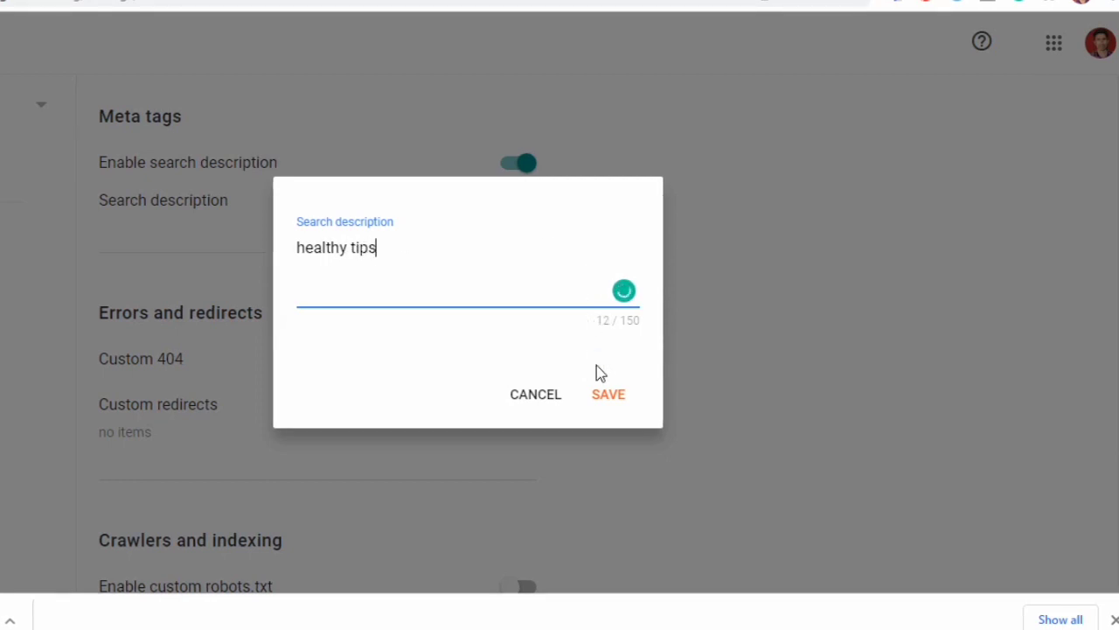
{"action": "left_click", "coordinate": [607, 396]}
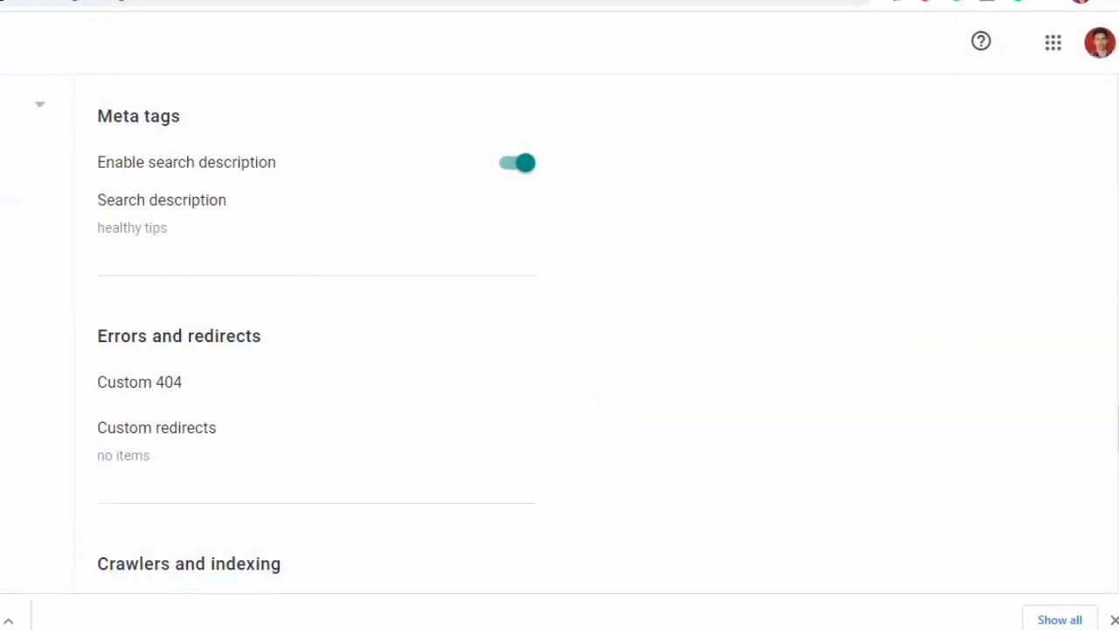
- Look through the remaining blog settings from Errors and redirects through Crawlers and indexing, Monetization and Manage Blog to Site feed
{"action": "scroll", "coordinate": [560, 332], "scroll_direction": "down", "scroll_amount": 3}
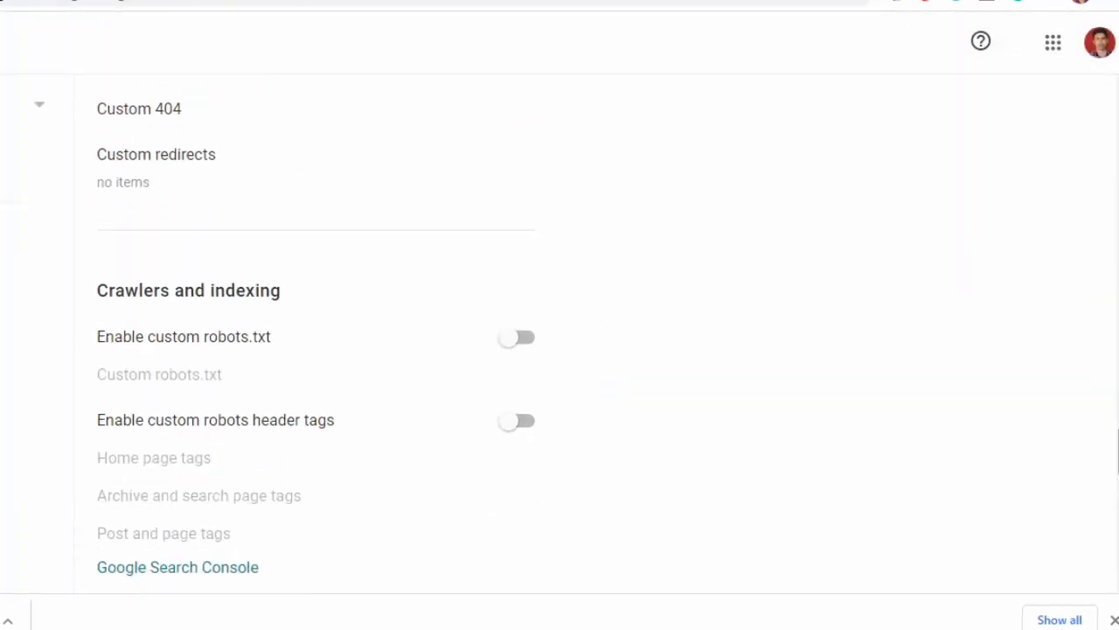
{"action": "scroll", "coordinate": [315, 333], "scroll_direction": "down", "scroll_amount": 3}
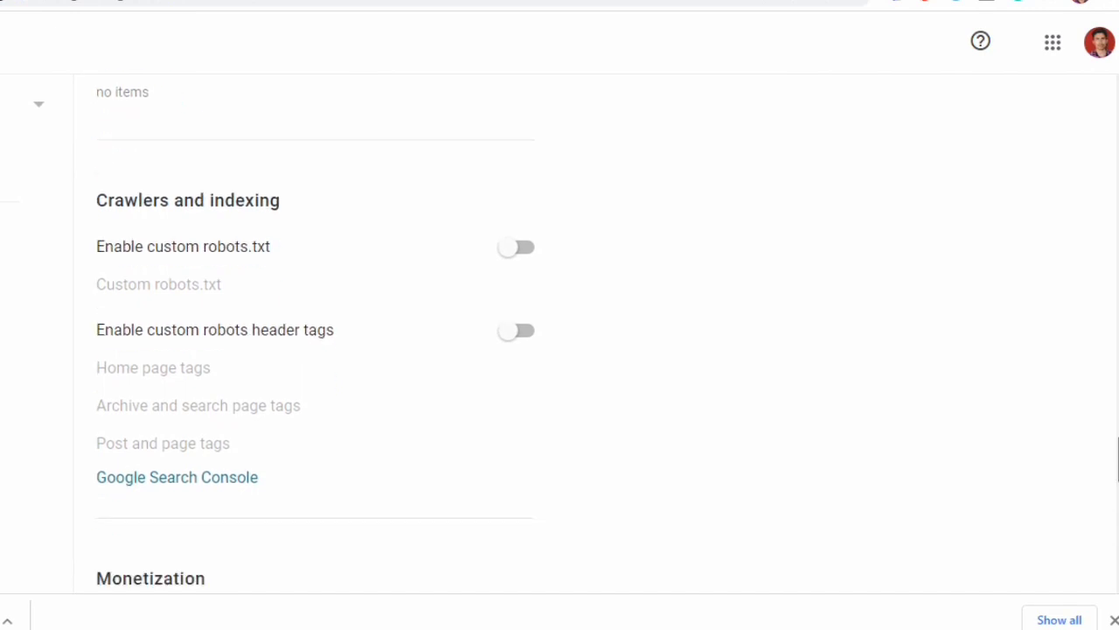
{"action": "scroll", "coordinate": [314, 332], "scroll_direction": "up", "scroll_amount": 3}
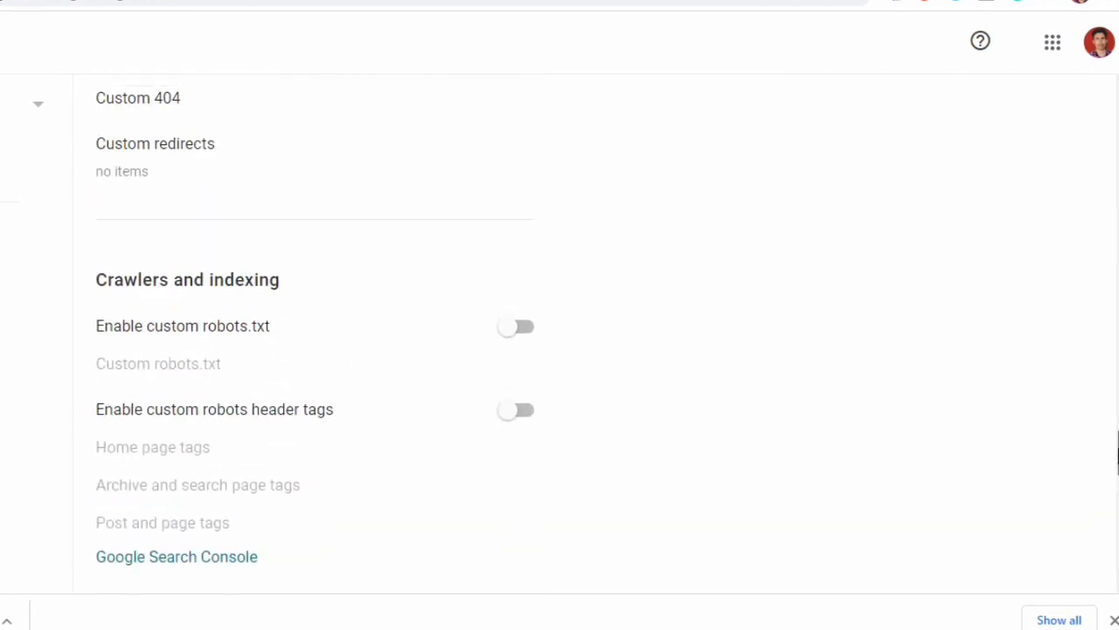
{"action": "scroll", "coordinate": [315, 333], "scroll_direction": "down", "scroll_amount": 1}
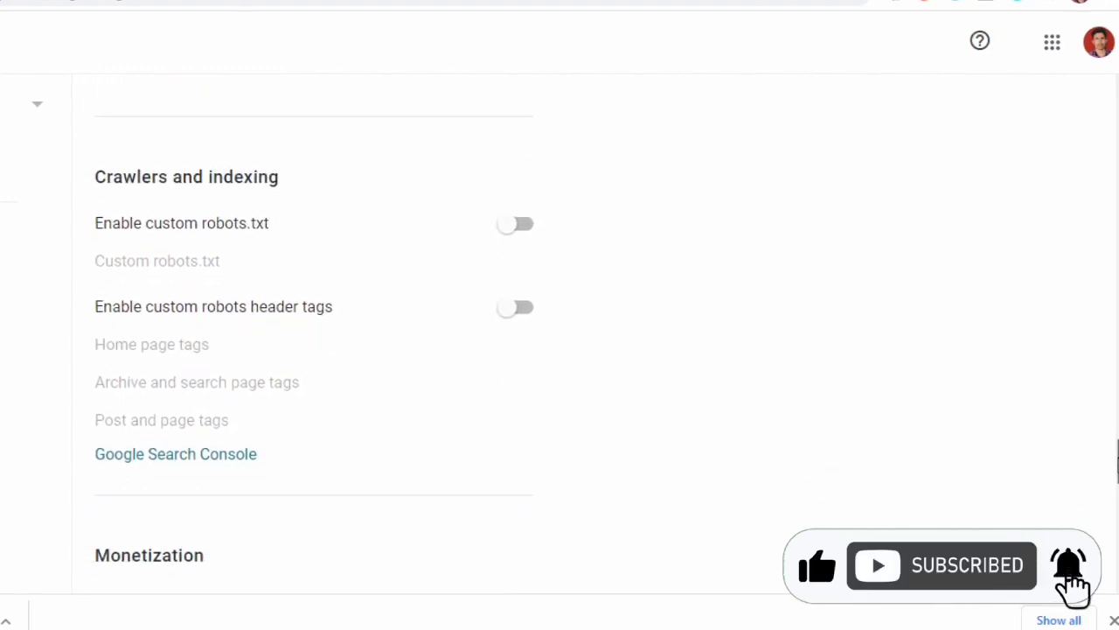
{"action": "scroll", "coordinate": [594, 350], "scroll_direction": "down", "scroll_amount": 3}
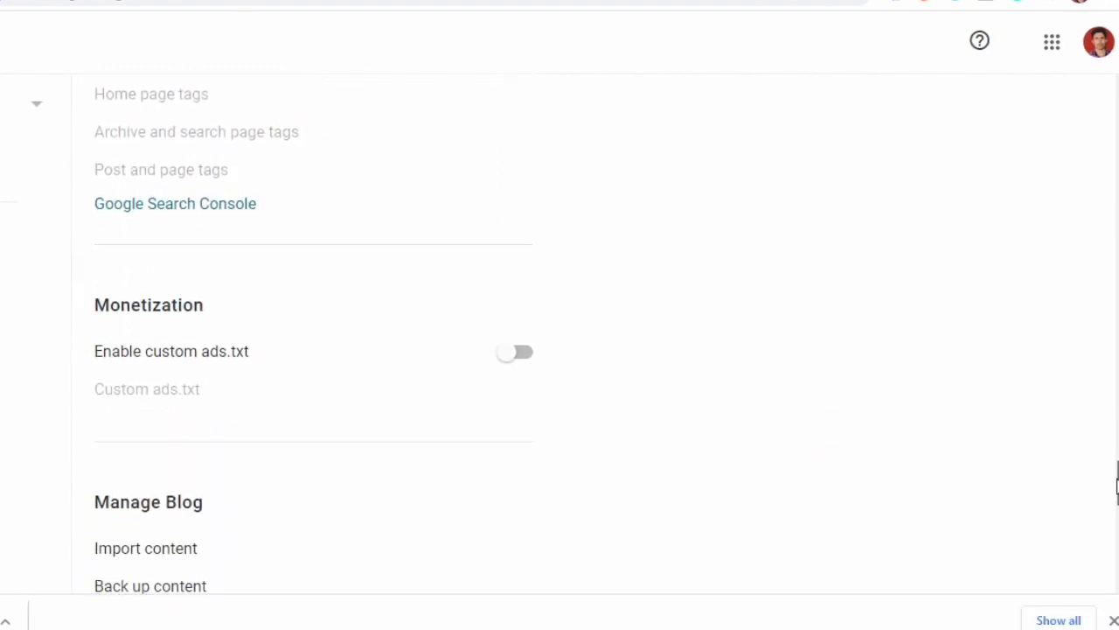
{"action": "scroll", "coordinate": [1118, 483], "scroll_direction": "down", "scroll_amount": 1}
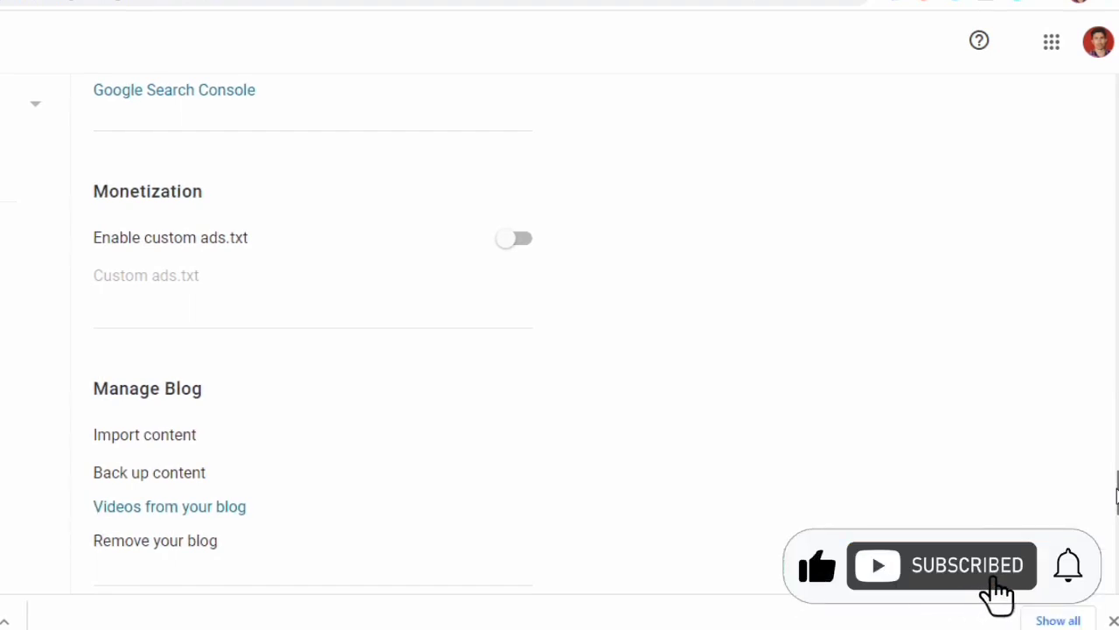
{"action": "scroll", "coordinate": [1118, 496], "scroll_direction": "down", "scroll_amount": 1}
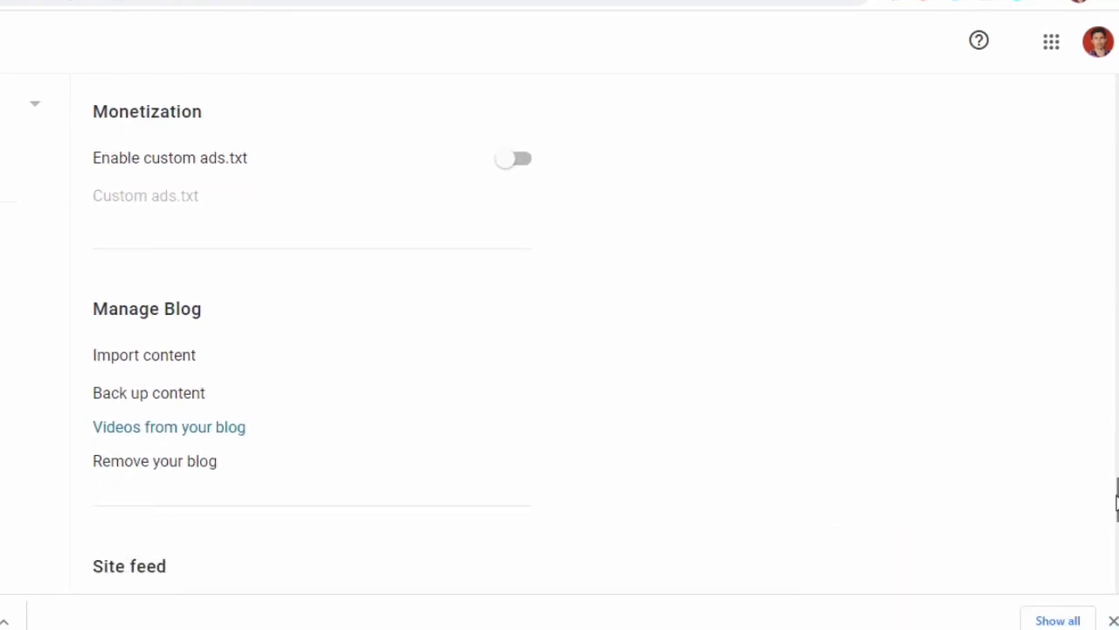
{"action": "scroll", "coordinate": [1117, 498], "scroll_direction": "down", "scroll_amount": 2}
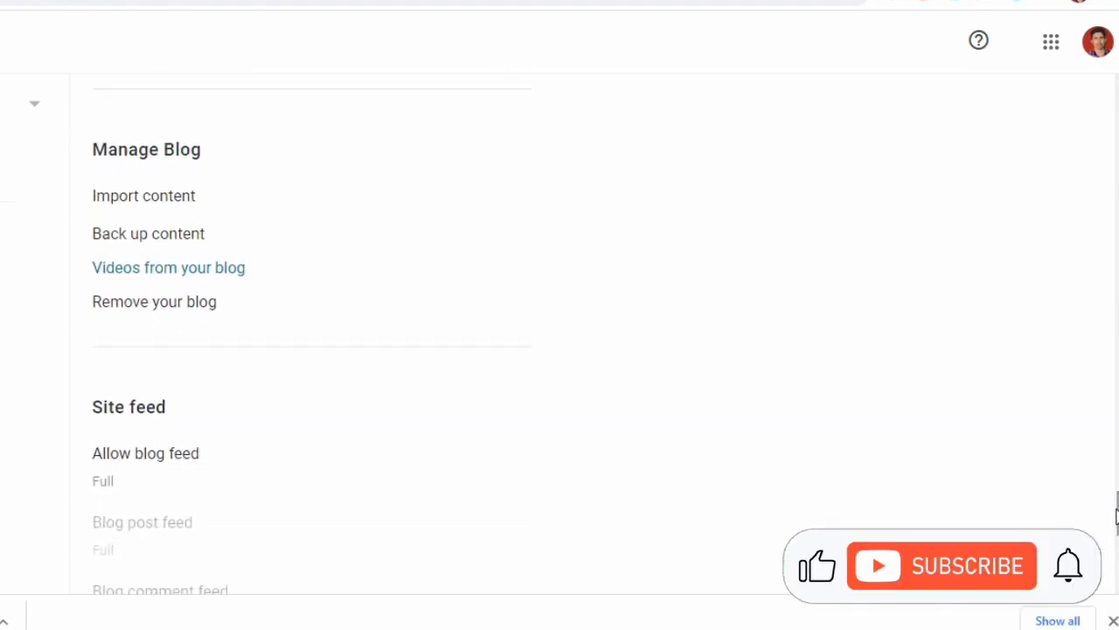